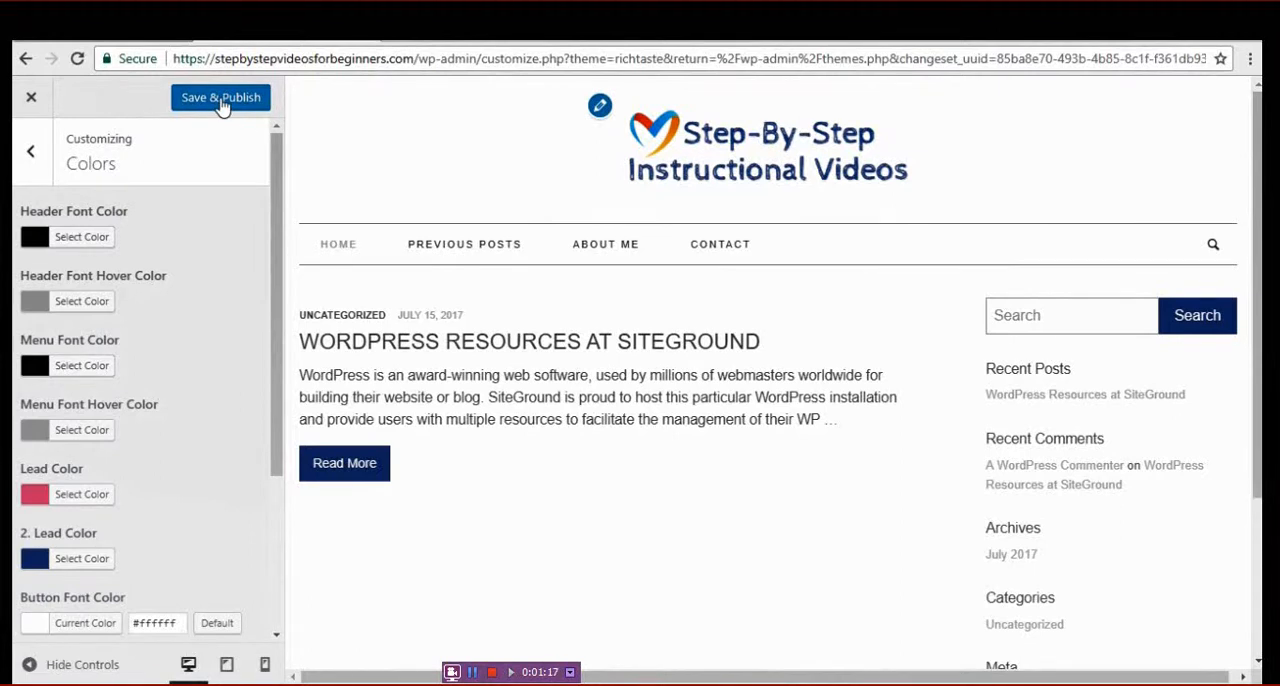
# - Save and publish the theme's color settings, and open the Primary Sidebar widget area for customizing
pyautogui.click(221, 100)
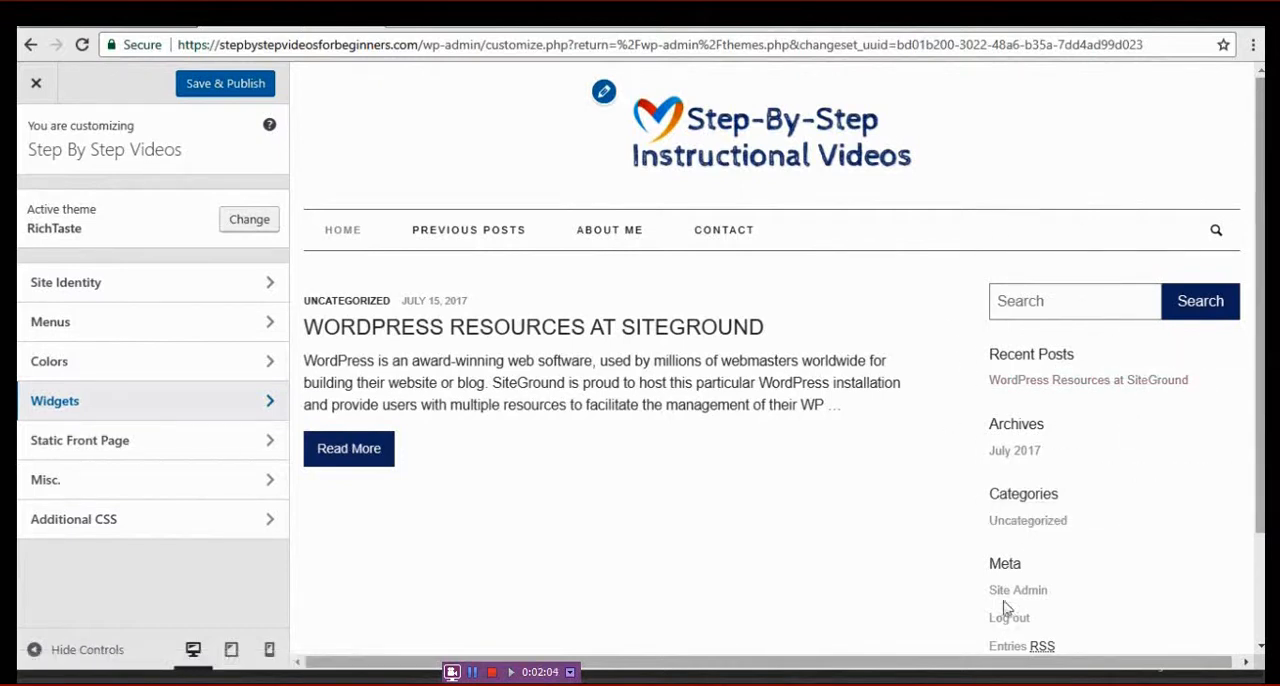
pyautogui.moveTo(1258, 328); pyautogui.dragTo(1262, 260)
pyautogui.click(266, 401)
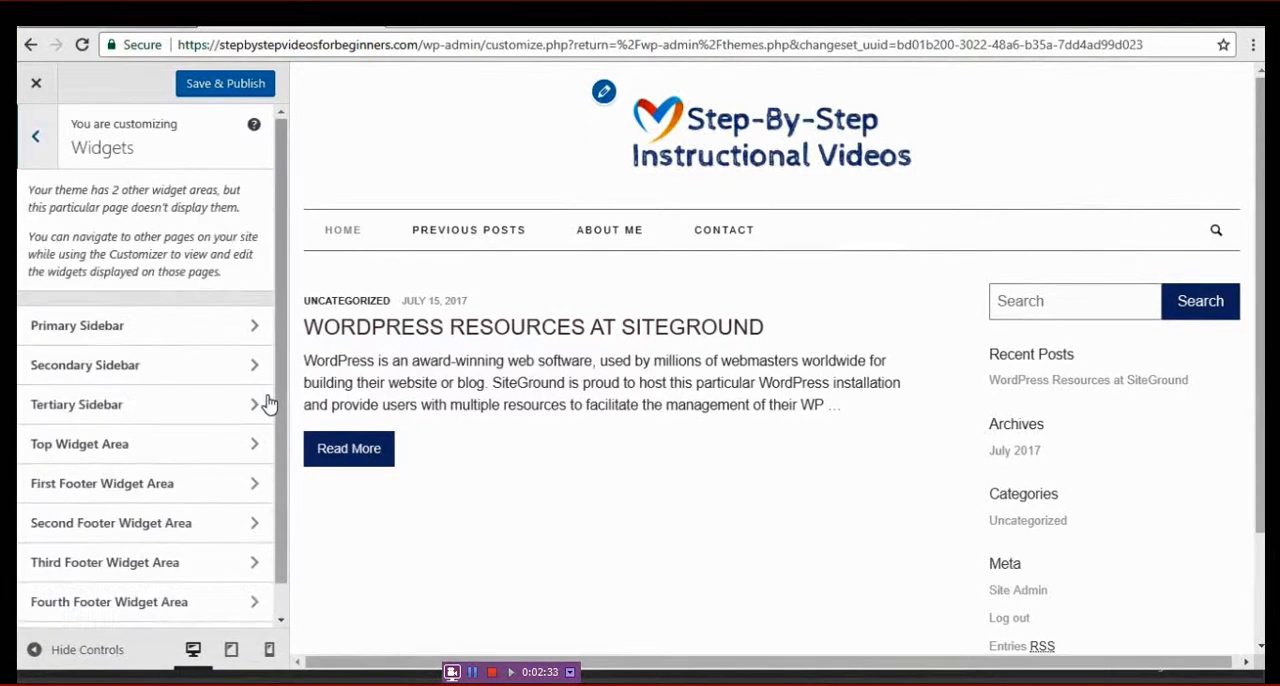
pyautogui.click(252, 328)
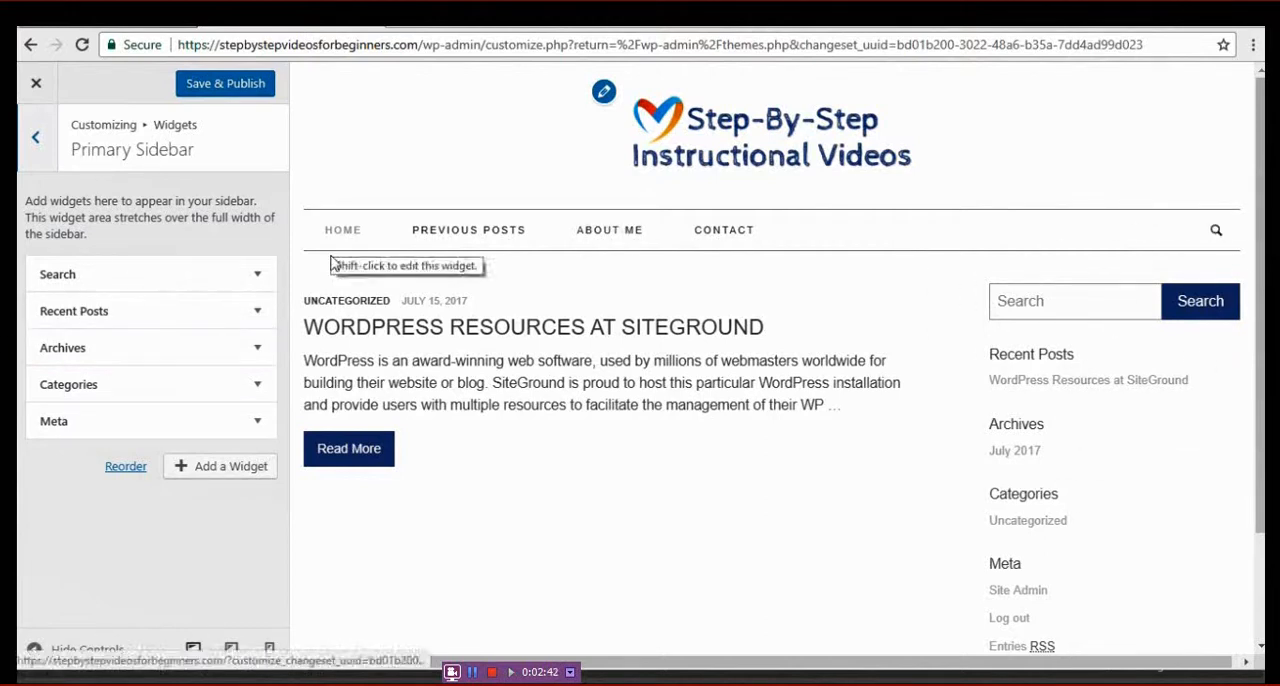
# - Delete the Search and Archives widgets from the Primary Sidebar, keeping Recent Posts
pyautogui.click(258, 276)
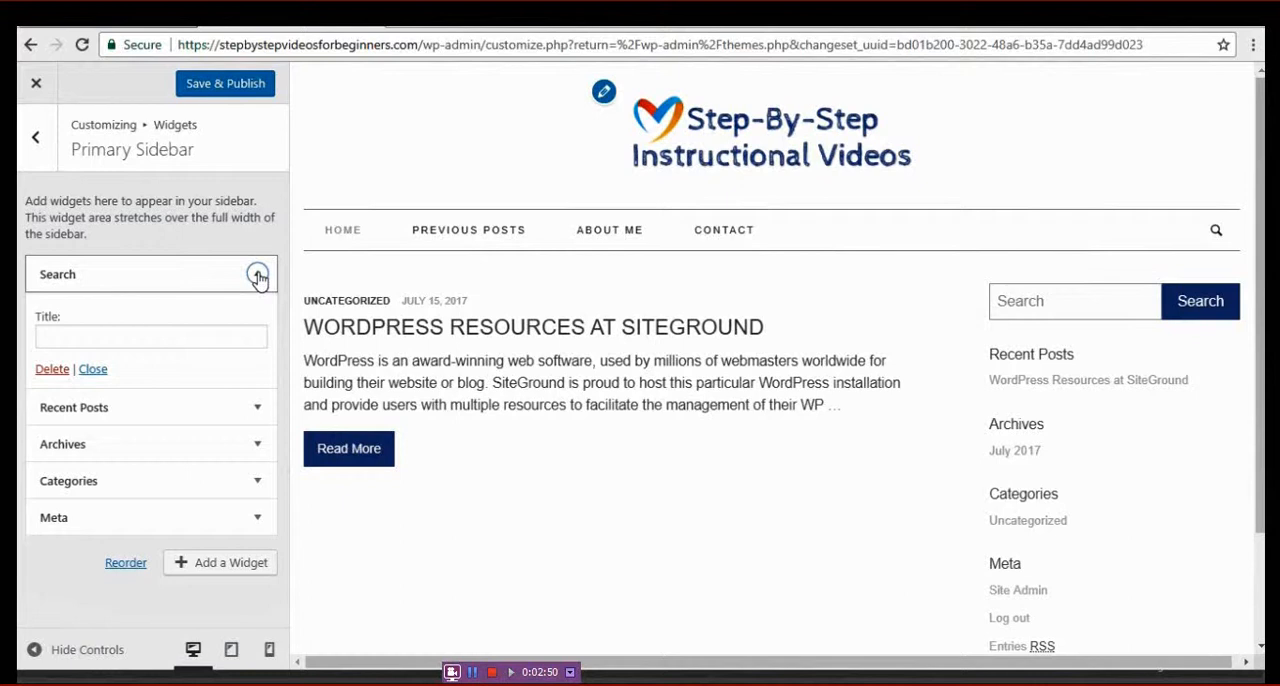
pyautogui.click(52, 369)
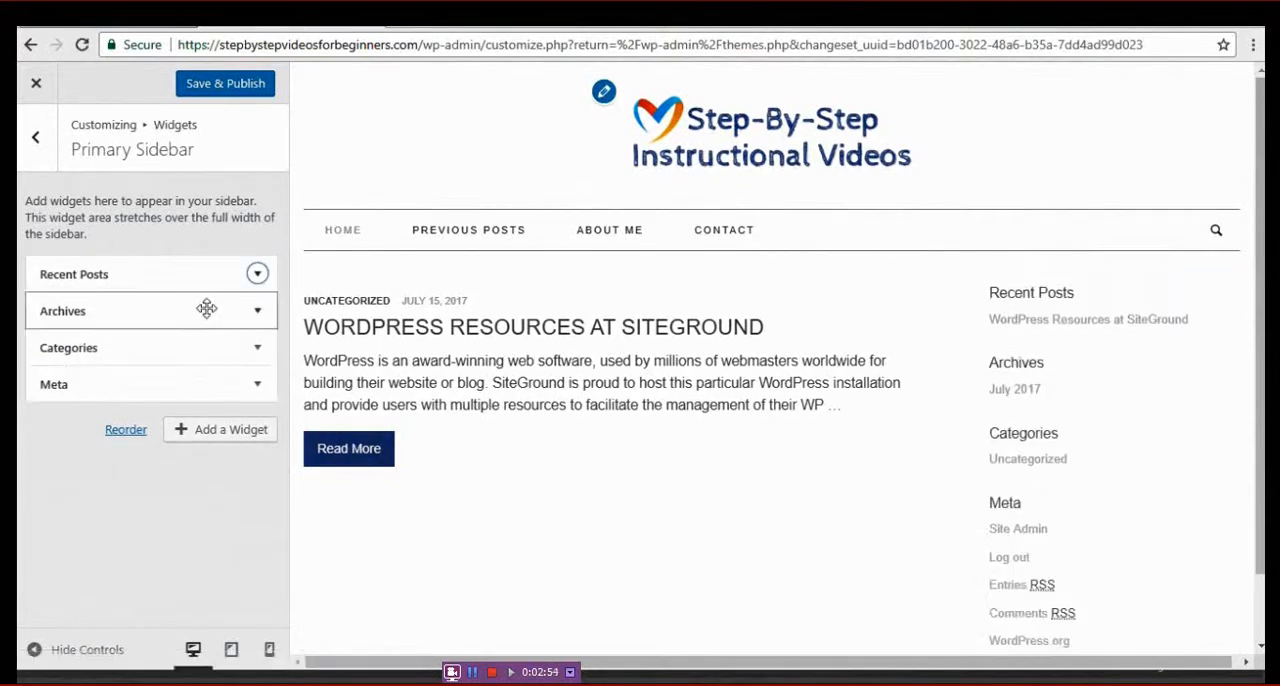
pyautogui.click(260, 273)
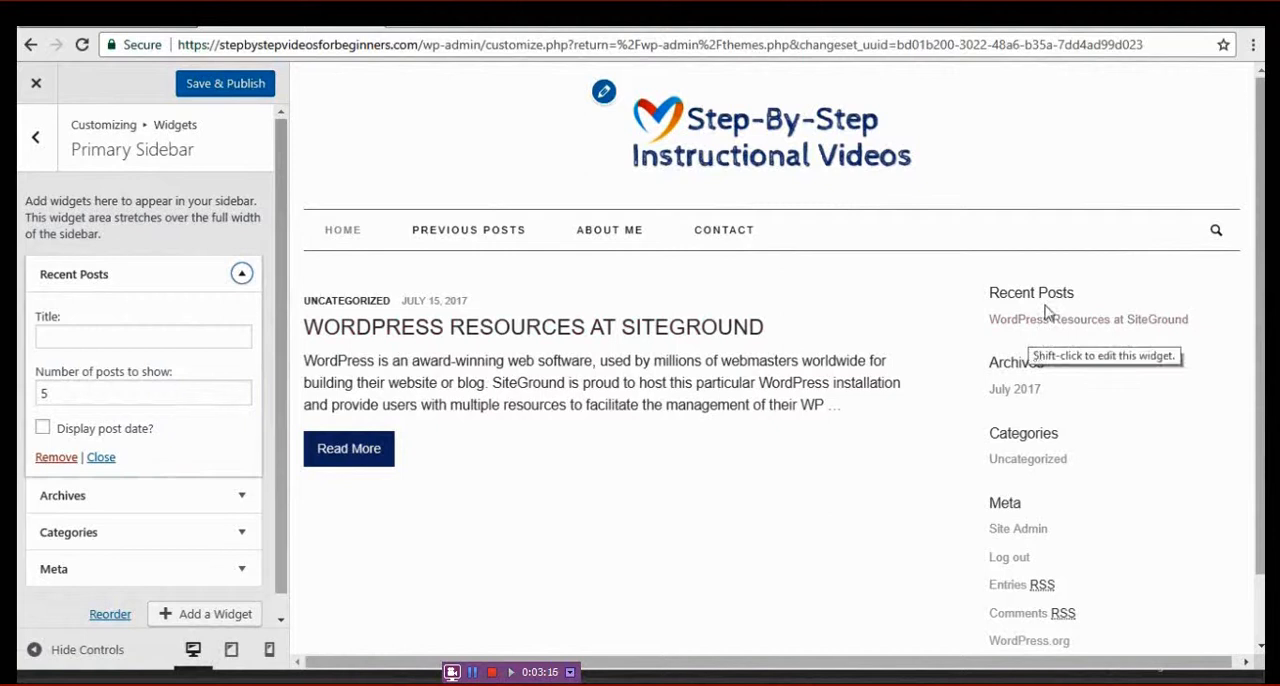
pyautogui.click(240, 496)
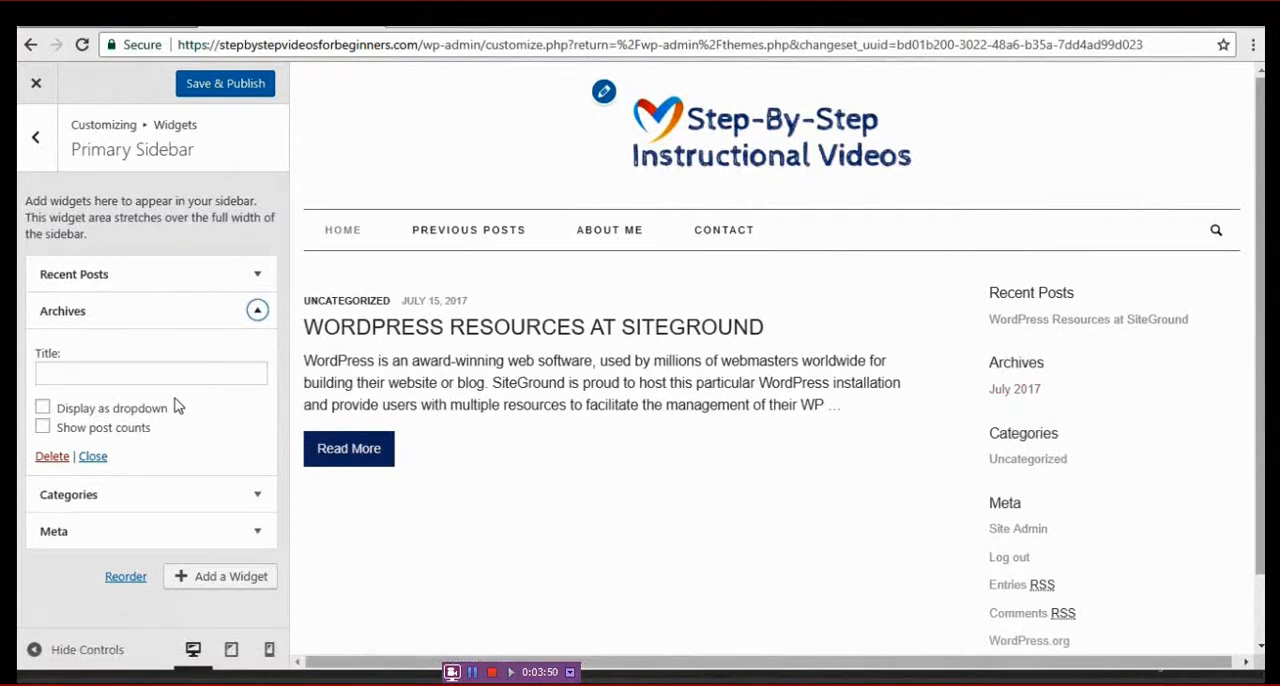
pyautogui.click(51, 456)
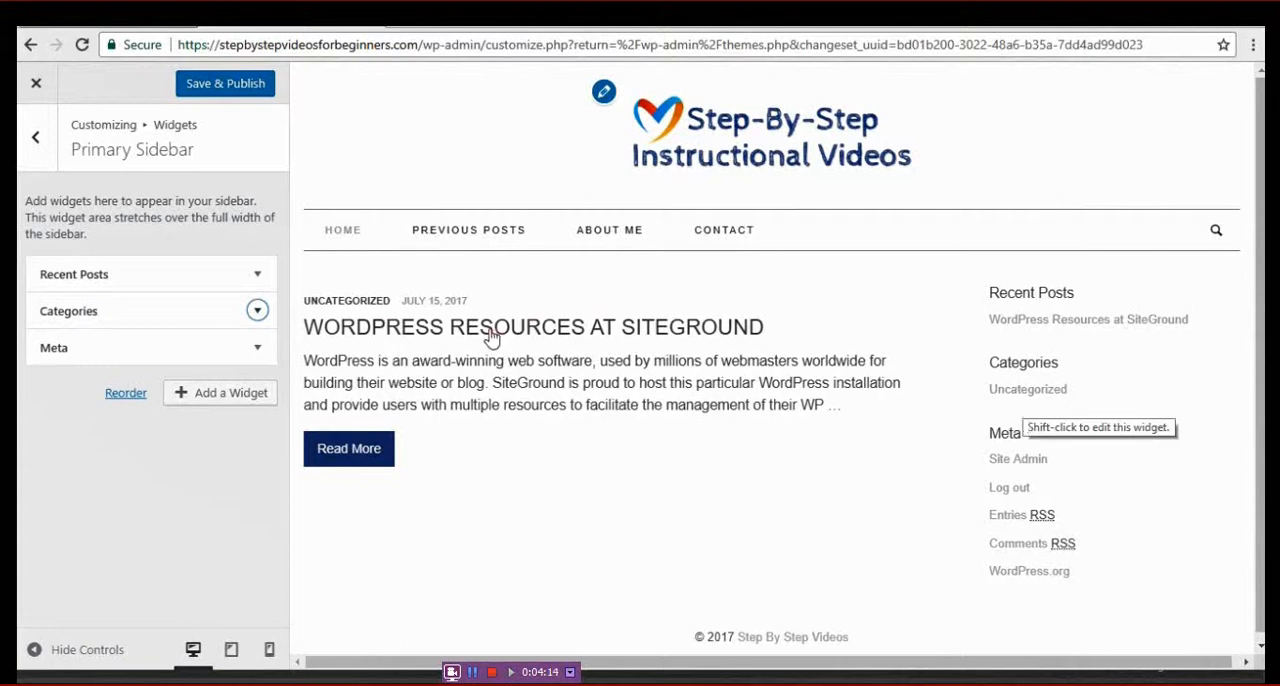
# - Delete the Categories and Meta widgets from the Primary Sidebar
pyautogui.click(256, 311)
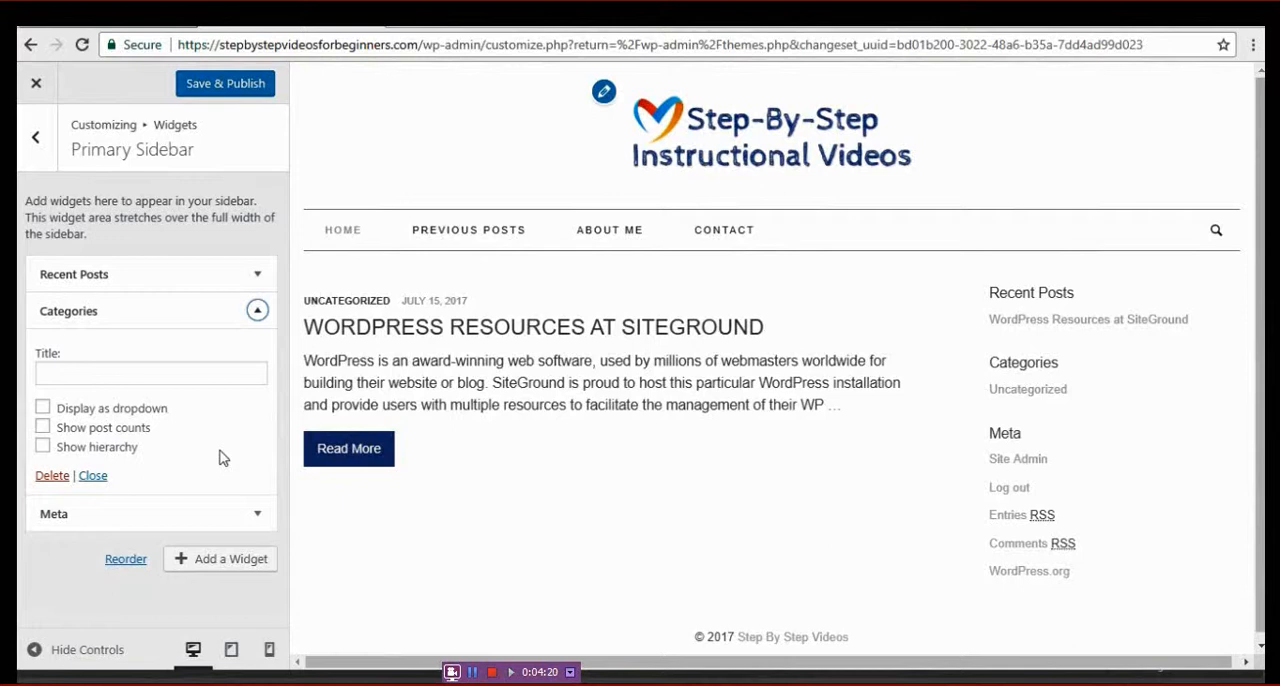
pyautogui.click(50, 477)
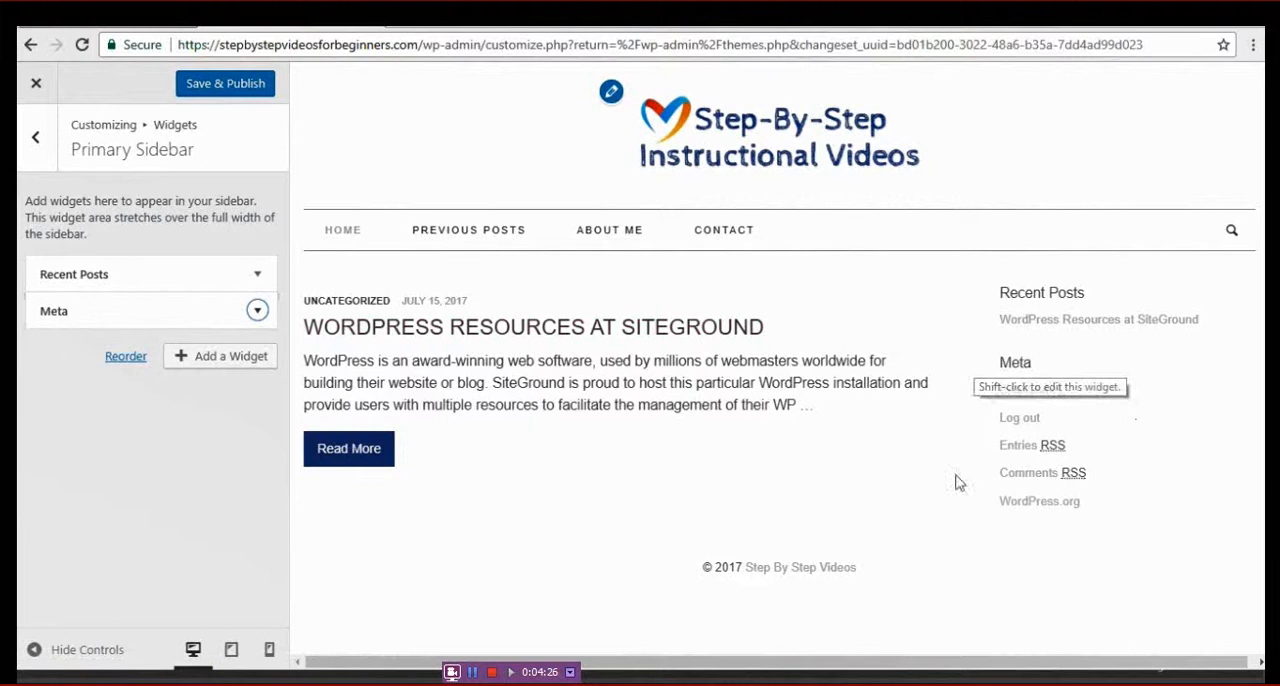
pyautogui.click(257, 313)
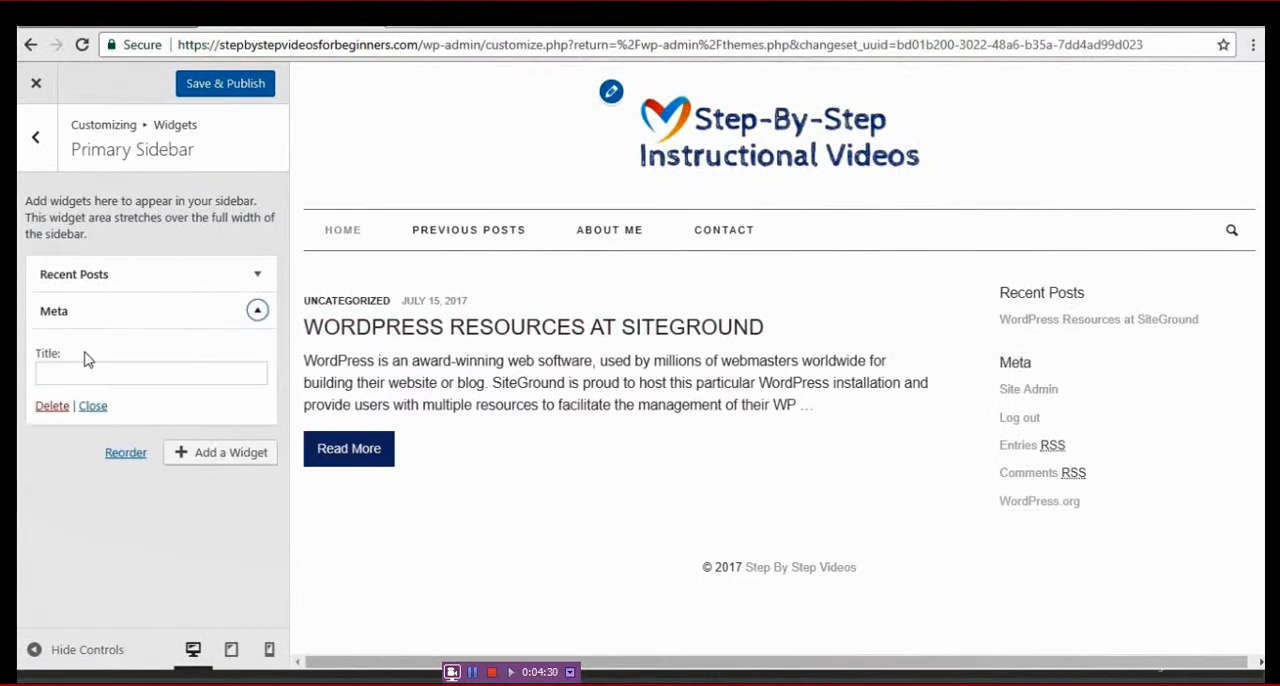
pyautogui.click(53, 408)
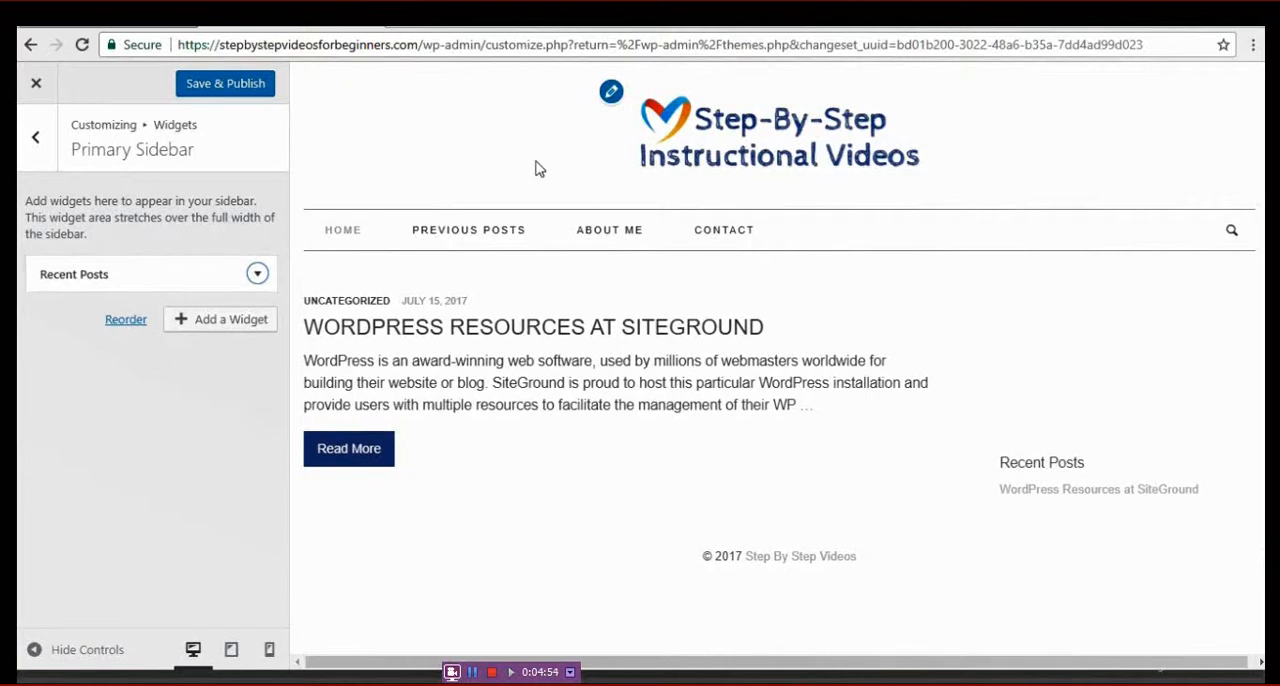
# - Try out a Calendar widget in the Primary Sidebar and delete it again
pyautogui.click(227, 322)
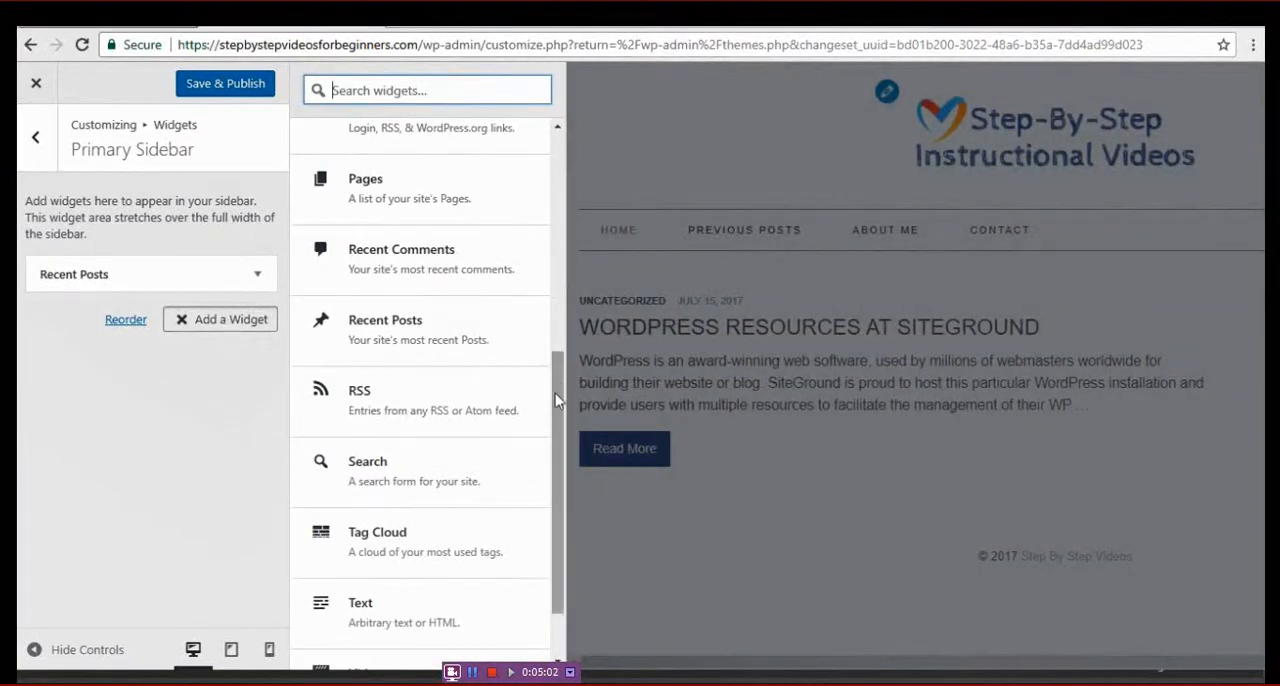
pyautogui.moveTo(557, 394); pyautogui.dragTo(562, 151)
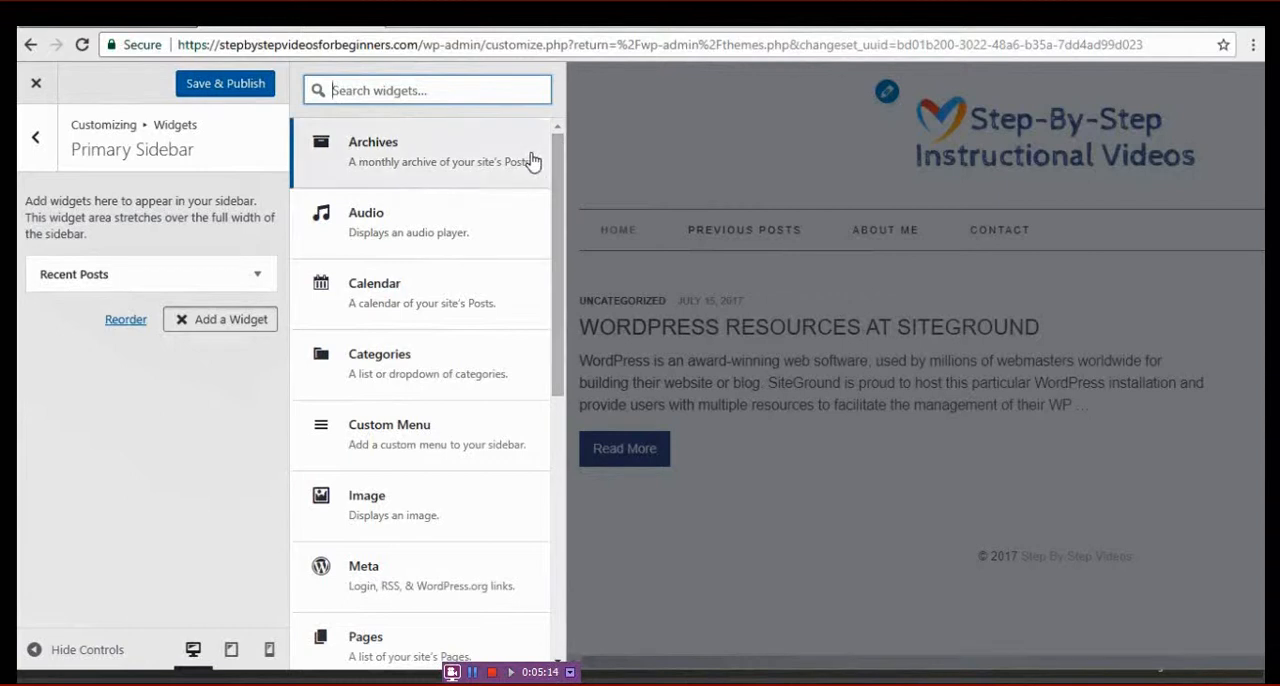
pyautogui.click(480, 300)
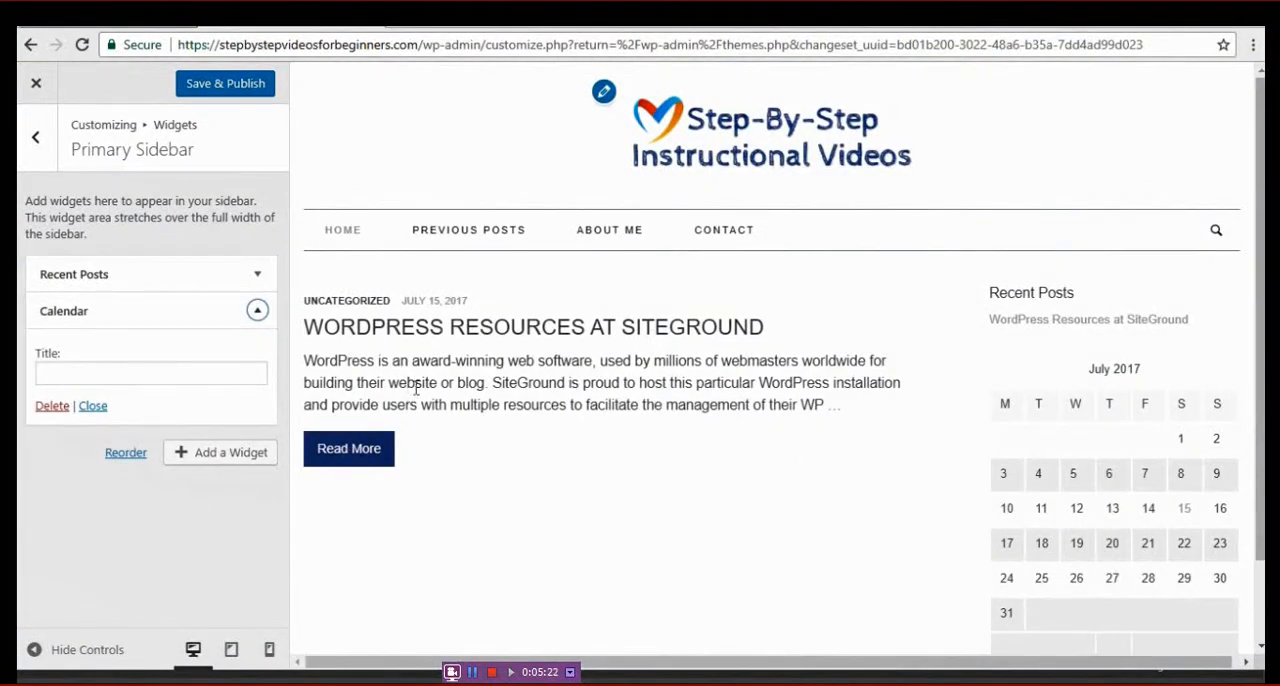
pyautogui.click(50, 406)
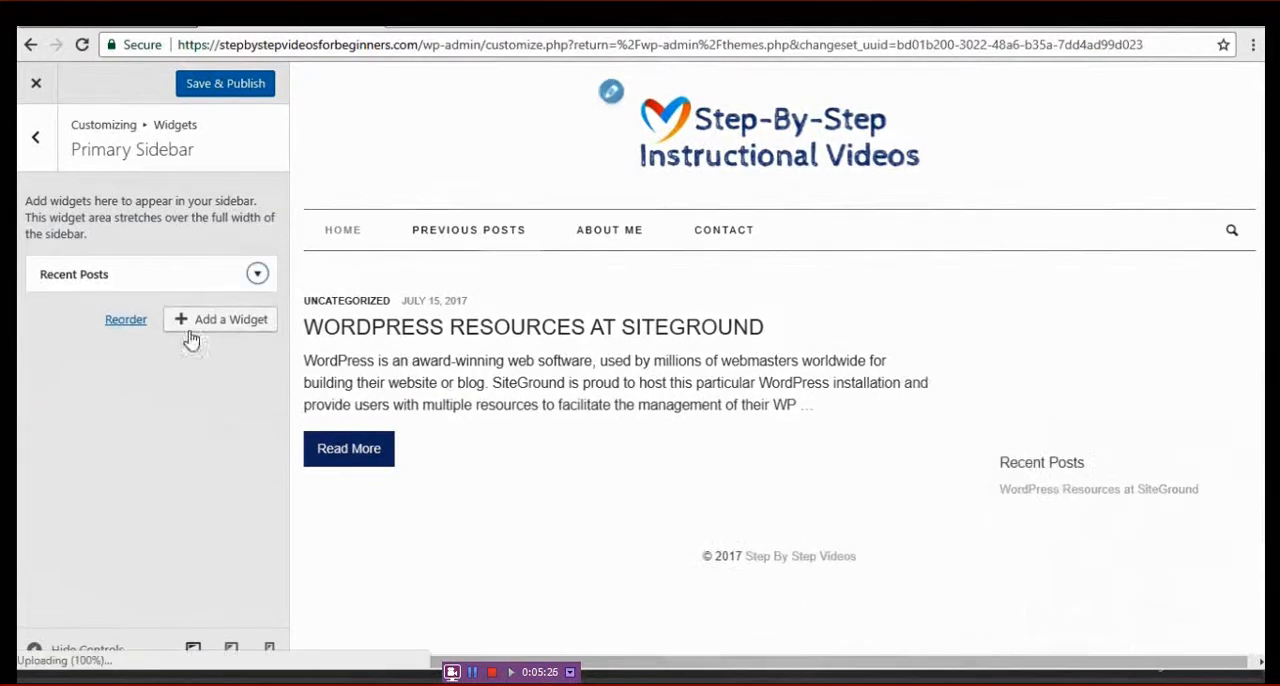
# - Add a Tag Cloud widget below Recent Posts in the Primary Sidebar and collapse its settings
pyautogui.click(226, 322)
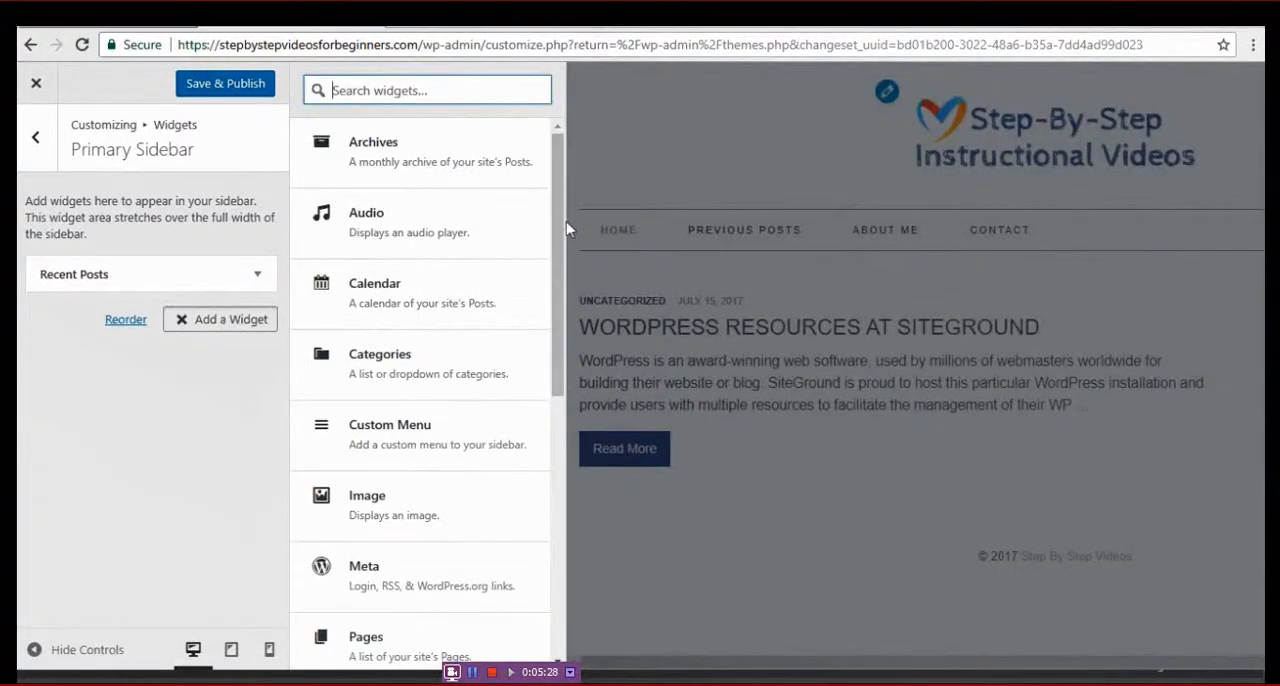
pyautogui.moveTo(563, 224); pyautogui.dragTo(553, 332)
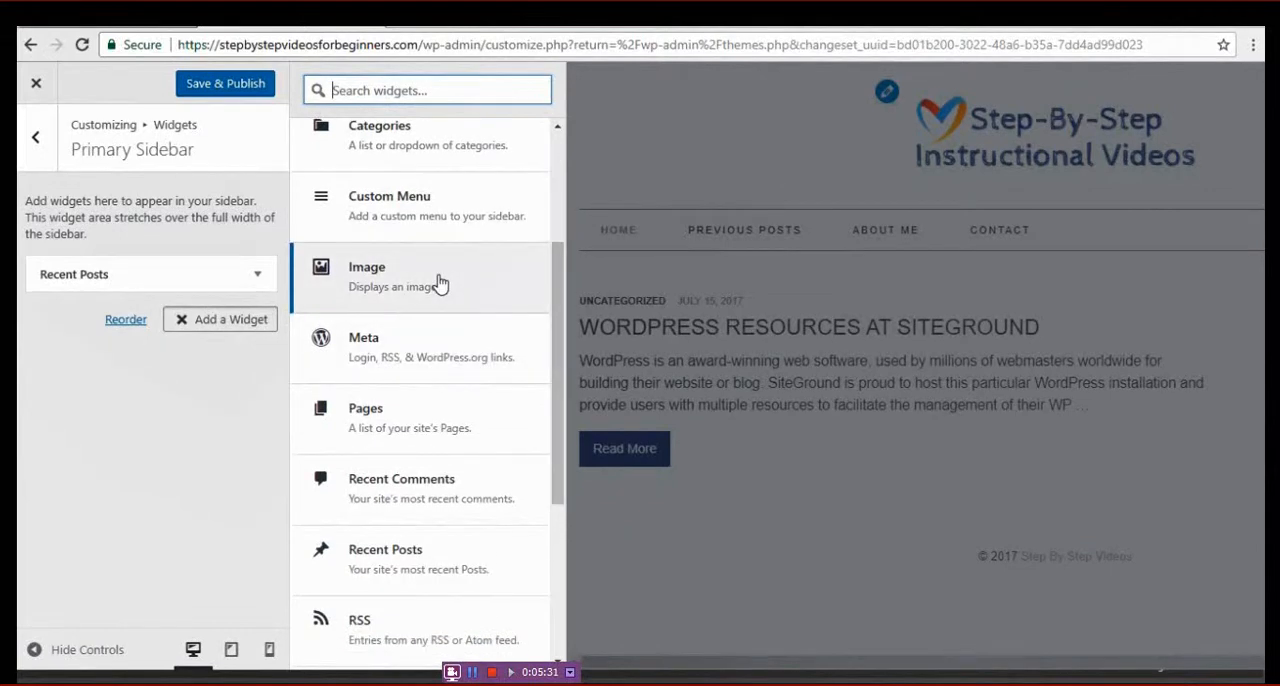
pyautogui.moveTo(563, 346); pyautogui.dragTo(546, 516)
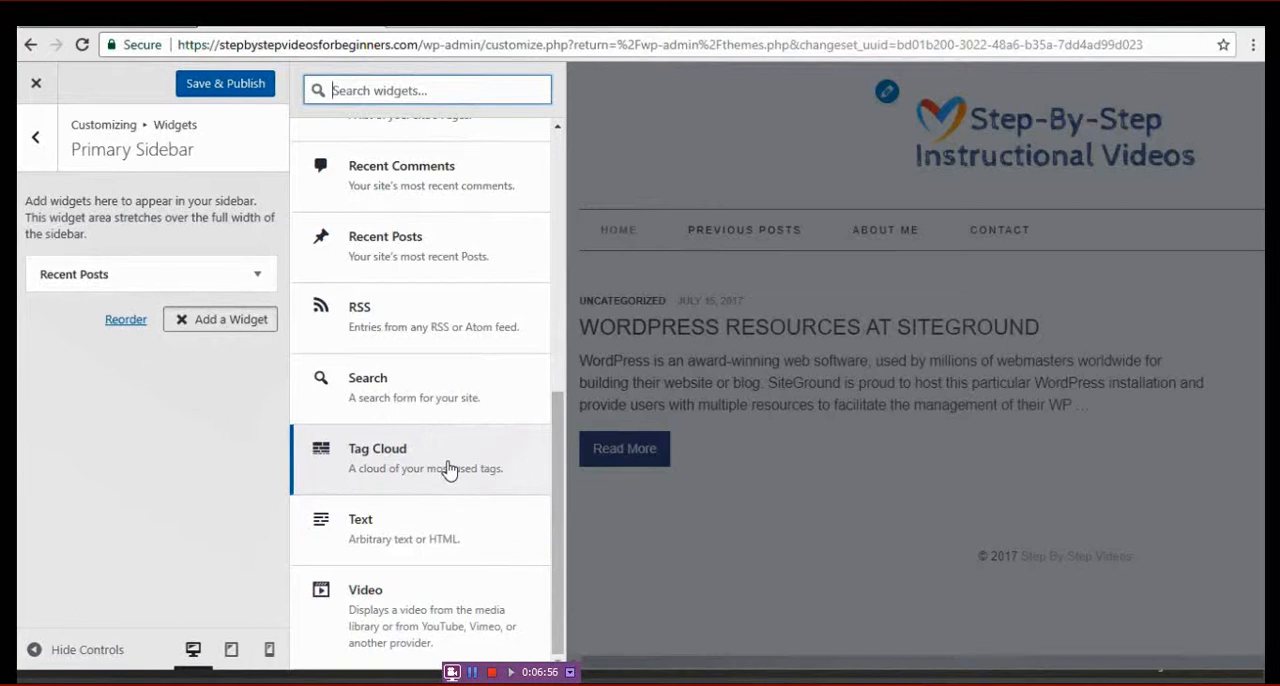
pyautogui.click(448, 470)
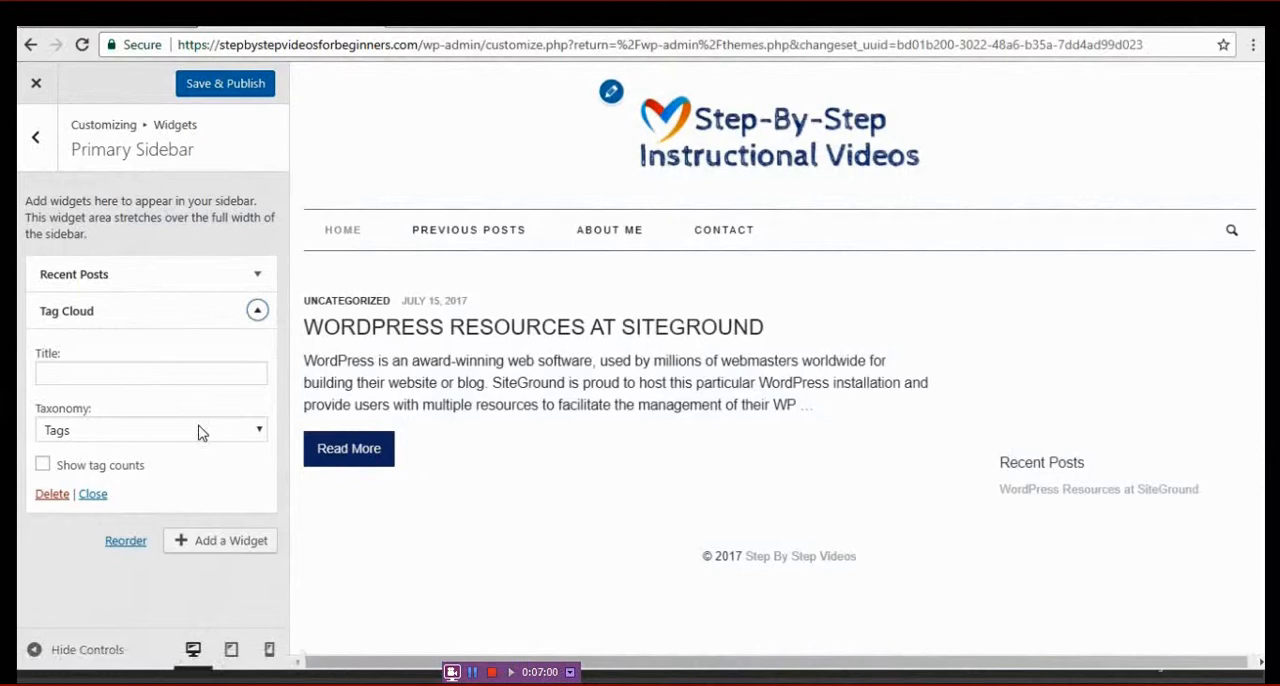
pyautogui.click(92, 503)
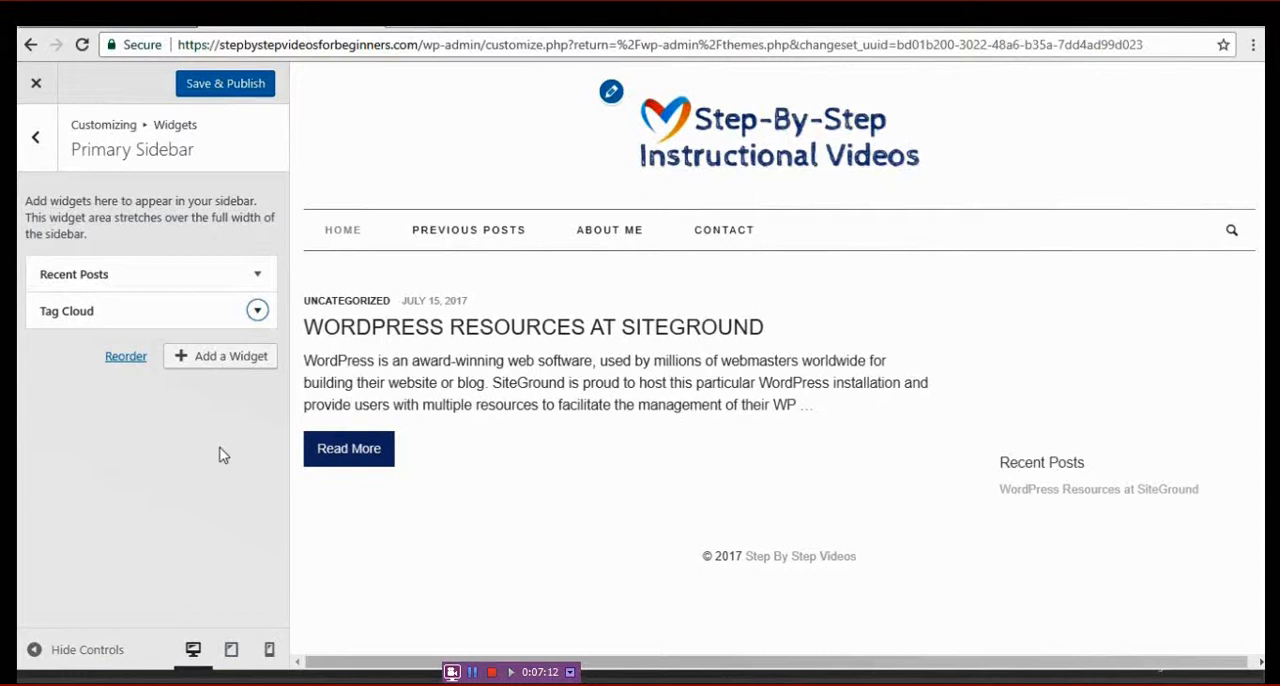
# - Save and publish the widget changes made to the Primary Sidebar
pyautogui.click(236, 362)
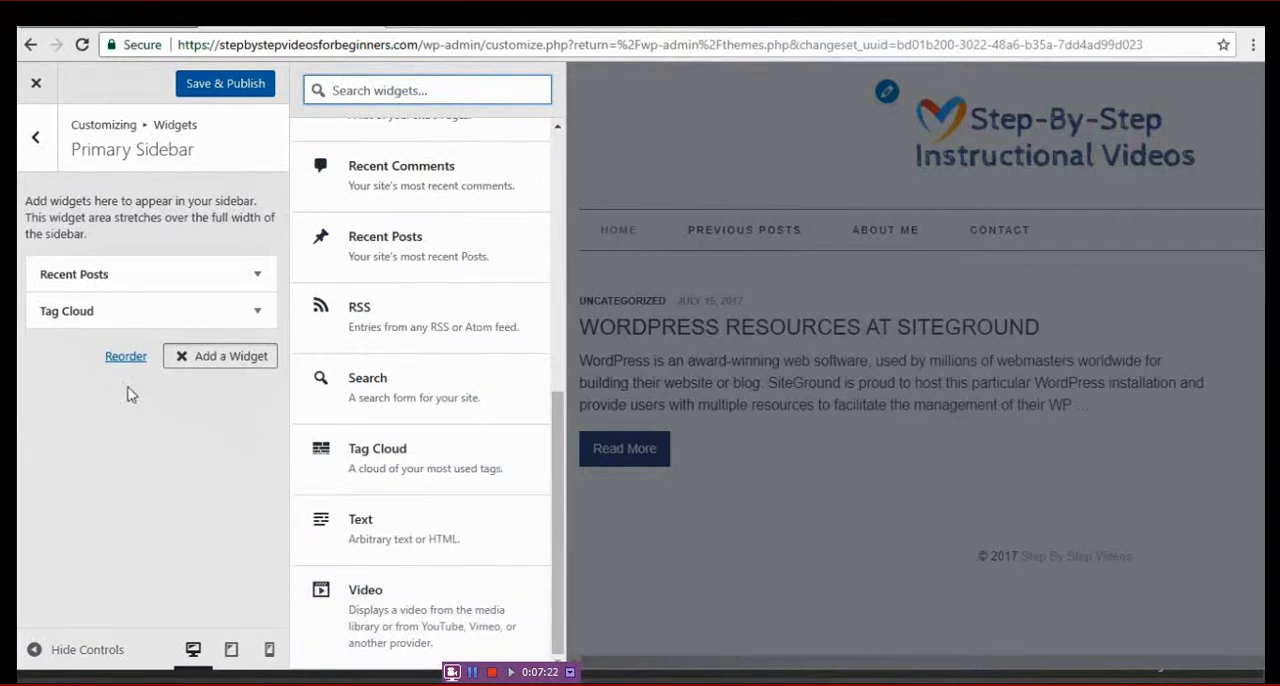
pyautogui.click(228, 84)
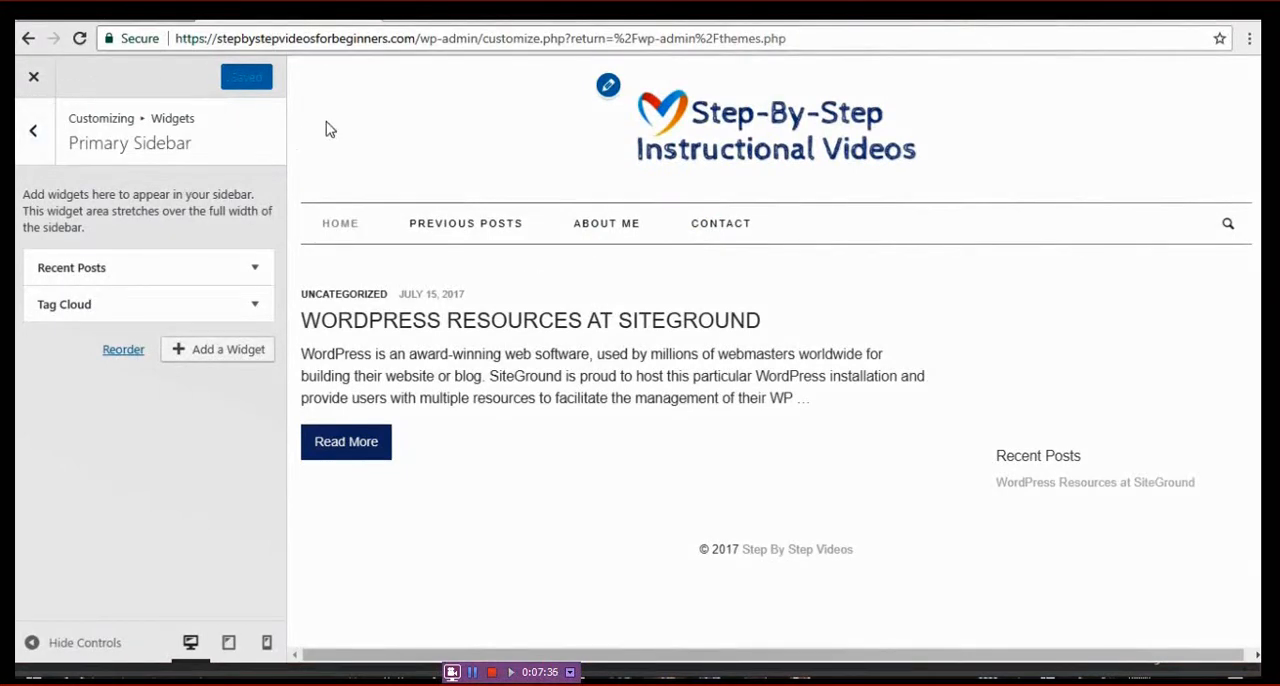
# - Check the Static Front Page setting for what the front page displays, and return to the main customizer options
pyautogui.click(33, 136)
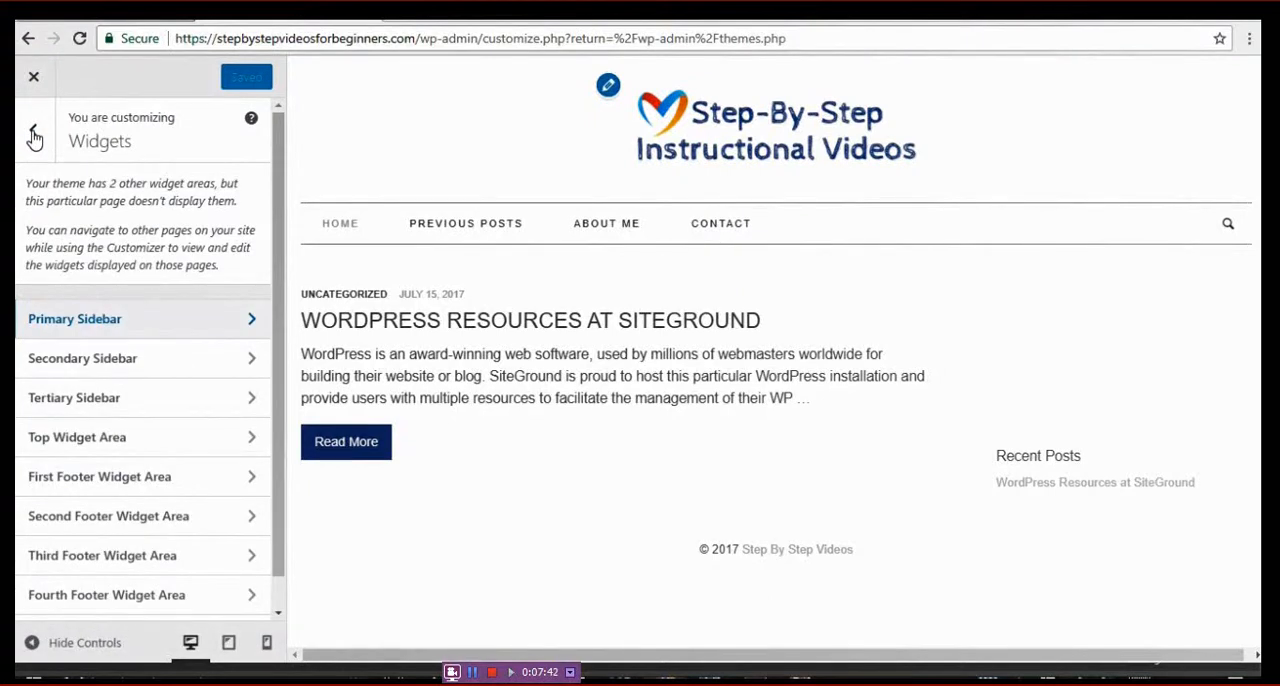
pyautogui.click(33, 136)
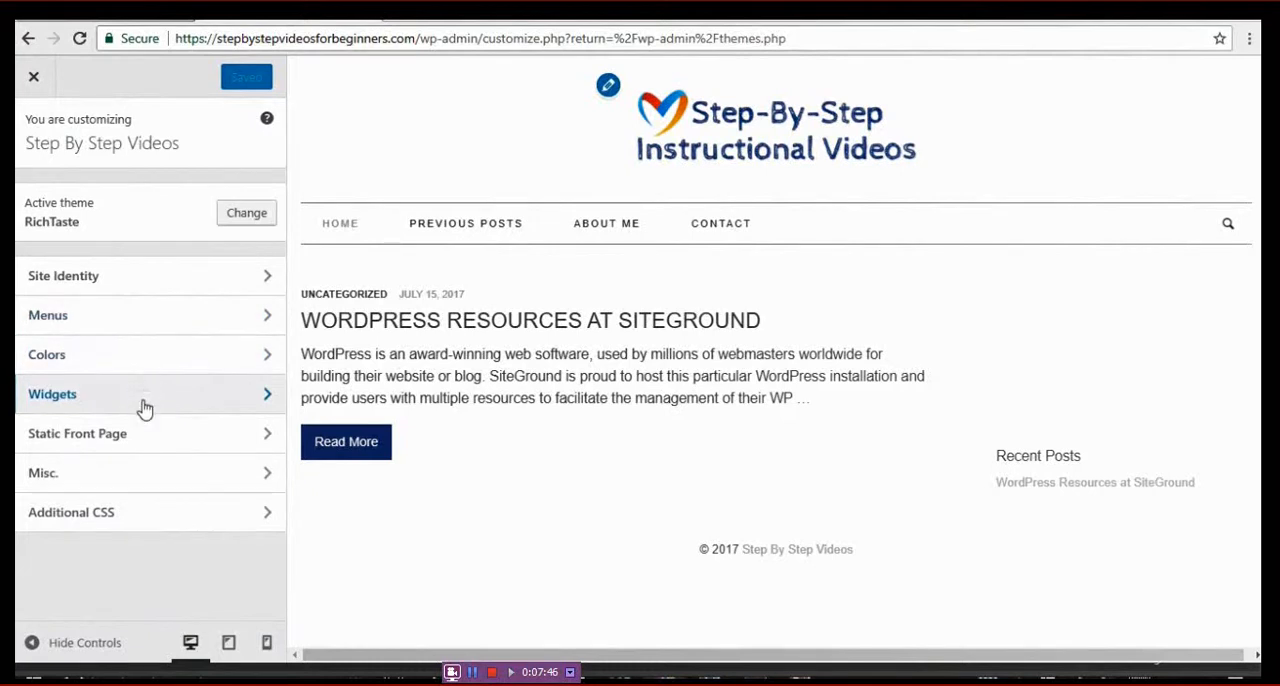
pyautogui.click(223, 446)
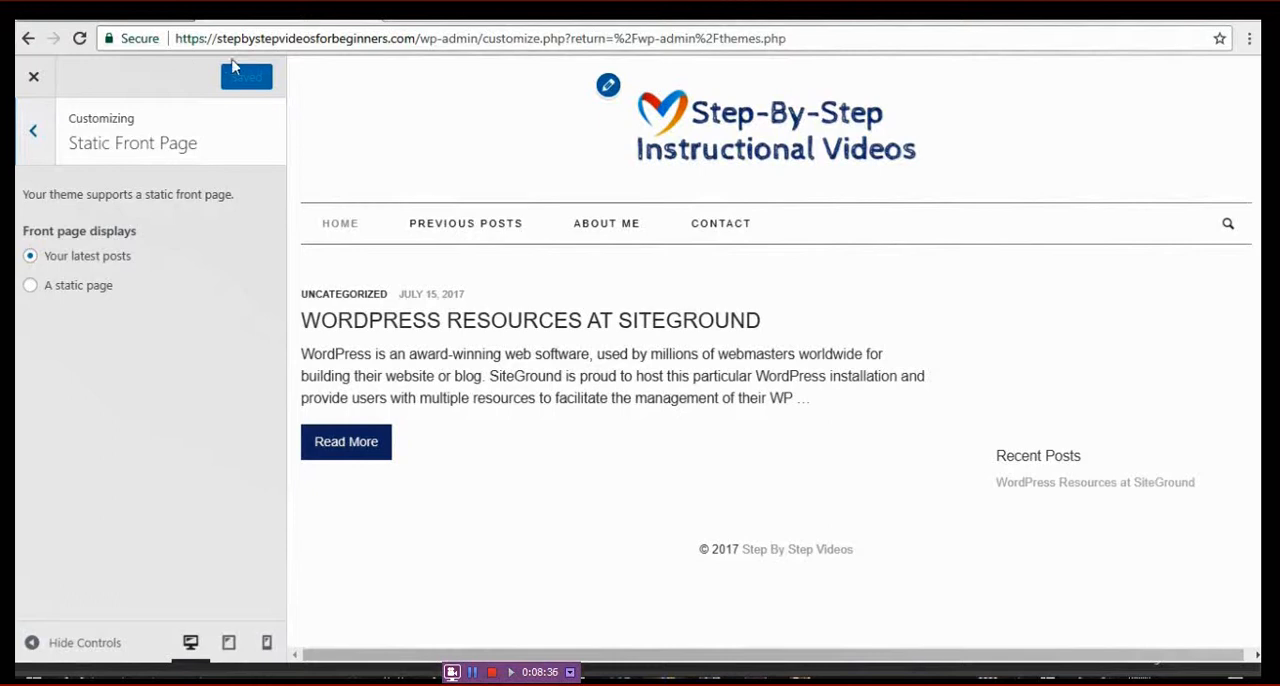
pyautogui.click(32, 137)
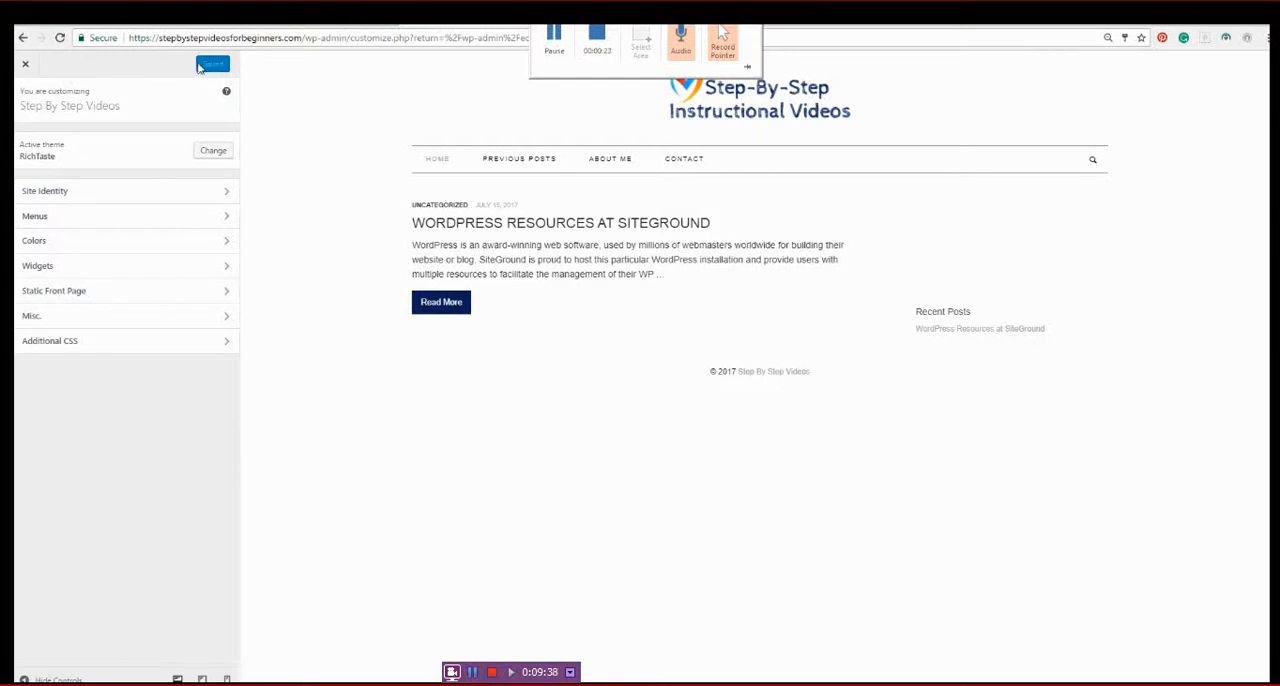
# - Close the theme customizer, go to the WordPress dashboard and start a new post
pyautogui.click(26, 66)
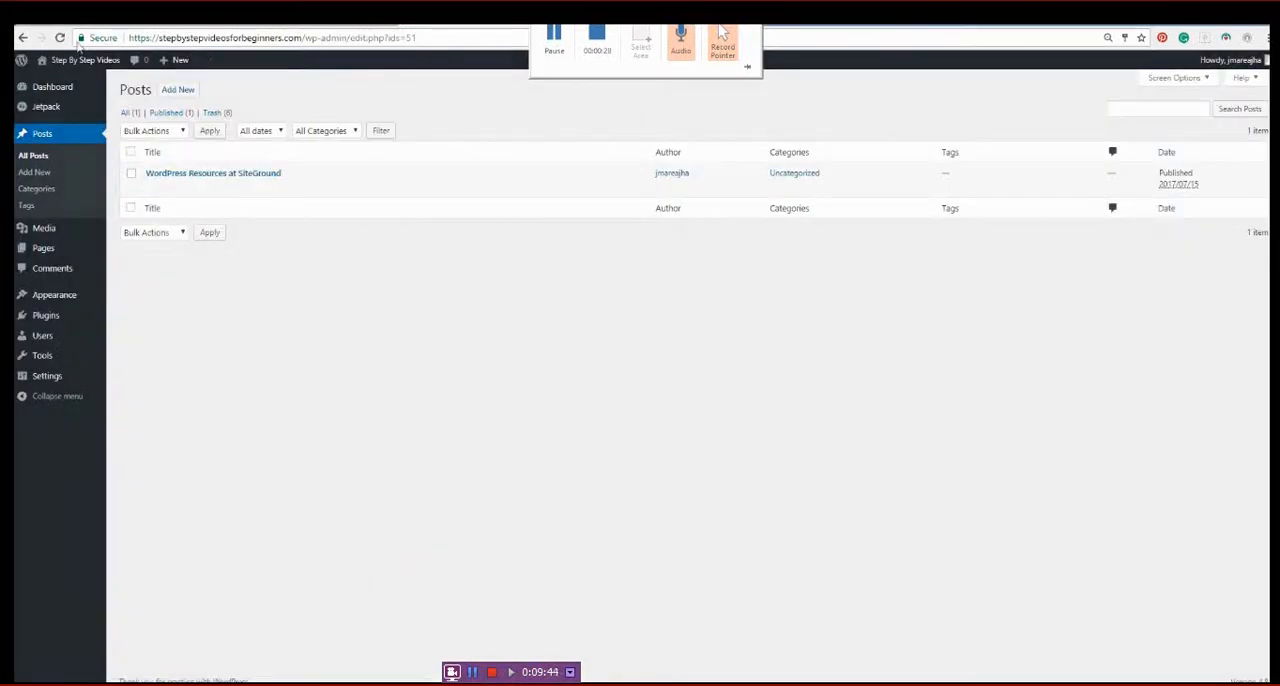
pyautogui.click(45, 87)
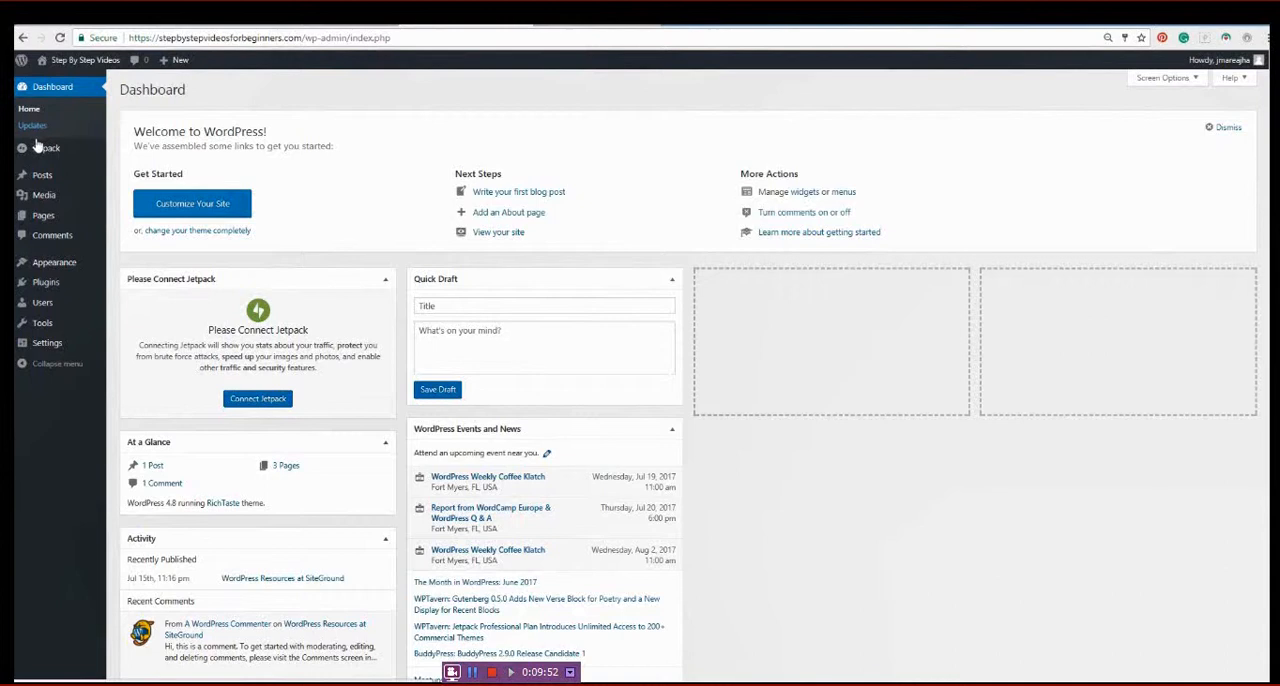
pyautogui.moveTo(40, 177)
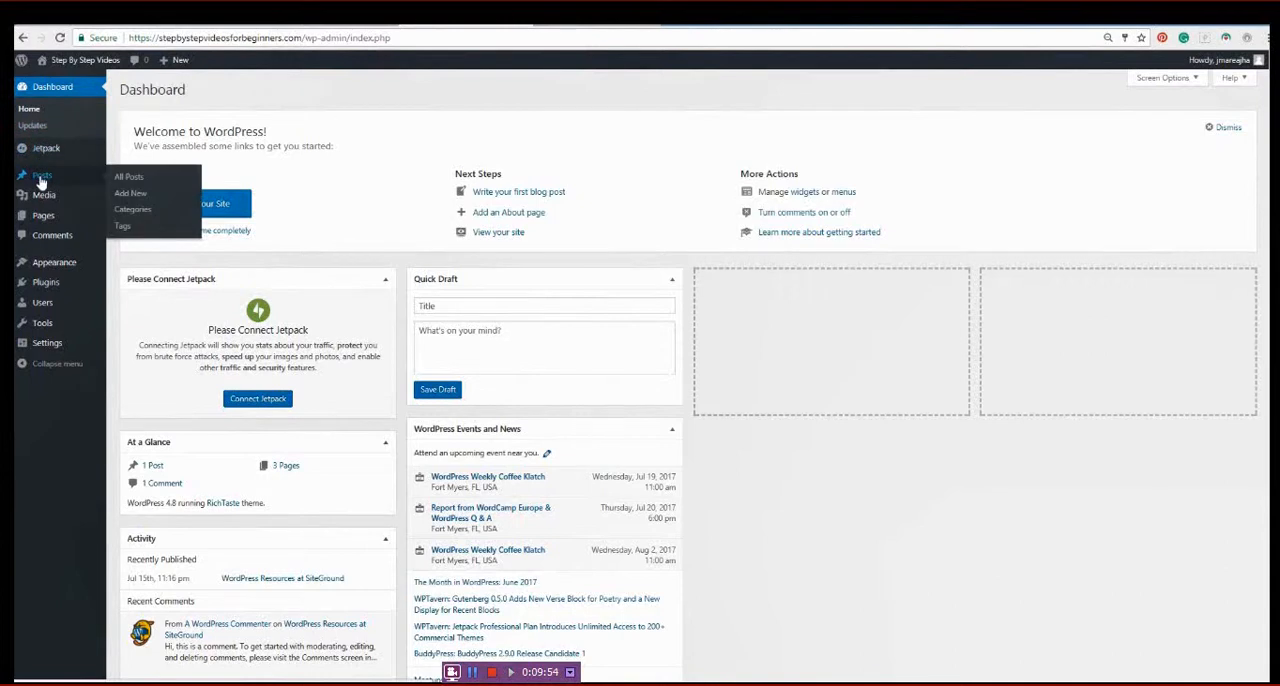
pyautogui.click(131, 197)
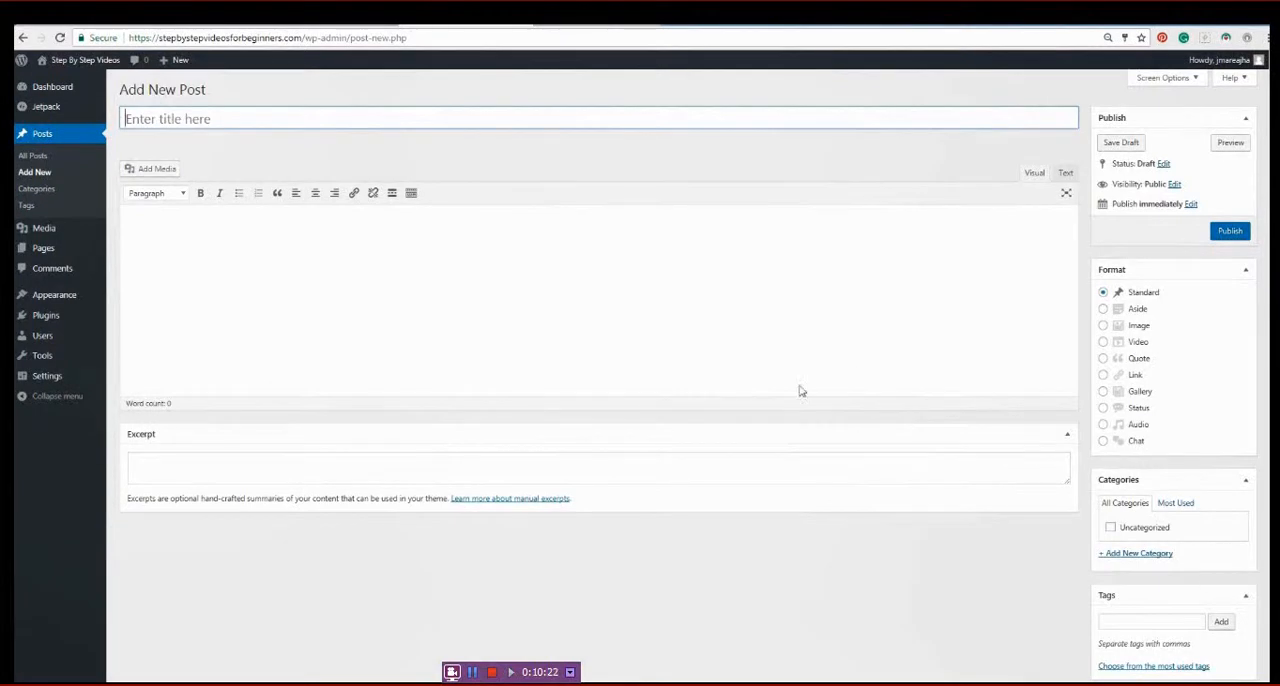
# - Try hiding the Excerpt box through the post editor's screen options and show it again
pyautogui.moveTo(1225, 60)
pyautogui.click(1150, 78)
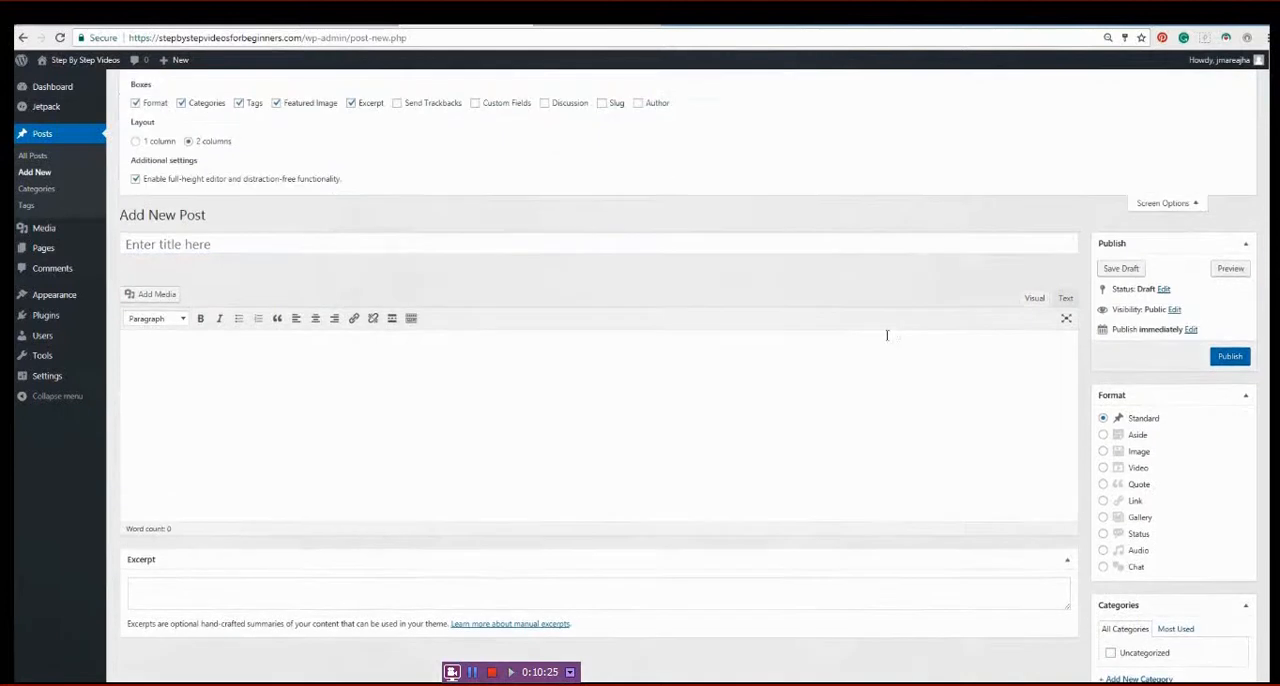
pyautogui.click(351, 103)
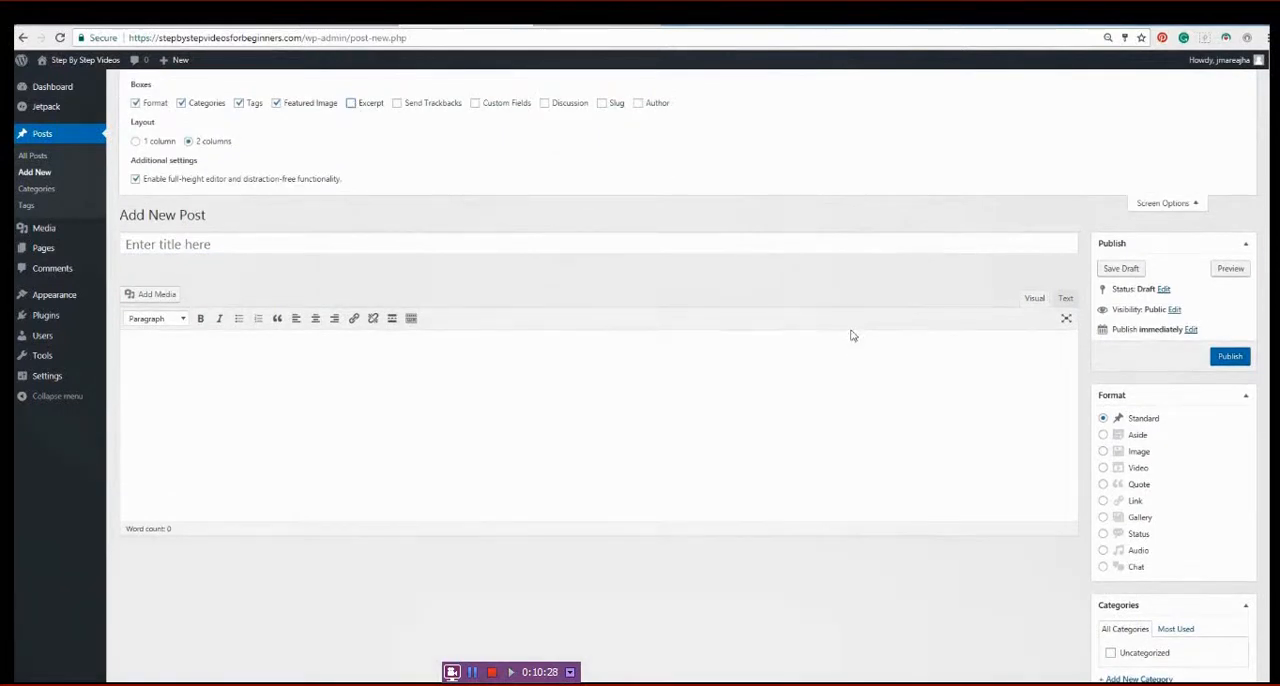
pyautogui.click(351, 103)
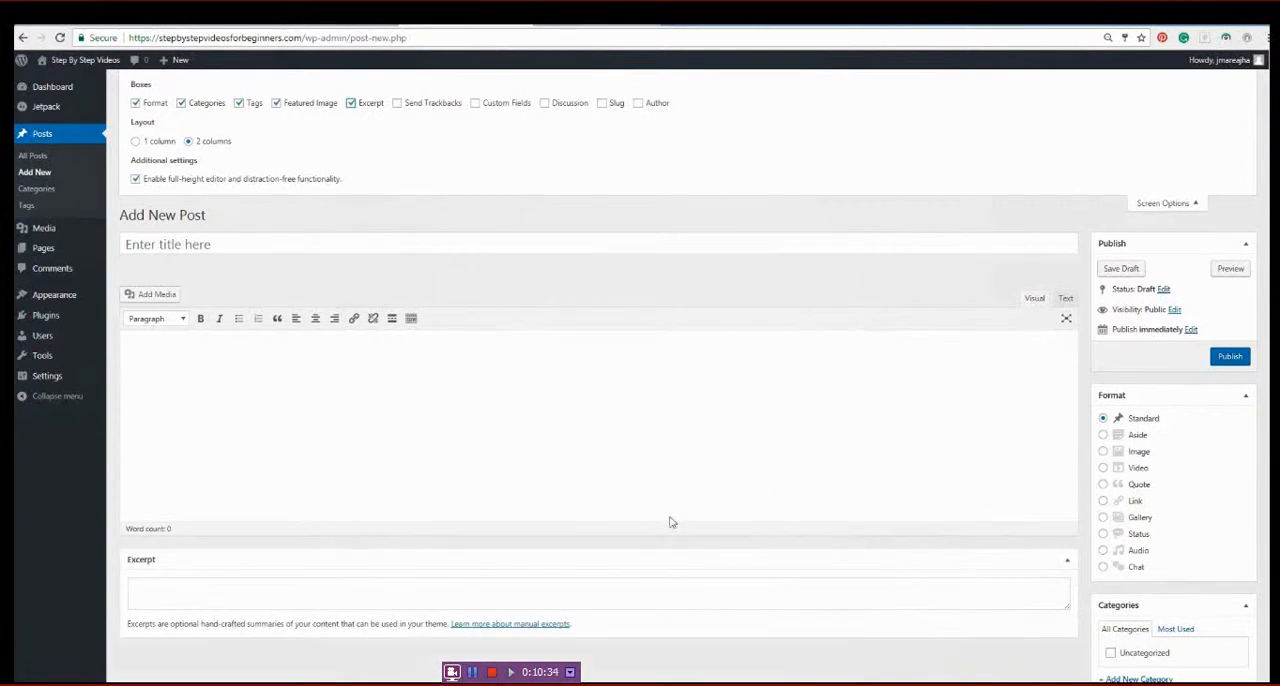
# - Enter "Would you like to earn money as a blogger?" as the title of the new post
pyautogui.click(349, 371)
pyautogui.click(239, 240)
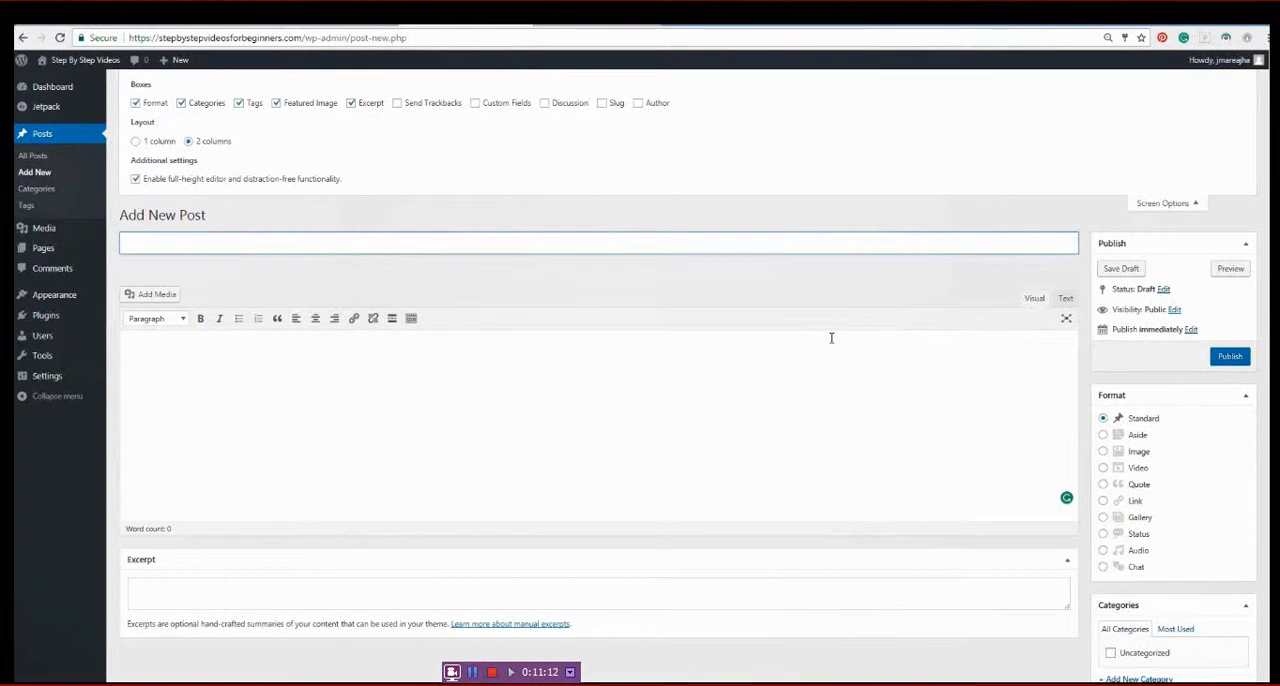
pyautogui.write('Would')
pyautogui.write('you like')
pyautogui.press('BackSpace')
pyautogui.write('e to')
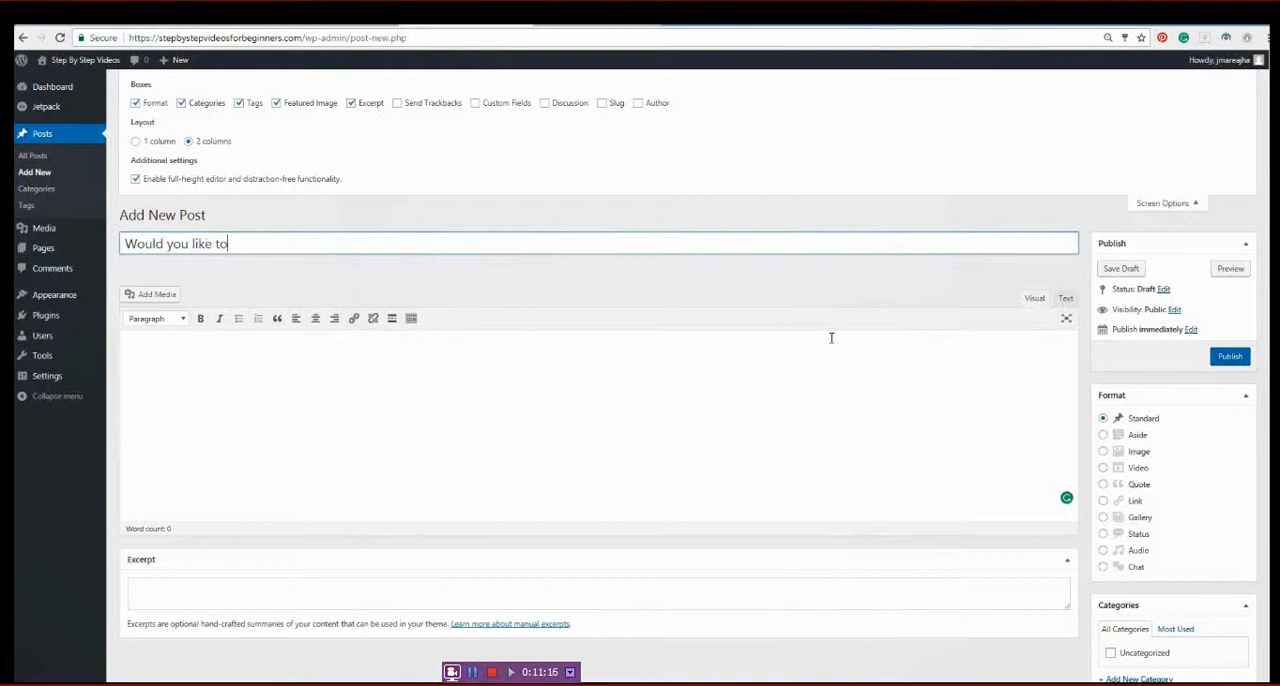
pyautogui.write(' earn money ')
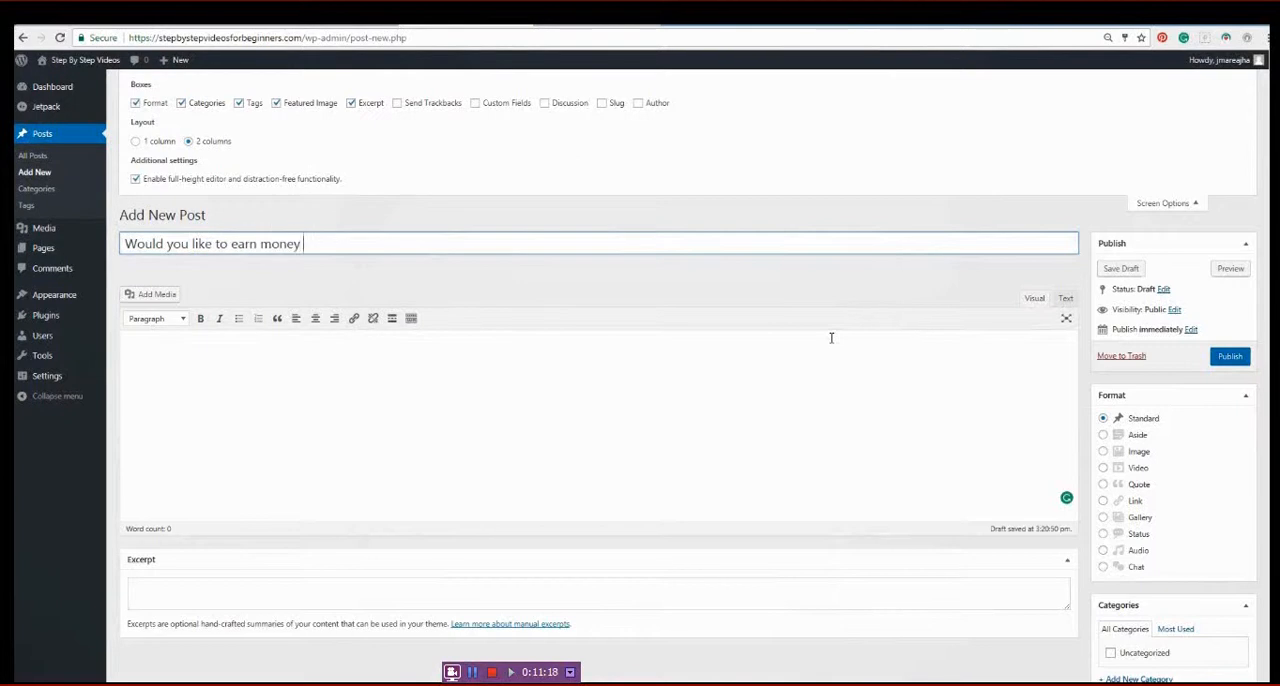
pyautogui.write('as a blogger?')
# - Switch to the "blogging" document in Word and copy all five paragraphs of its text
pyautogui.click(185, 357)
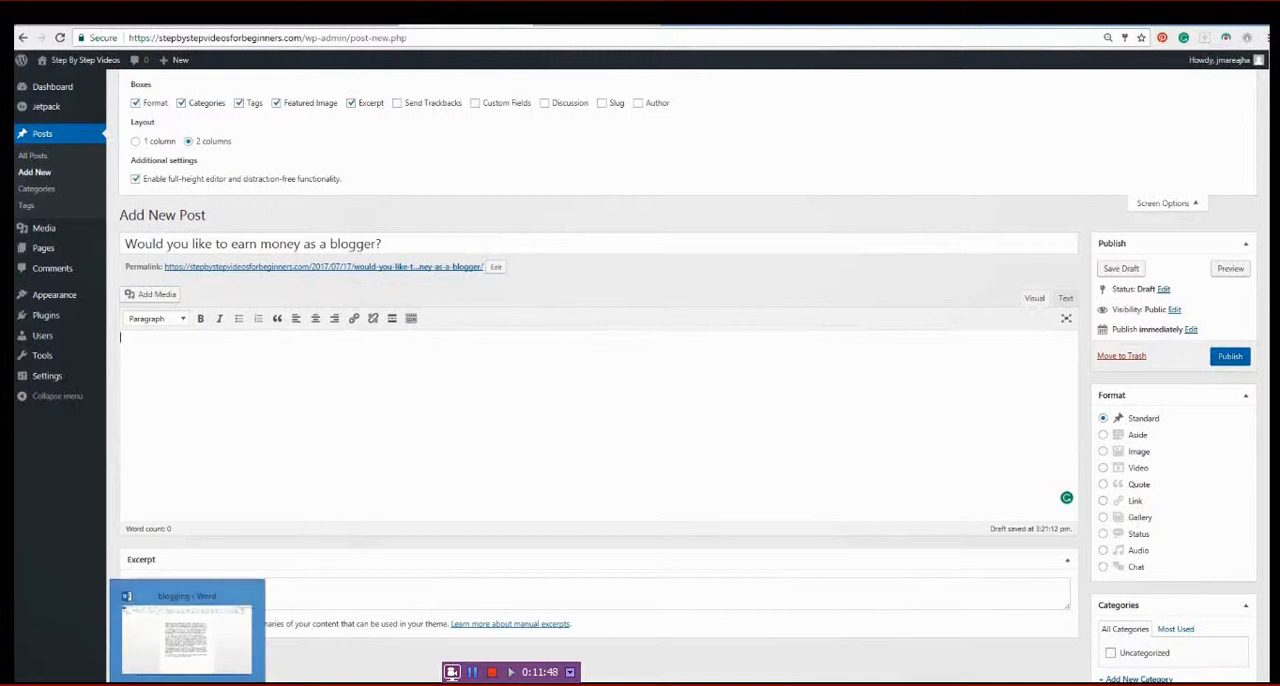
pyautogui.click(188, 685)
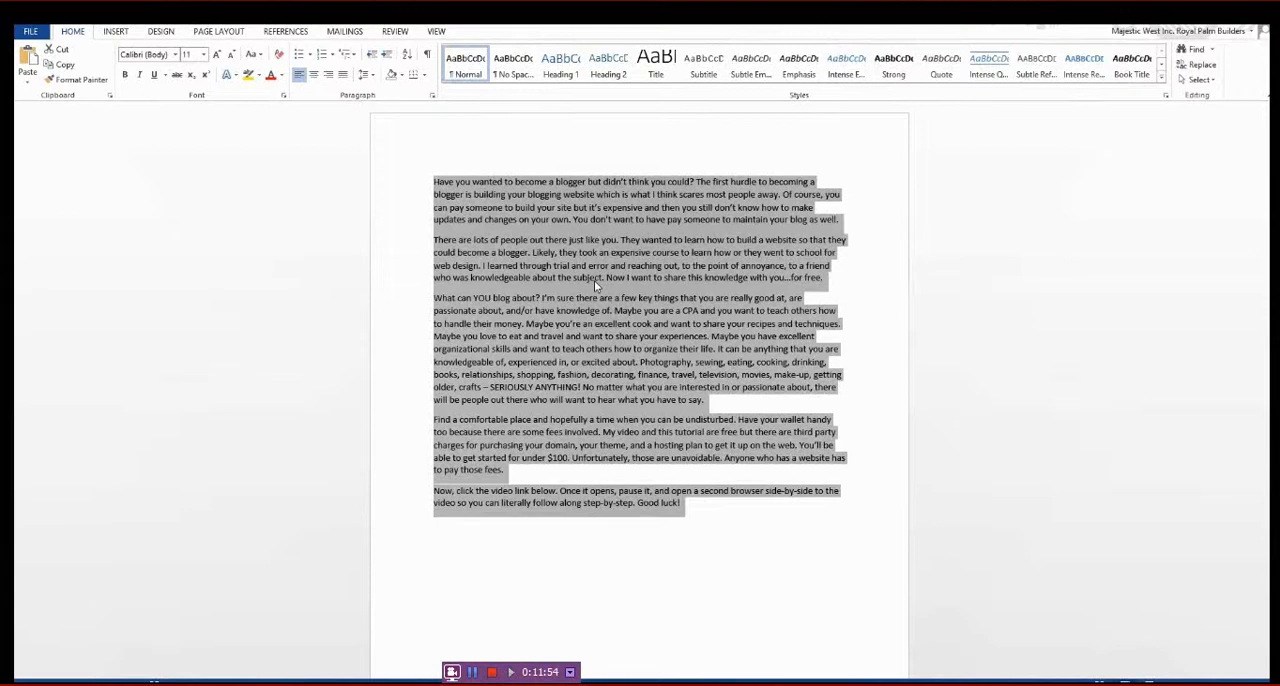
pyautogui.click(408, 221)
pyautogui.click(434, 182)
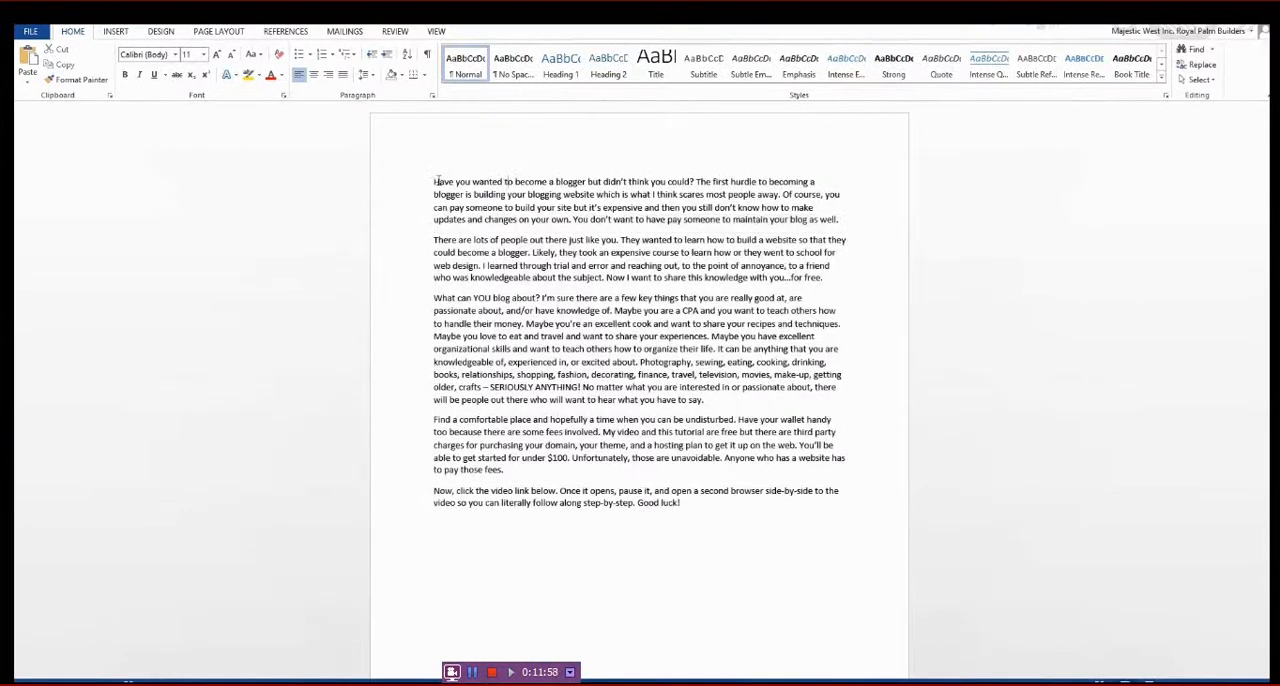
pyautogui.moveTo(434, 182); pyautogui.dragTo(714, 517)
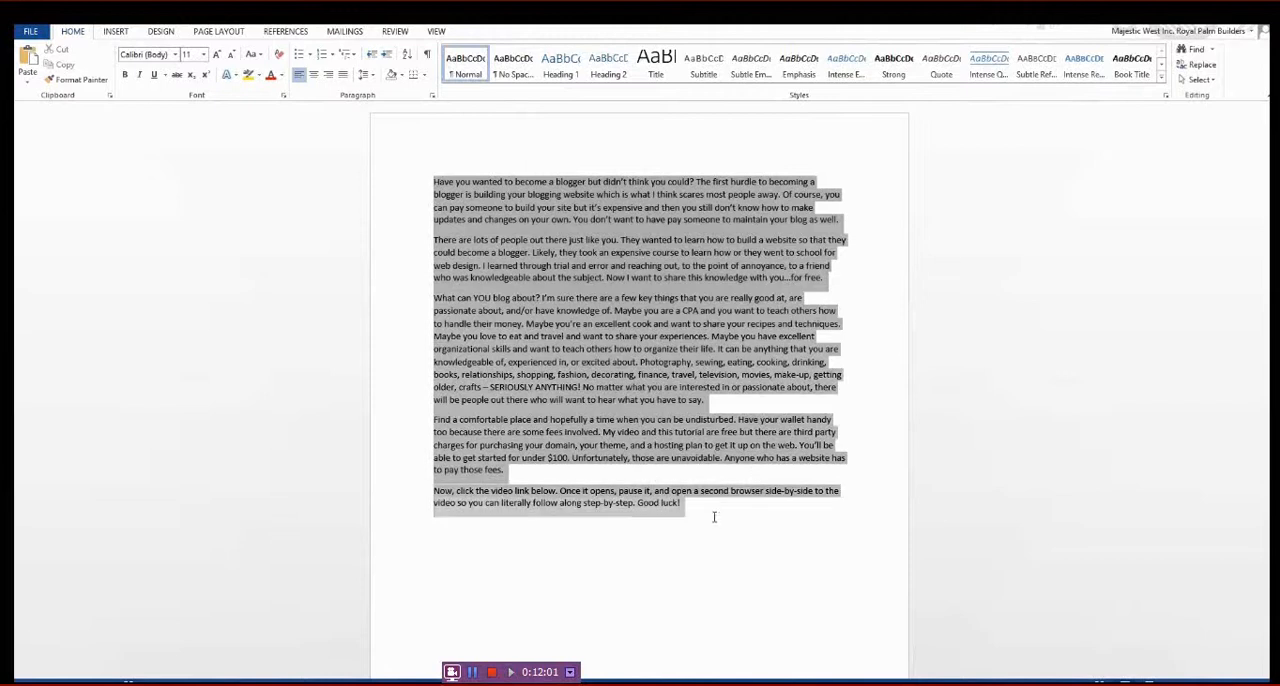
pyautogui.rightClick(592, 287)
pyautogui.click(621, 309)
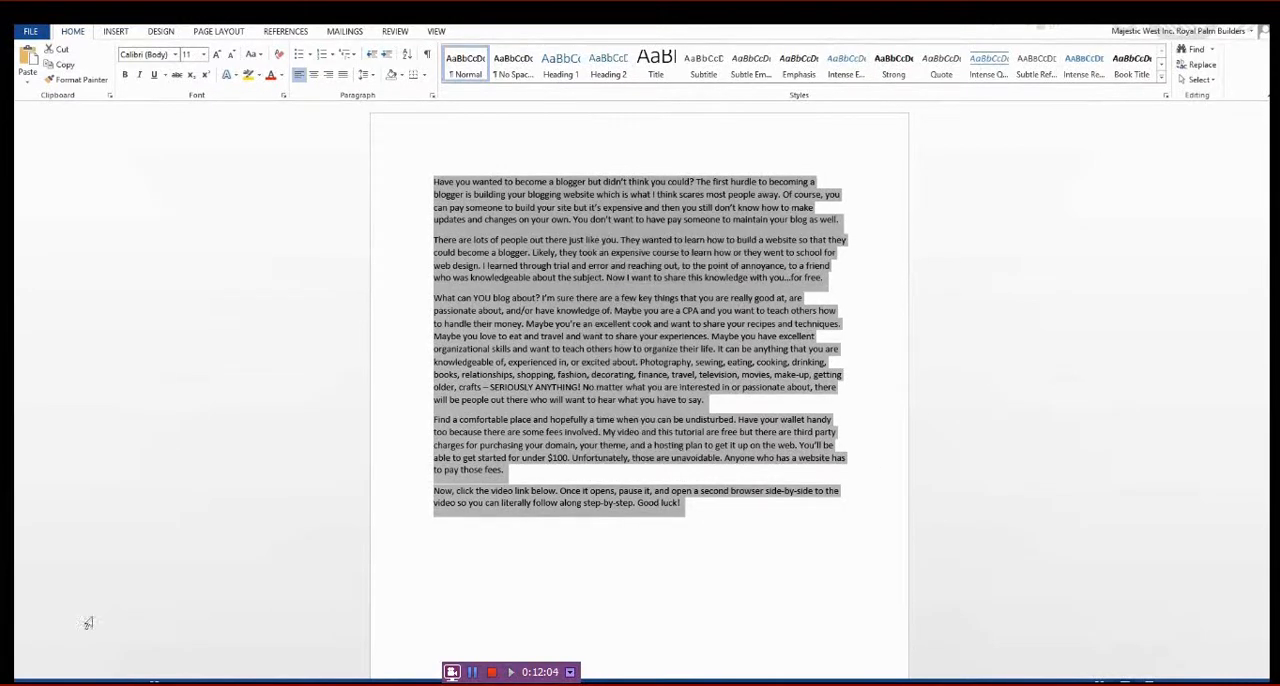
# - Return to the WordPress post editor in the browser and paste the copied text into the post body
pyautogui.click(130, 684)
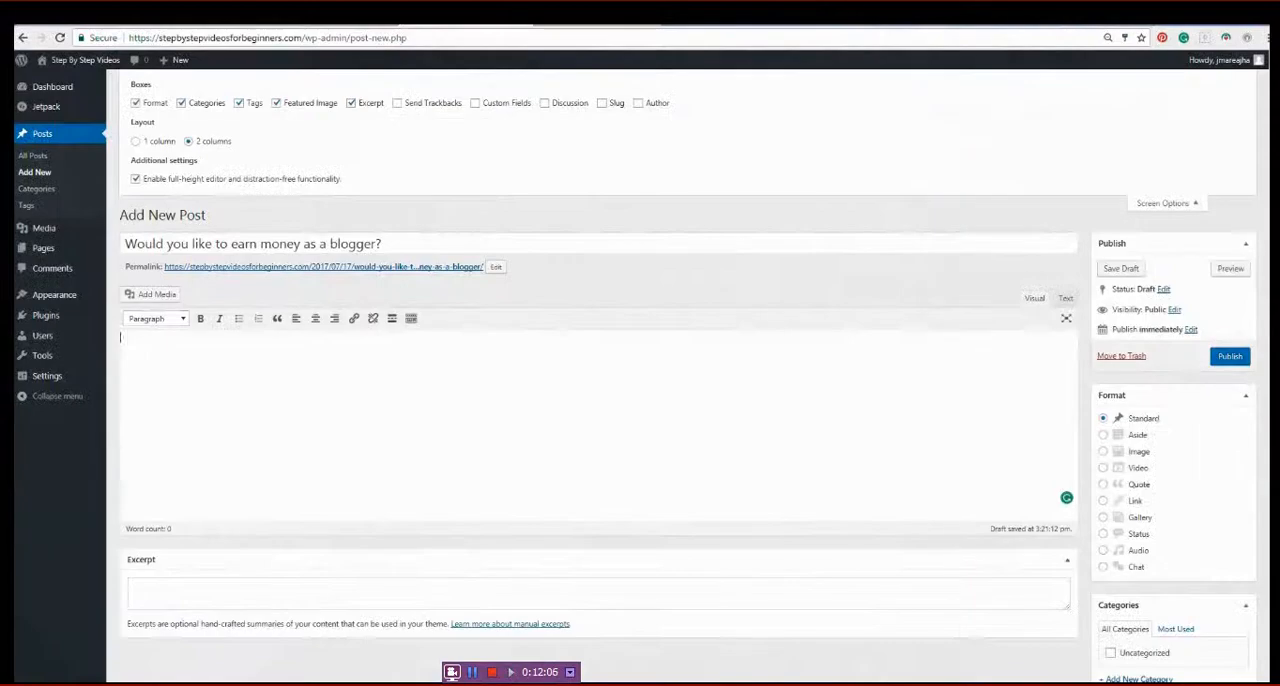
pyautogui.rightClick(206, 363)
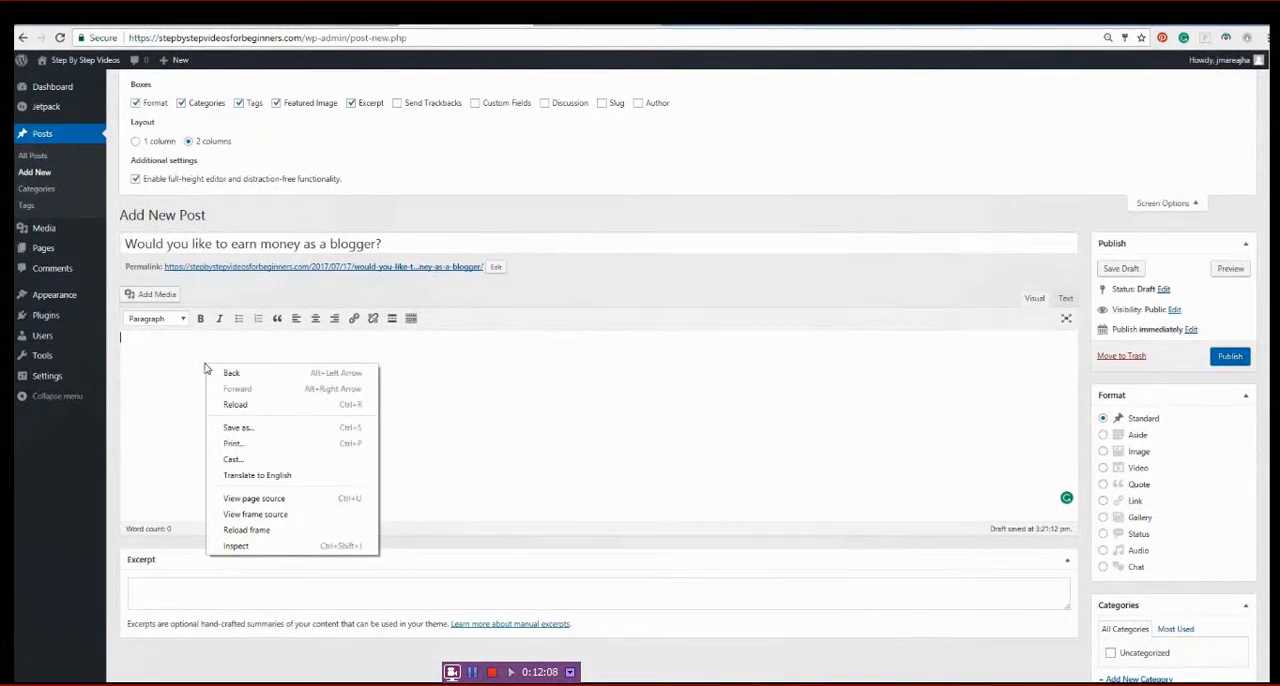
pyautogui.click(122, 336)
pyautogui.rightClick(122, 336)
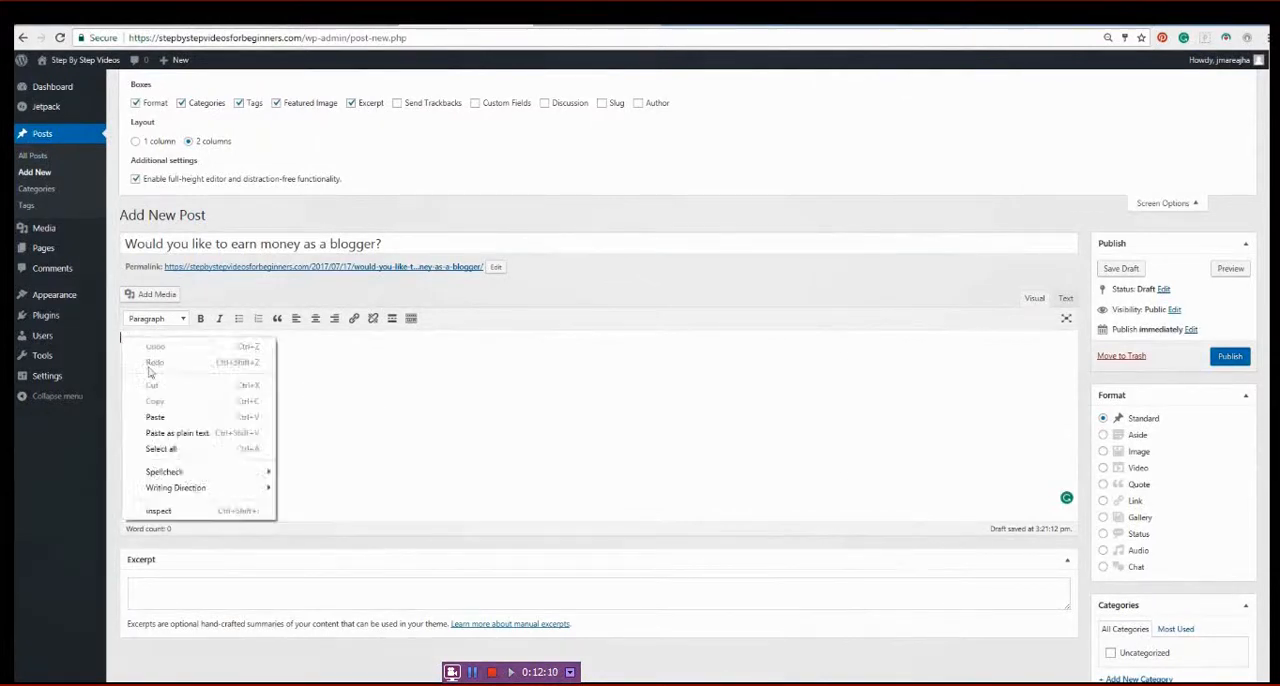
pyautogui.click(158, 416)
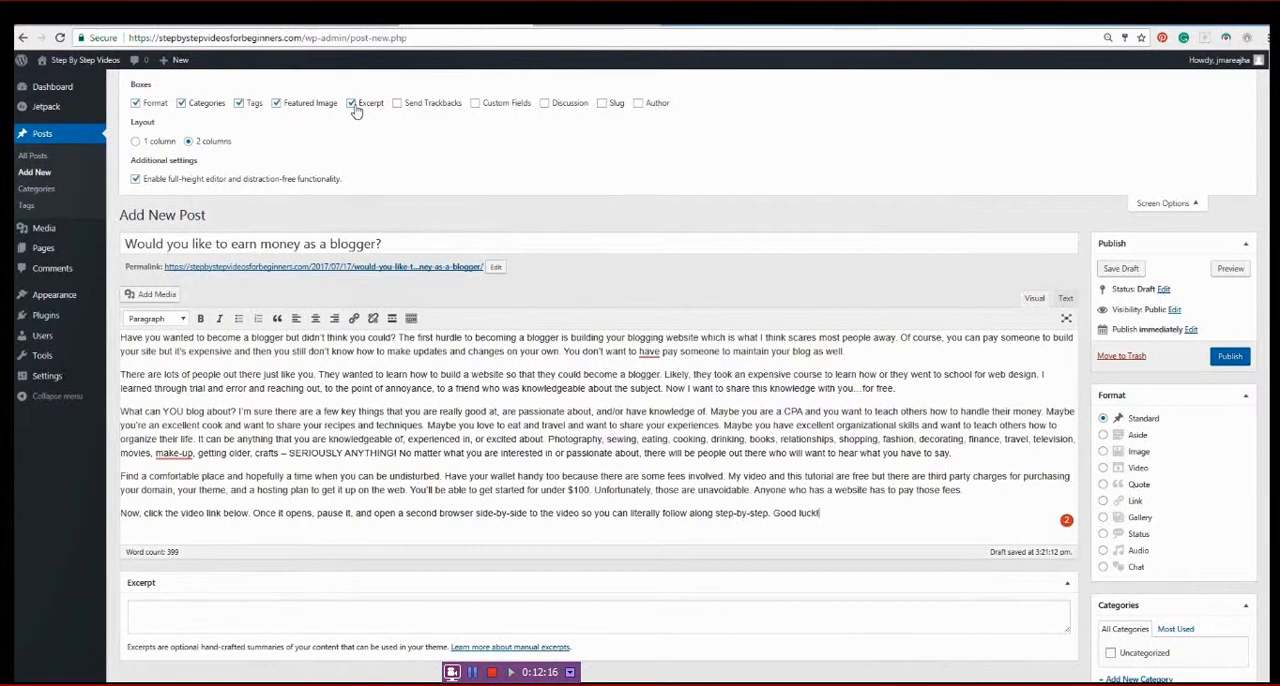
# - Copy the post's first paragraph, beginning "Have you wanted to become a blogger", into the Excerpt box
pyautogui.scroll(-2, 513, 346)
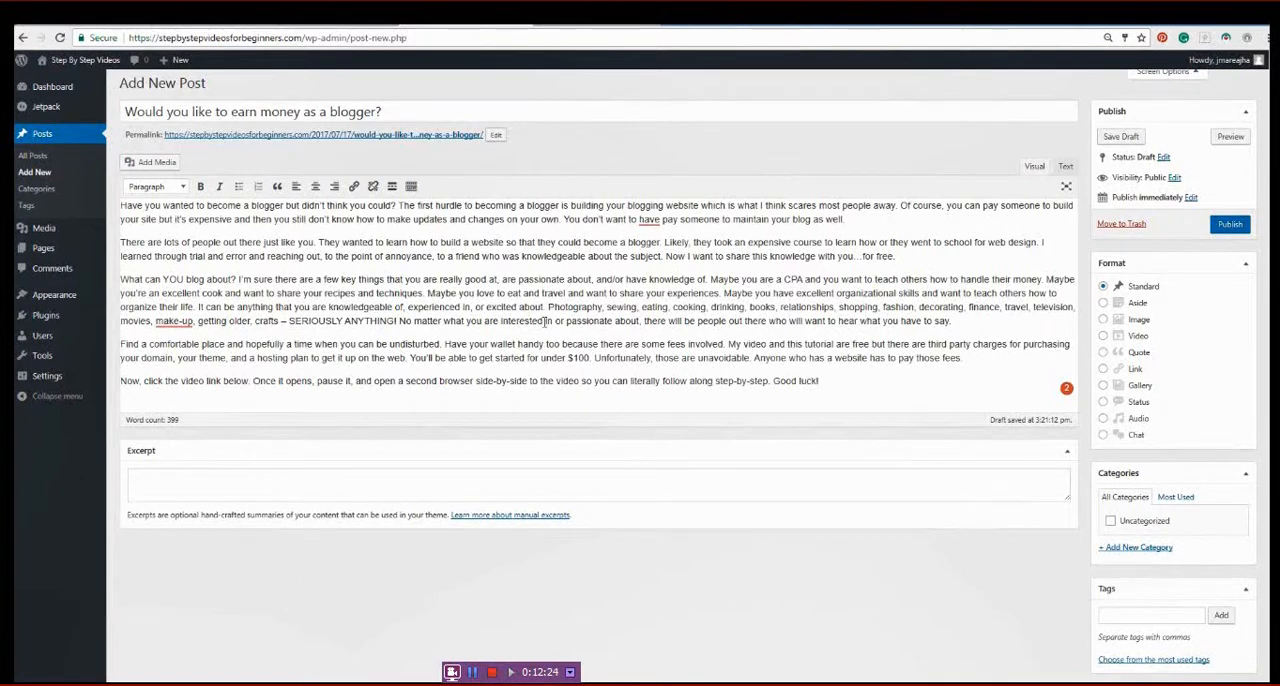
pyautogui.scroll(1, 545, 322)
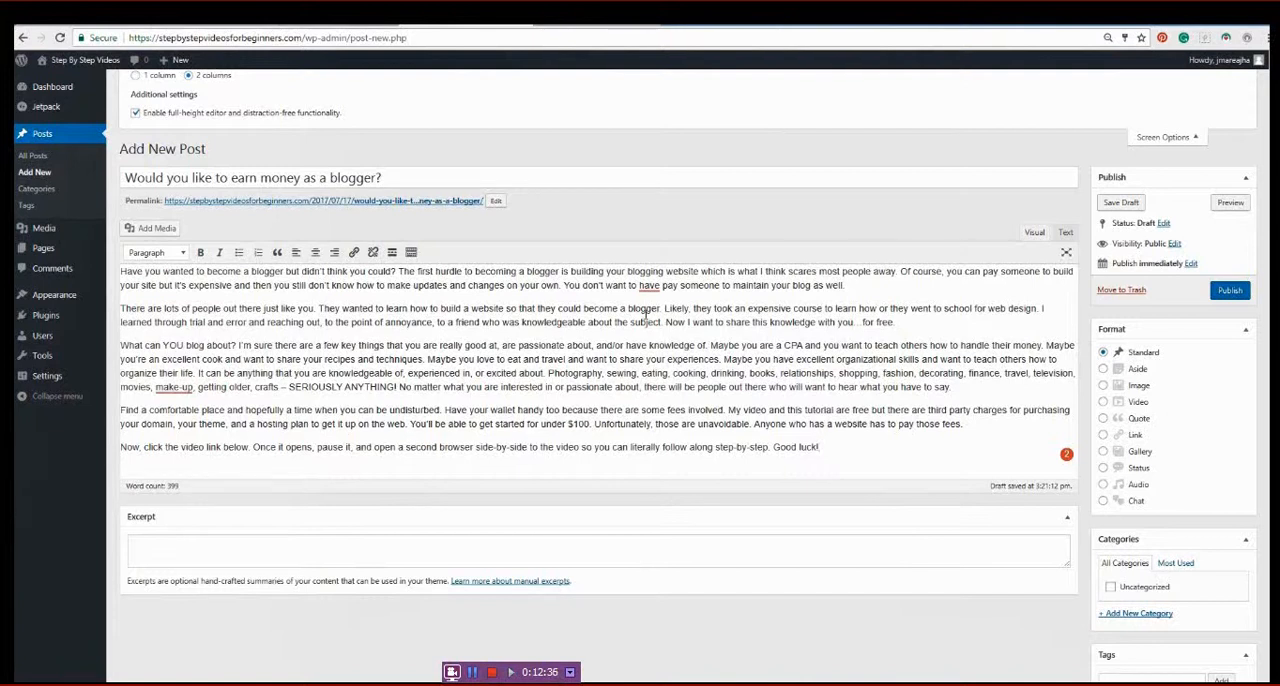
pyautogui.moveTo(846, 285); pyautogui.dragTo(122, 272)
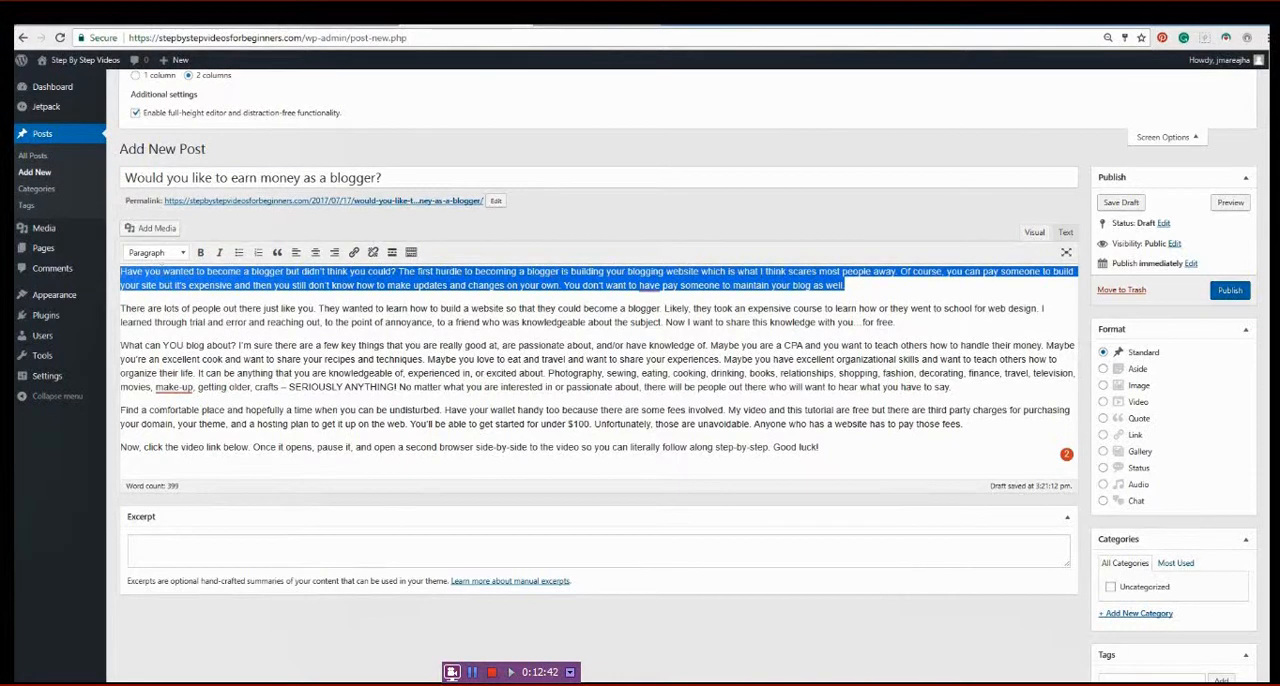
pyautogui.rightClick(165, 275)
pyautogui.click(192, 302)
pyautogui.click(178, 550)
pyautogui.rightClick(177, 548)
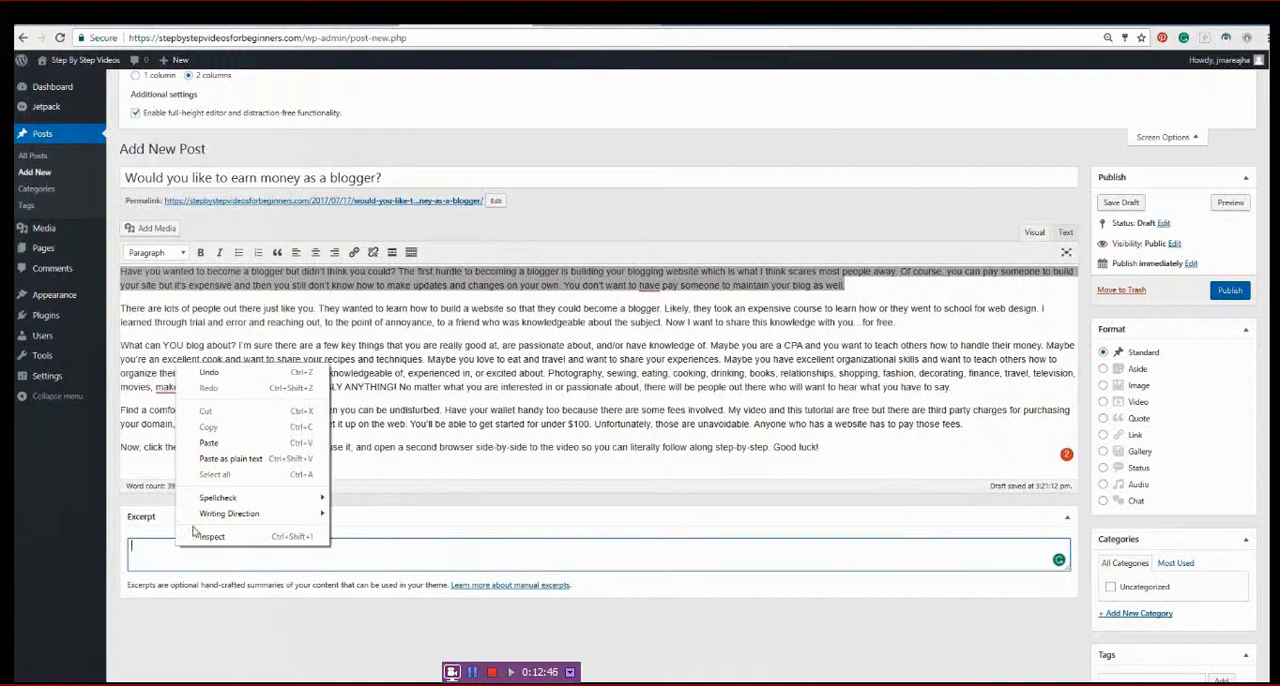
pyautogui.click(208, 443)
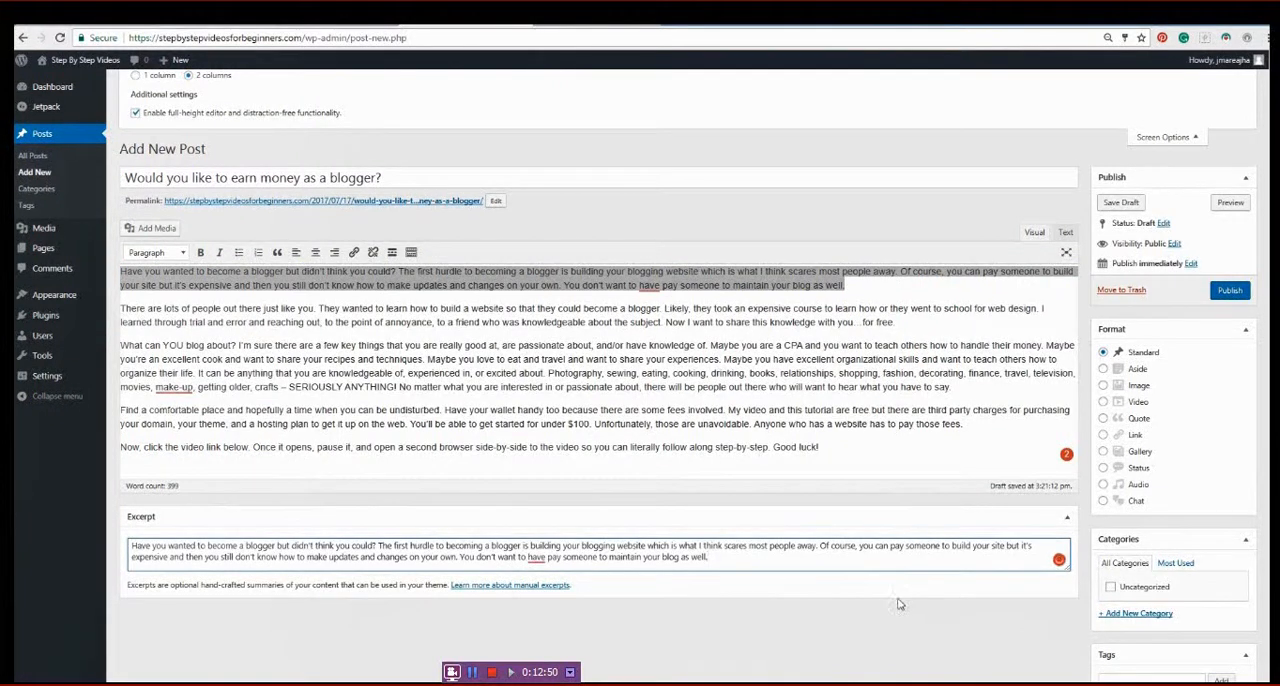
# - Add the post tags Blogging, Earning Extra Money, Earn an income, Supplement your income, Website Building and How to build a website
pyautogui.scroll(-2, 886, 556)
pyautogui.scroll(-1, 886, 556)
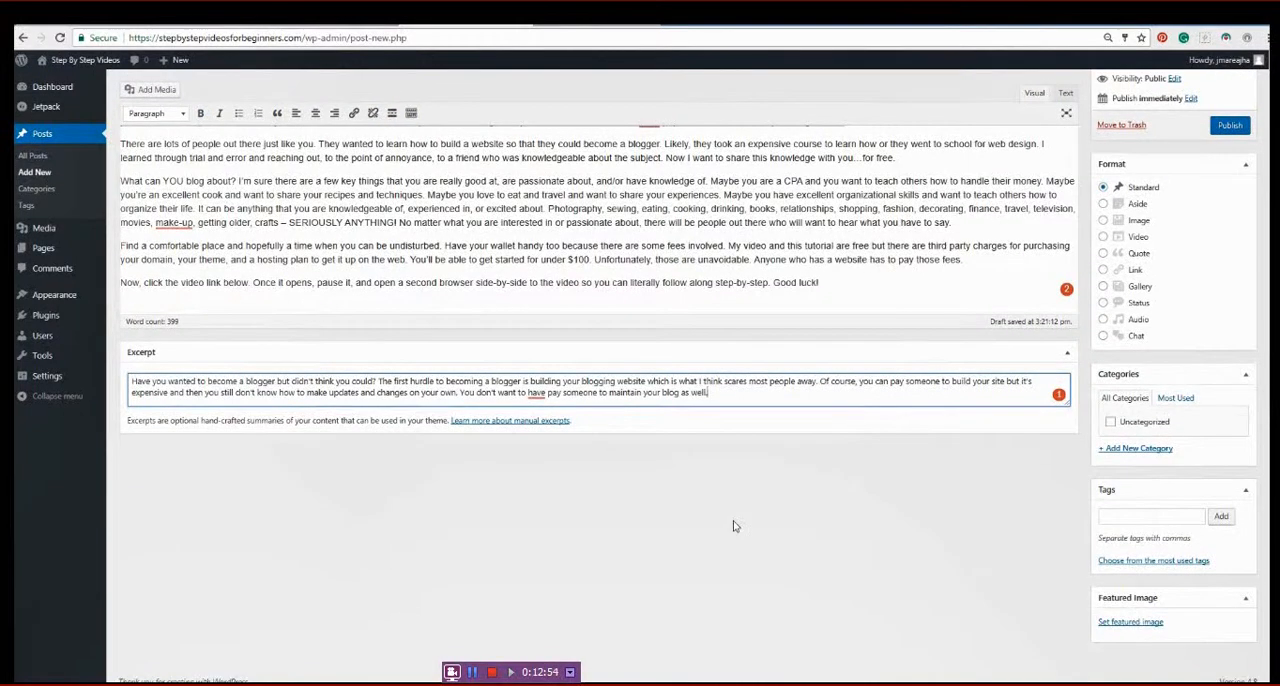
pyautogui.scroll(2, 914, 656)
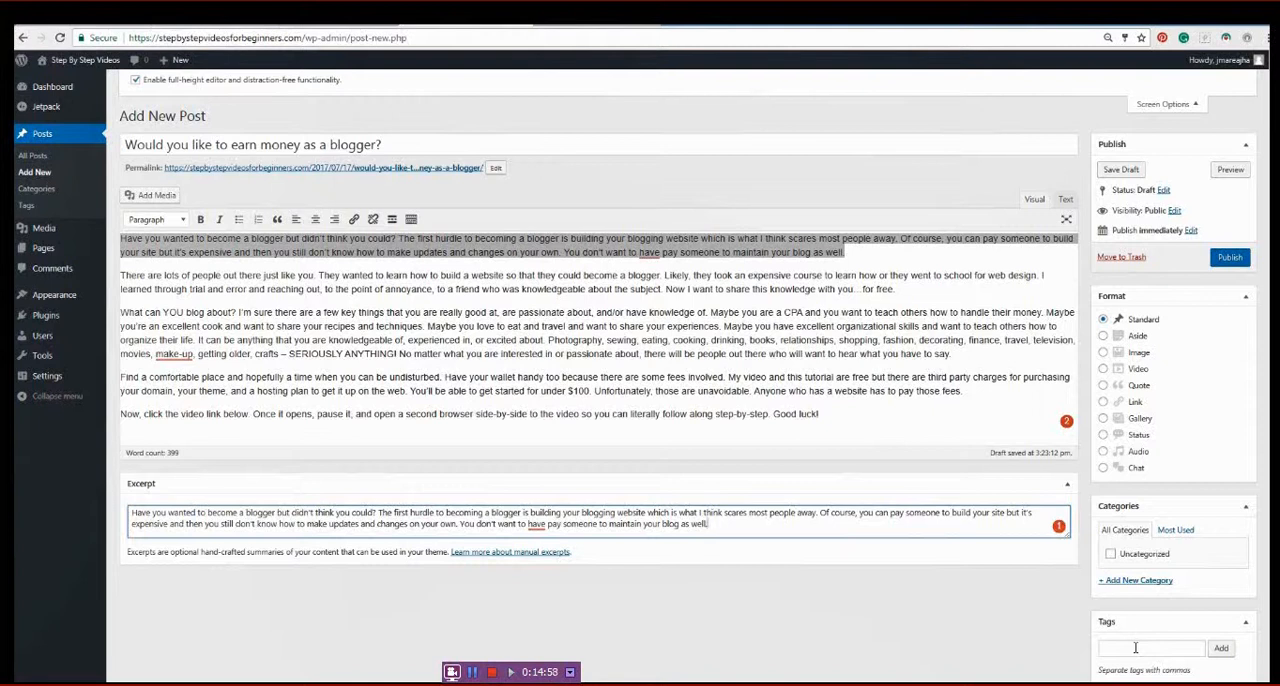
pyautogui.scroll(1, 826, 305)
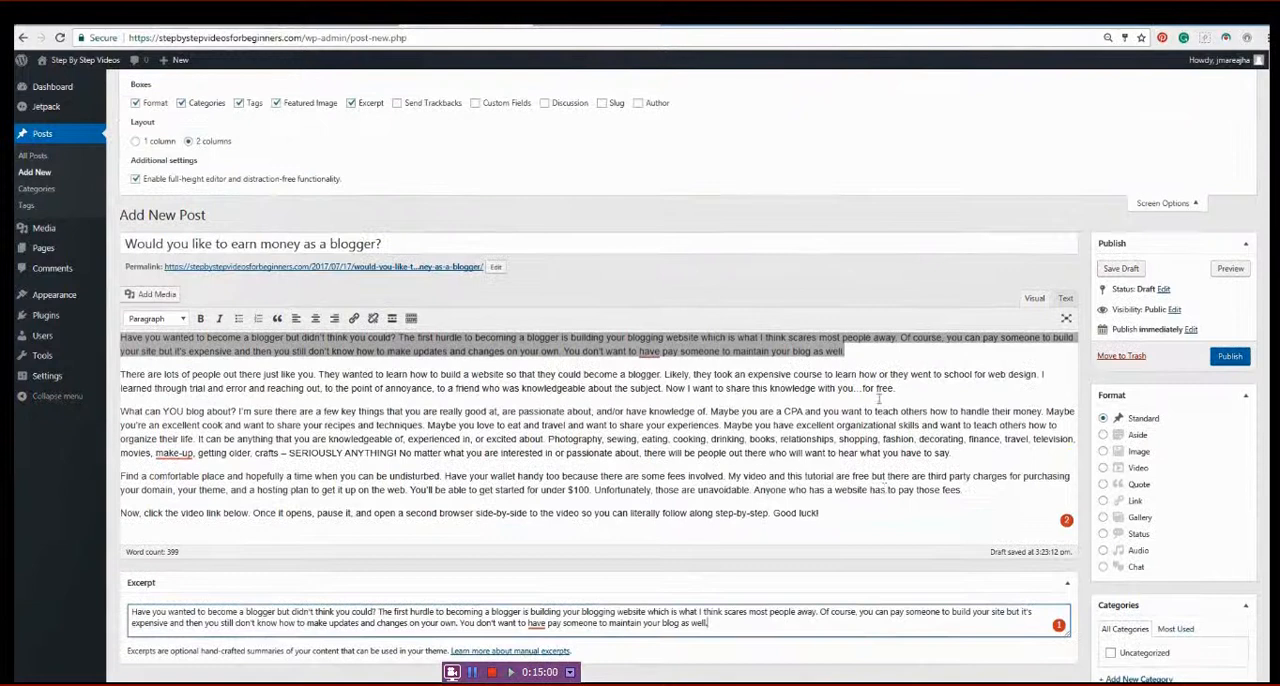
pyautogui.scroll(-2, 897, 480)
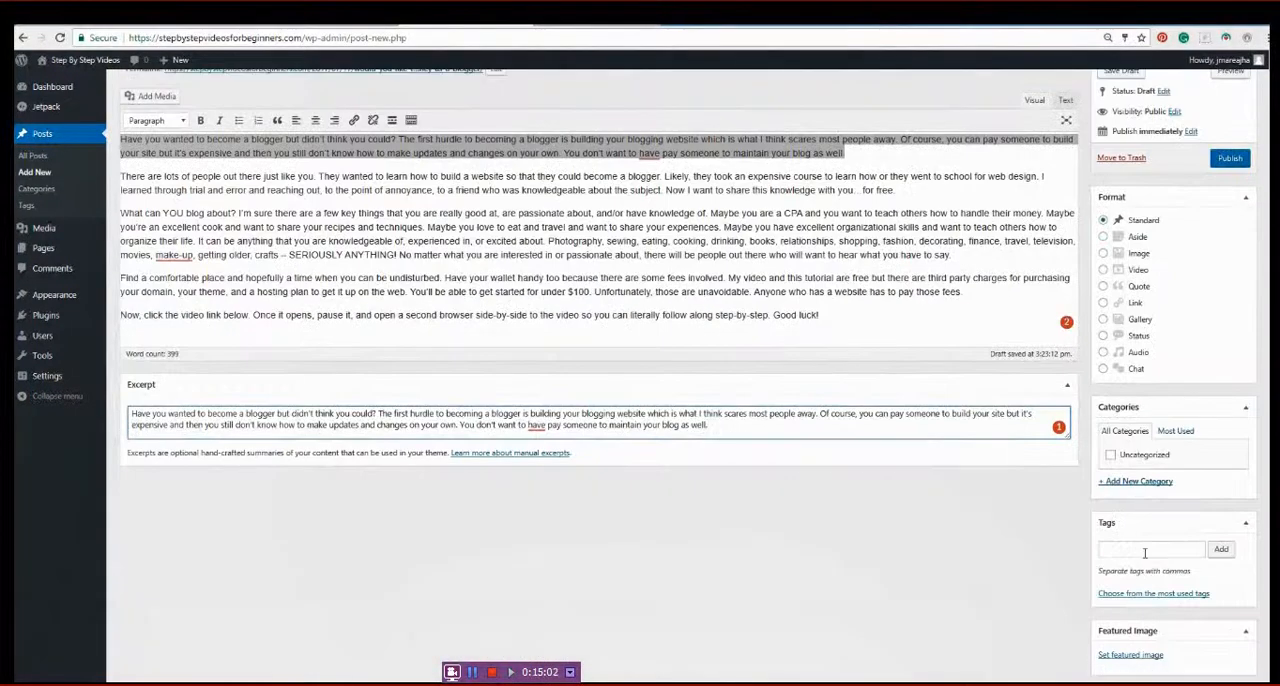
pyautogui.click(1146, 553)
pyautogui.write('Blogging')
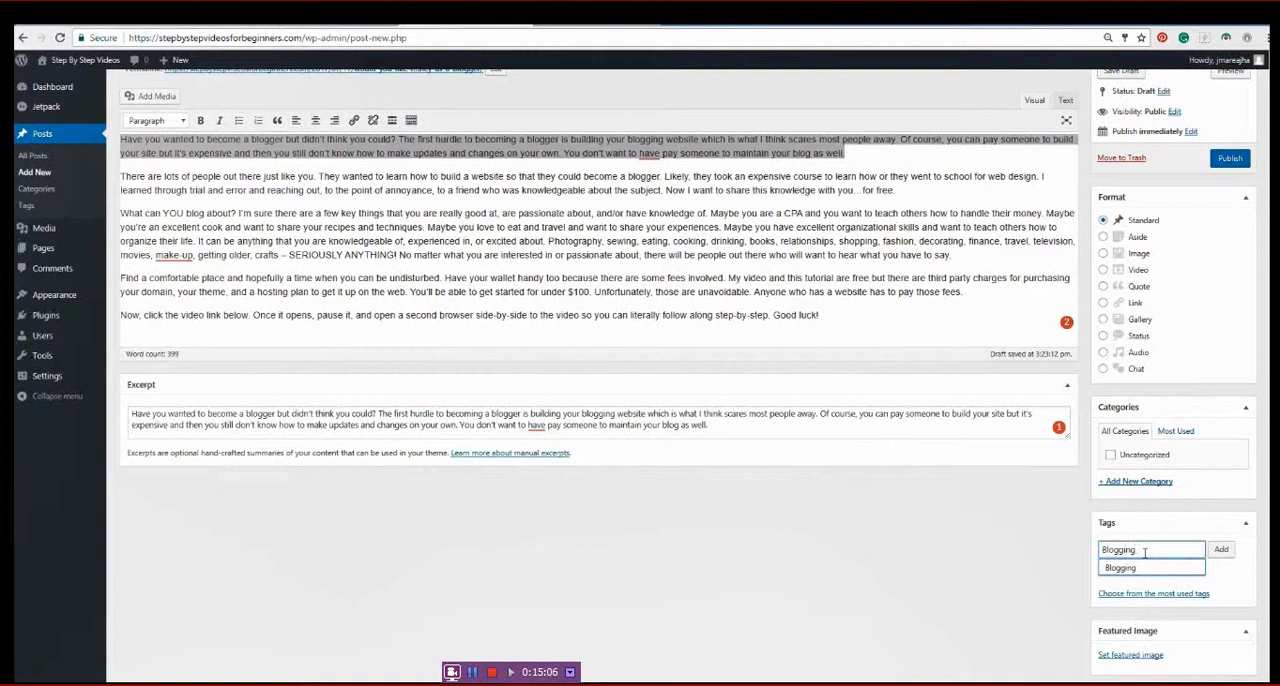
pyautogui.write(',')
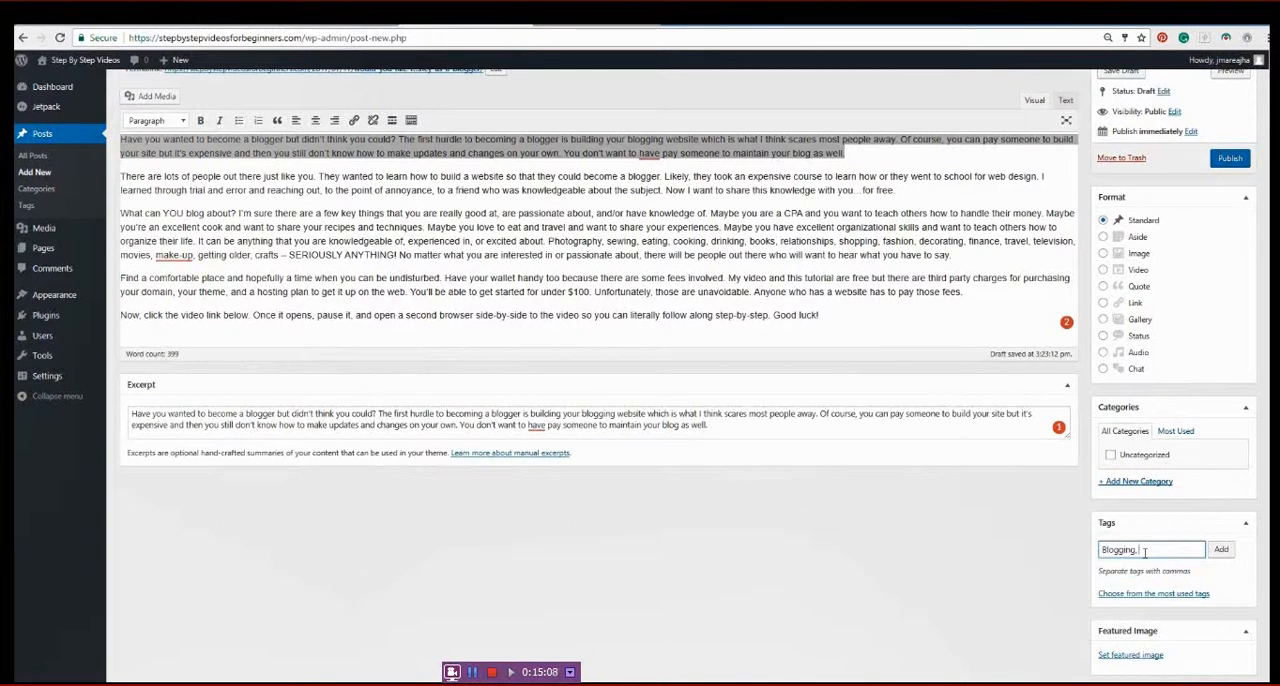
pyautogui.write(' Earning Extra Mone')
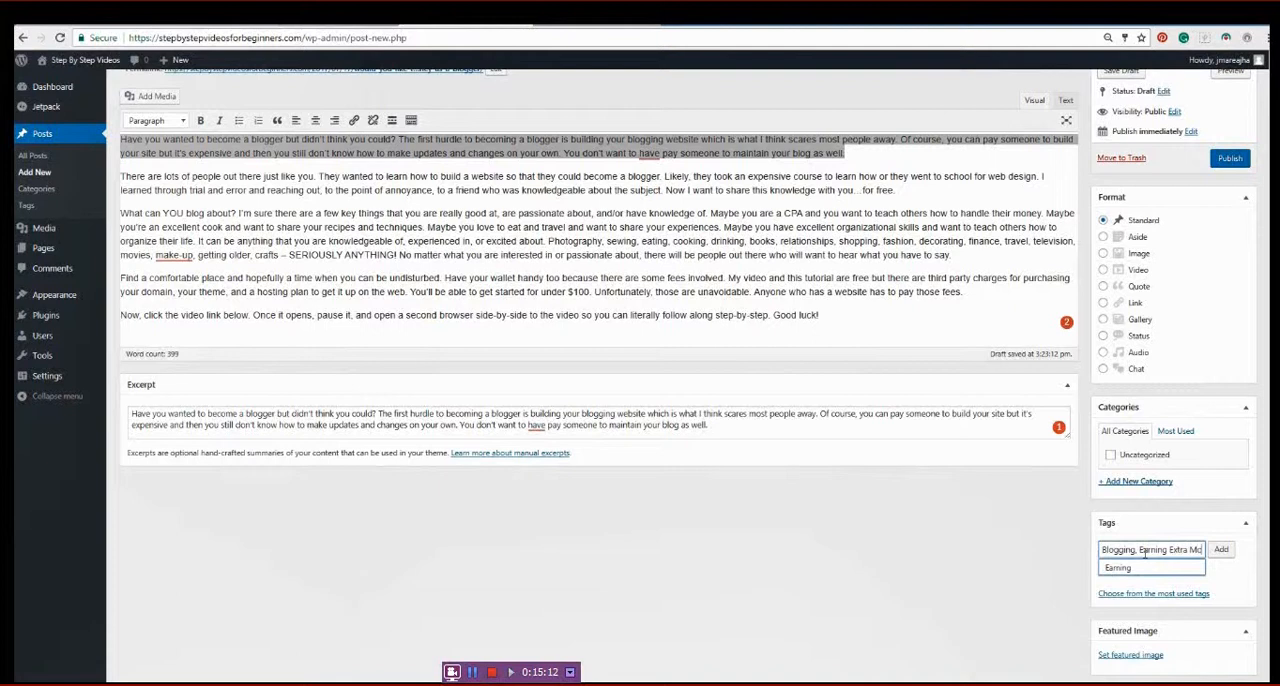
pyautogui.press('BackSpace')
pyautogui.press('BackSpace')
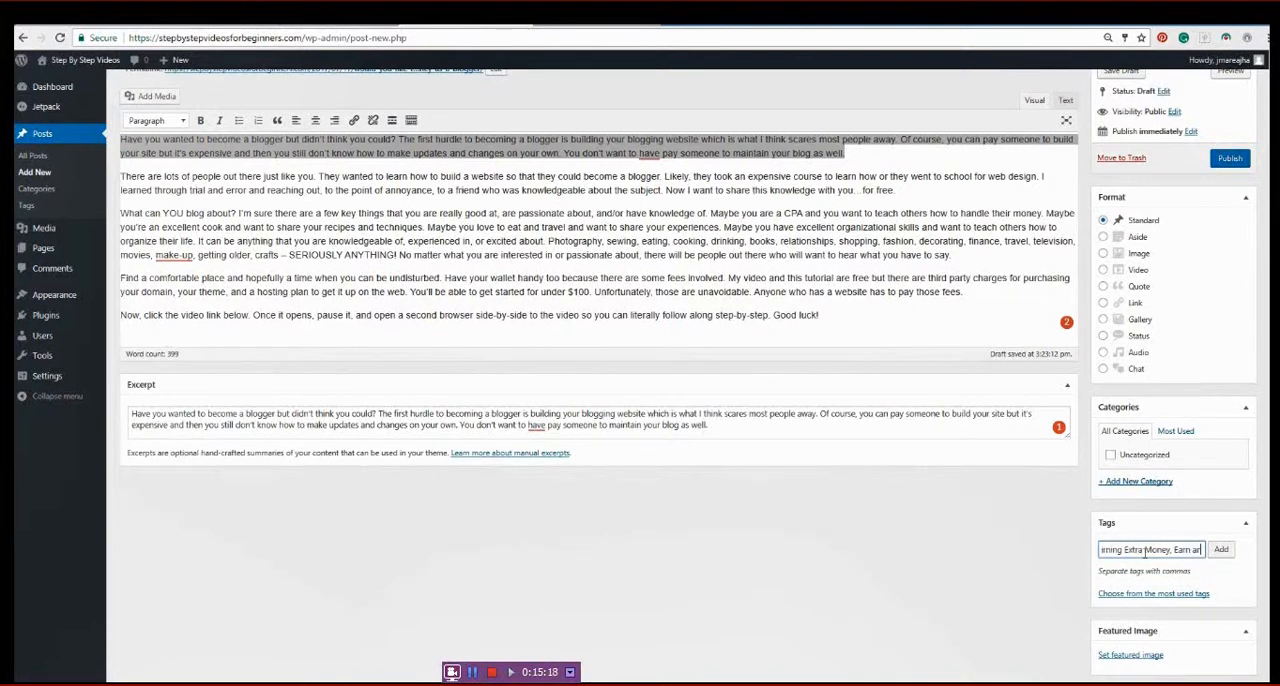
pyautogui.write('me')
pyautogui.write(', Website')
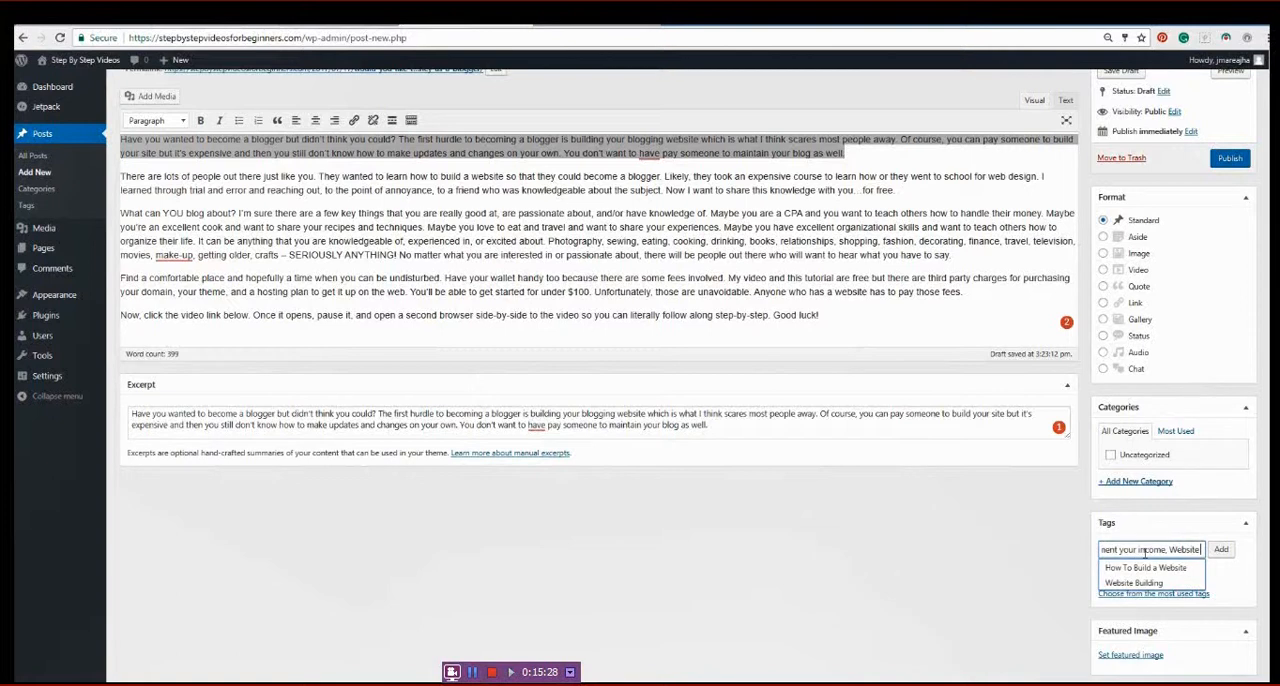
pyautogui.write(' Building')
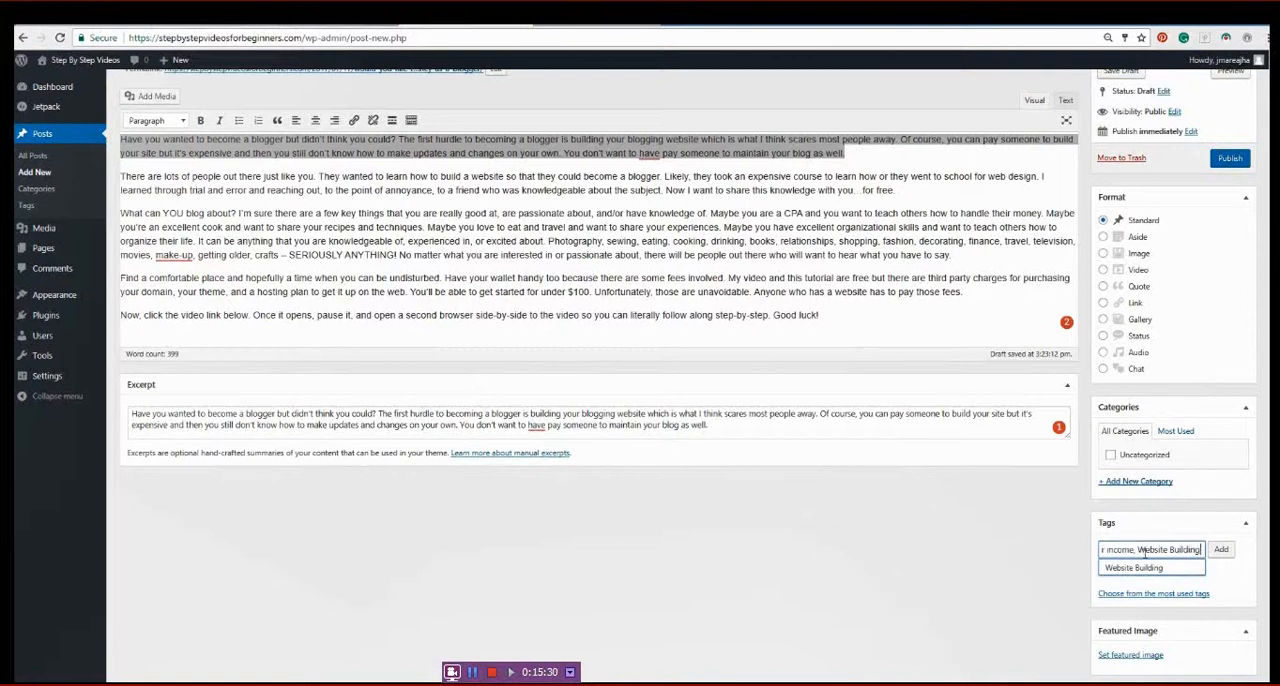
pyautogui.write(', How to build a website')
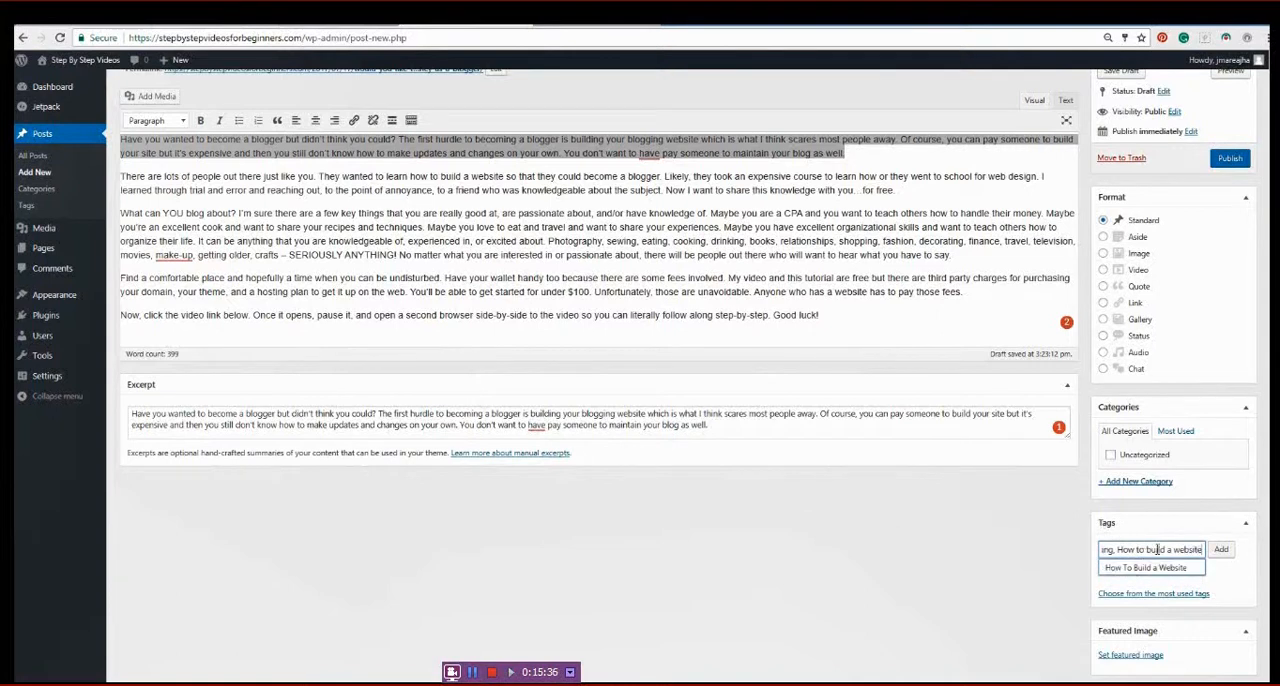
pyautogui.click(1221, 552)
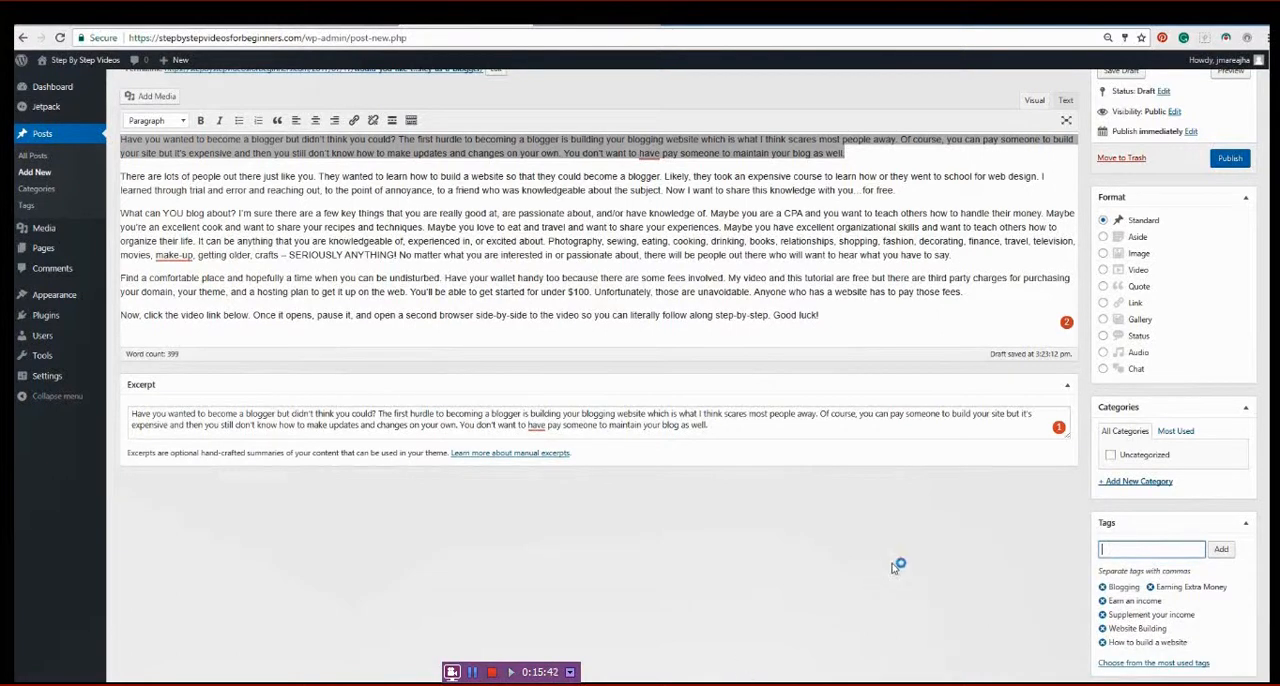
# - Upload the "computer coffee" picture from the documents folder and set it as the post's featured image
pyautogui.scroll(-2, 960, 491)
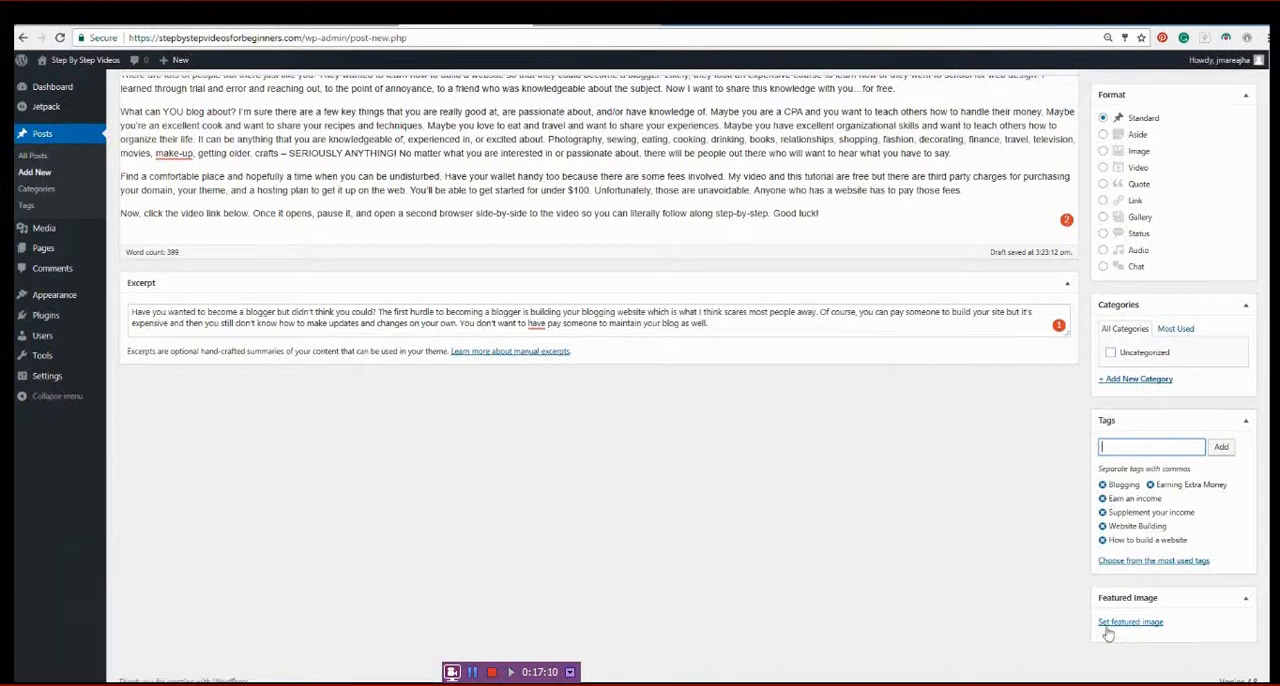
pyautogui.click(1125, 622)
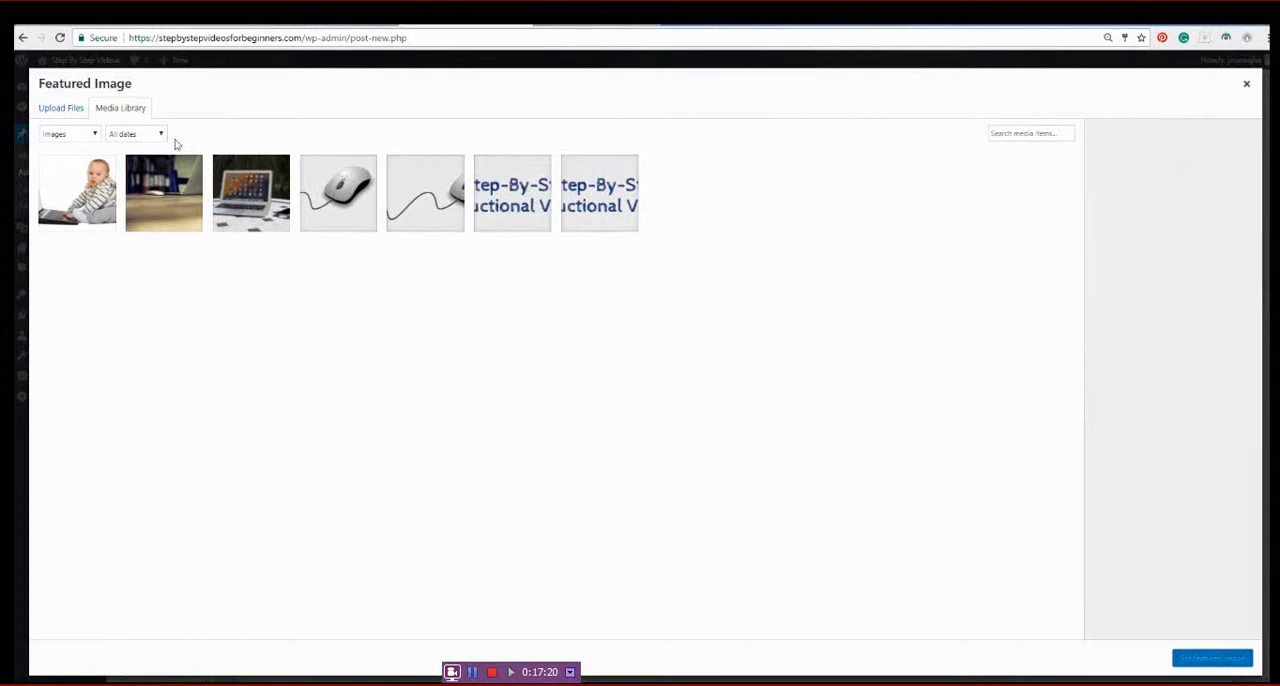
pyautogui.click(64, 113)
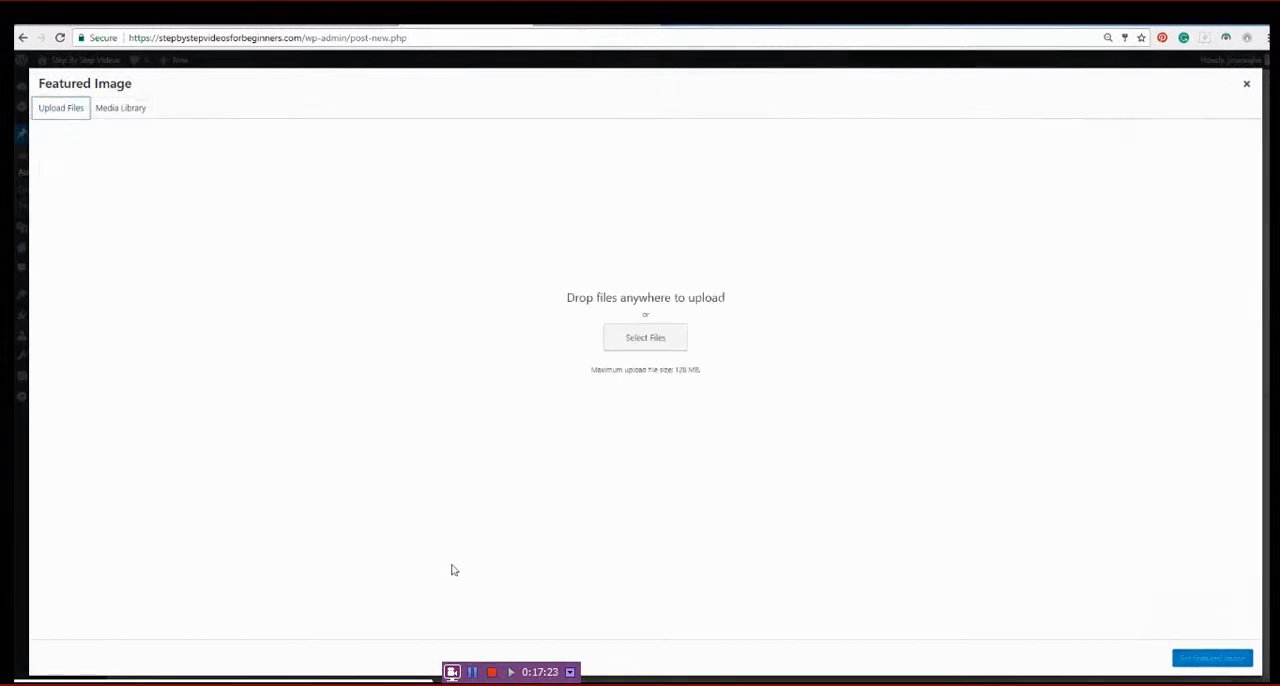
pyautogui.click(648, 338)
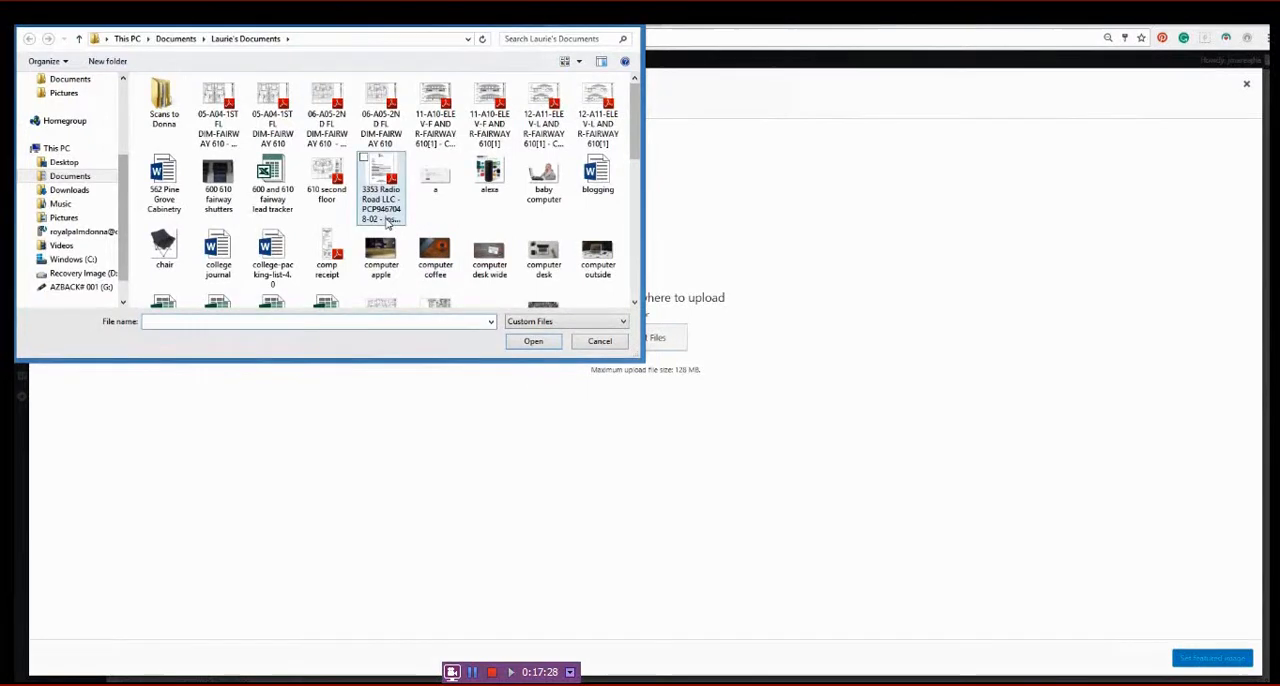
pyautogui.click(507, 190)
pyautogui.scroll(-5, 517, 225)
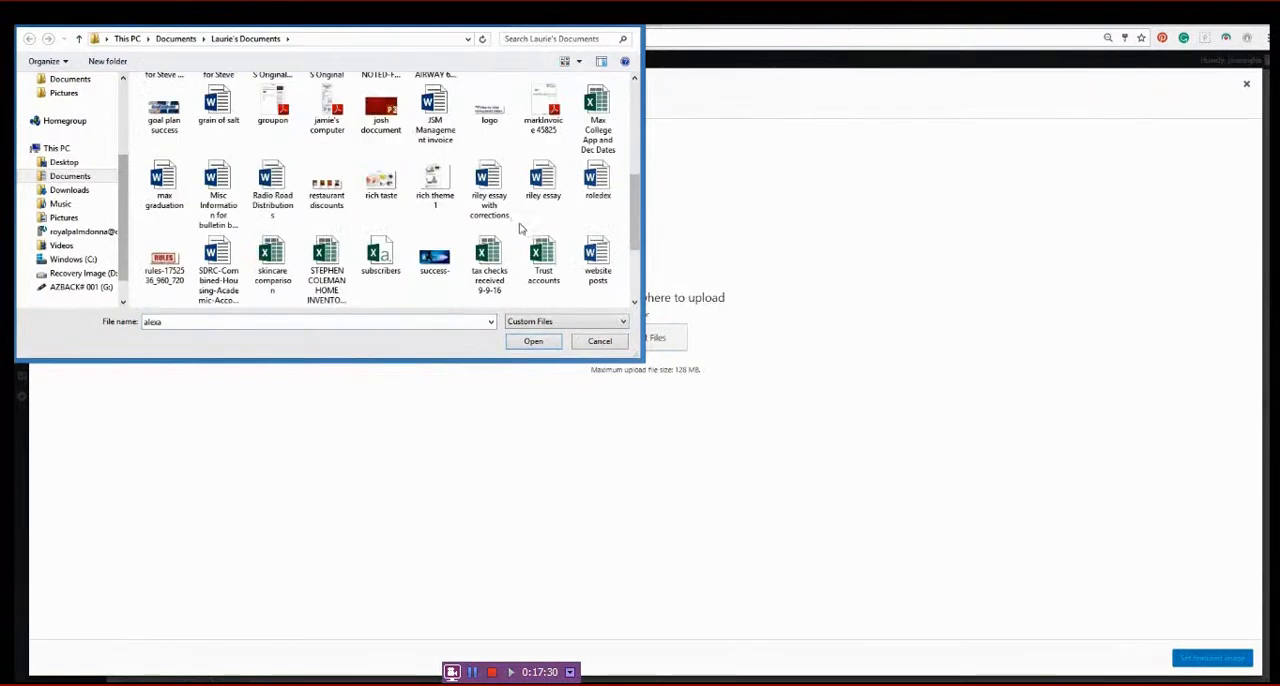
pyautogui.scroll(3, 517, 225)
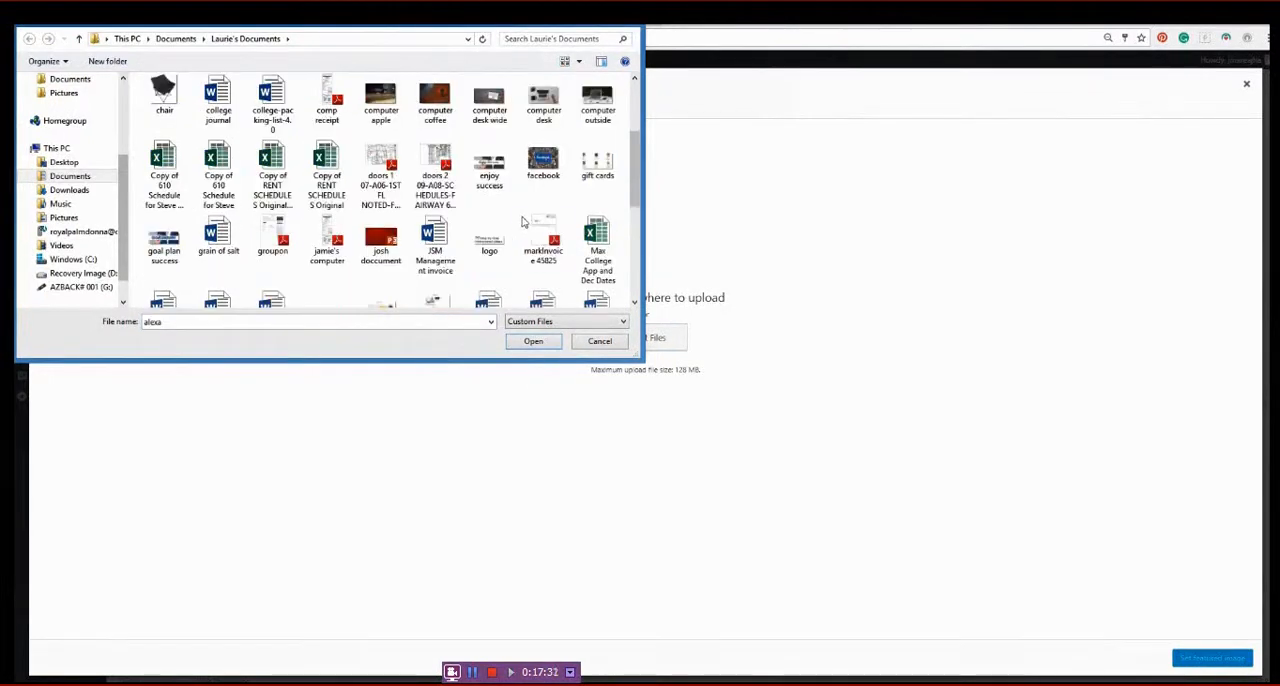
pyautogui.click(431, 97)
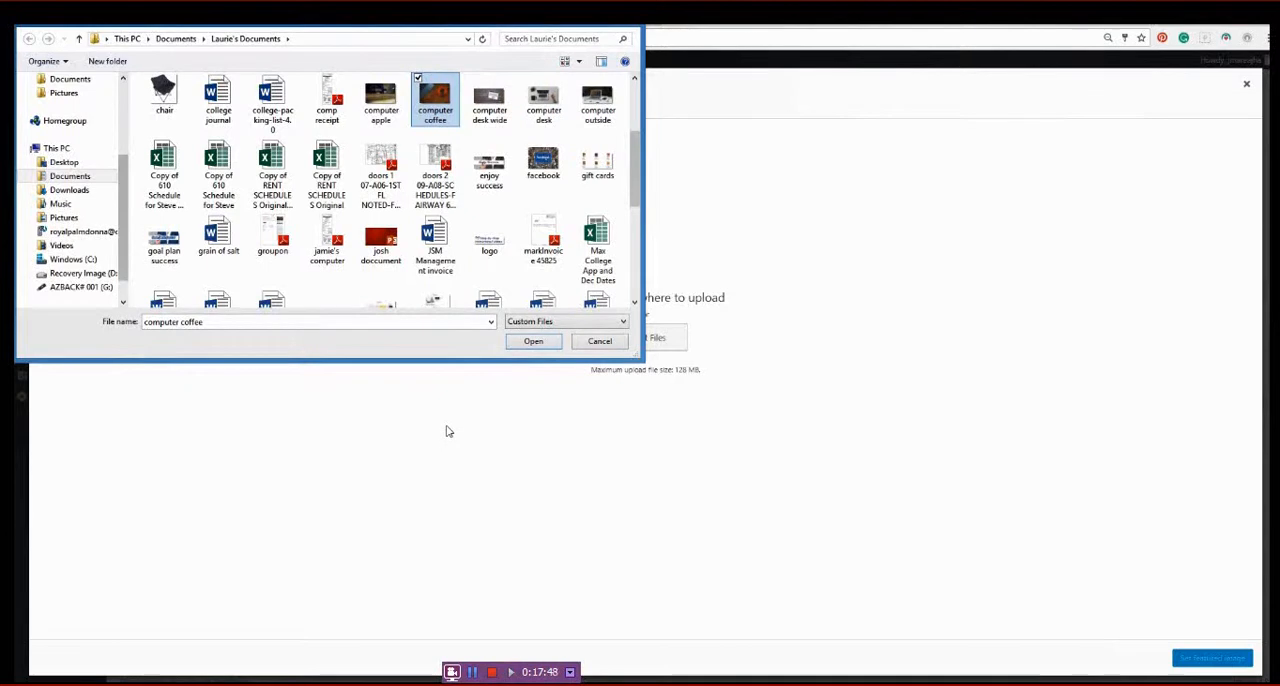
pyautogui.click(546, 349)
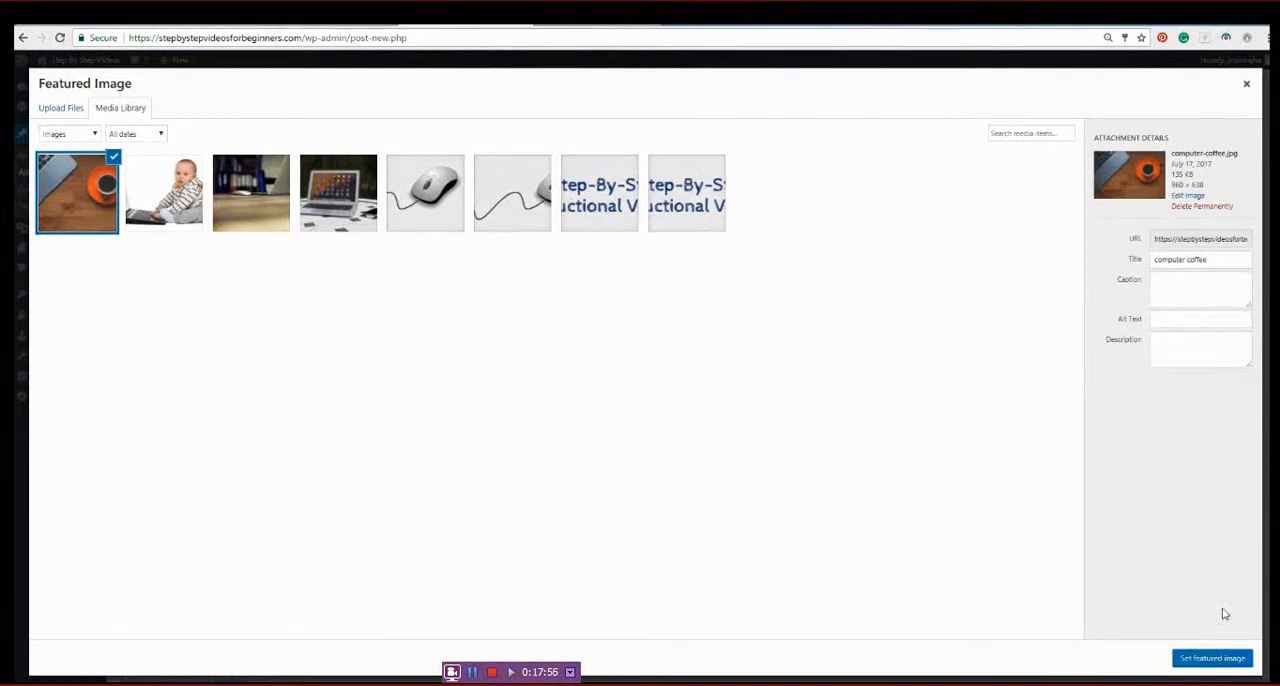
pyautogui.click(1212, 658)
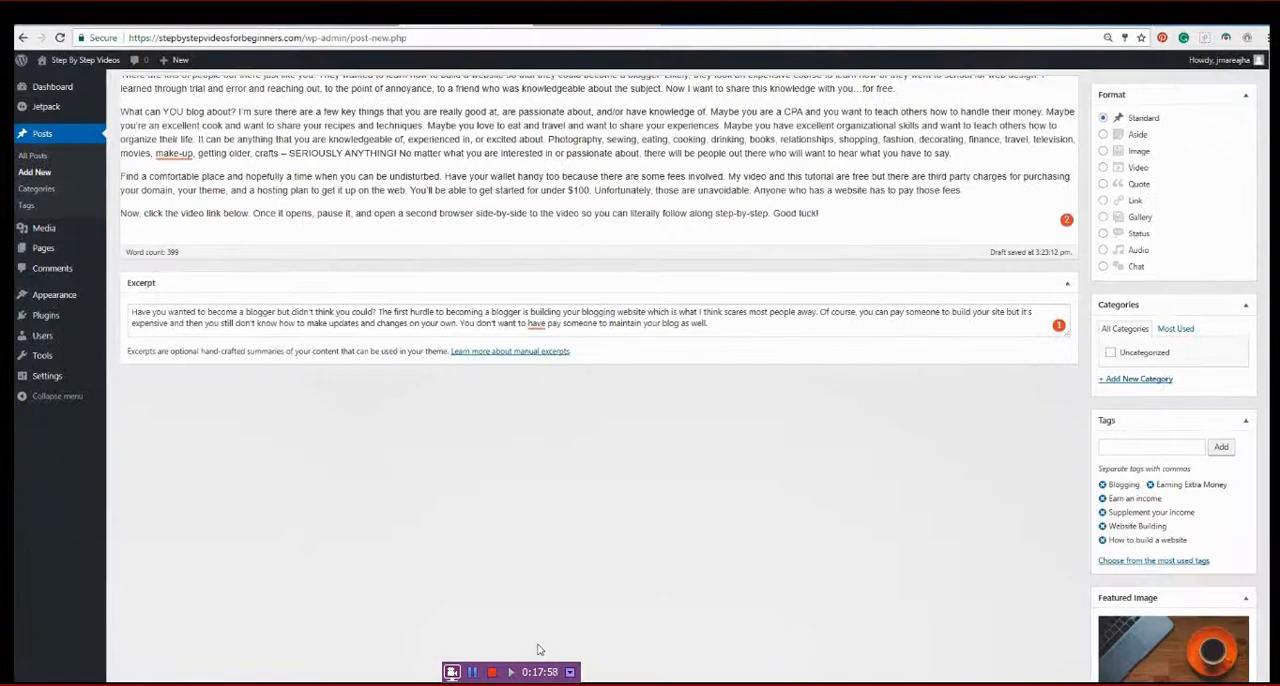
pyautogui.scroll(-2, 650, 530)
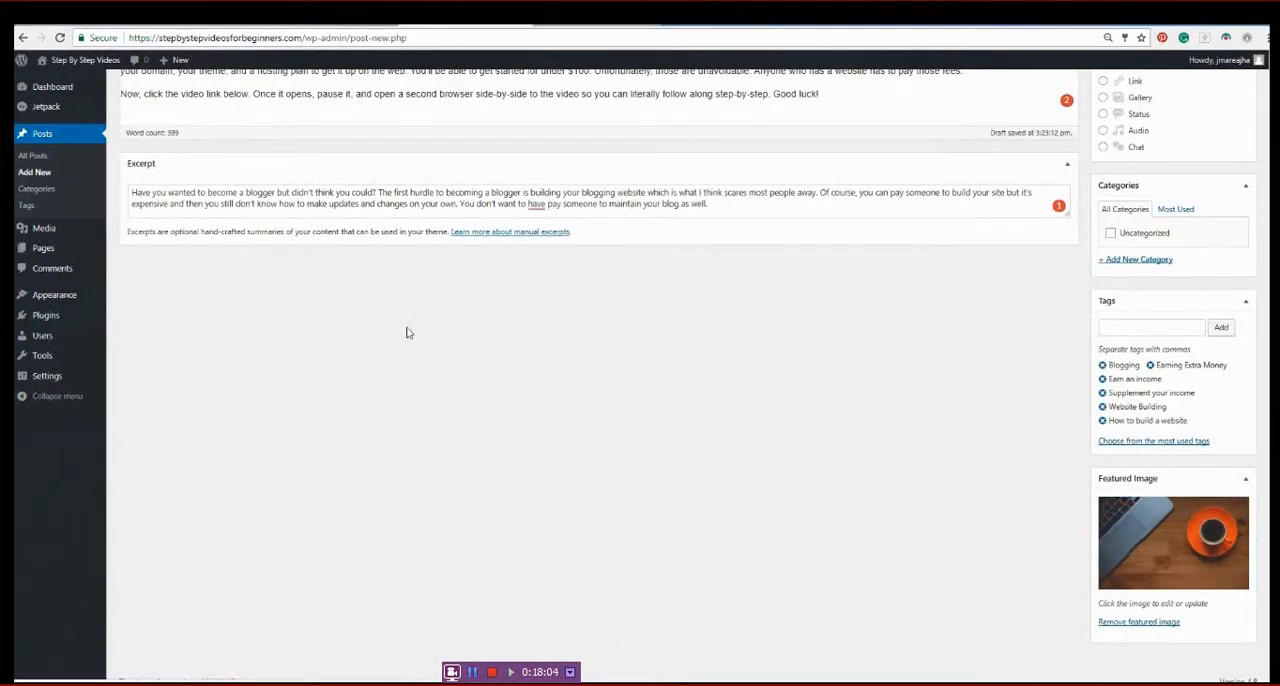
# - Preview the blogger post and examine its text, tags, comment area and related posts
pyautogui.scroll(5, 757, 598)
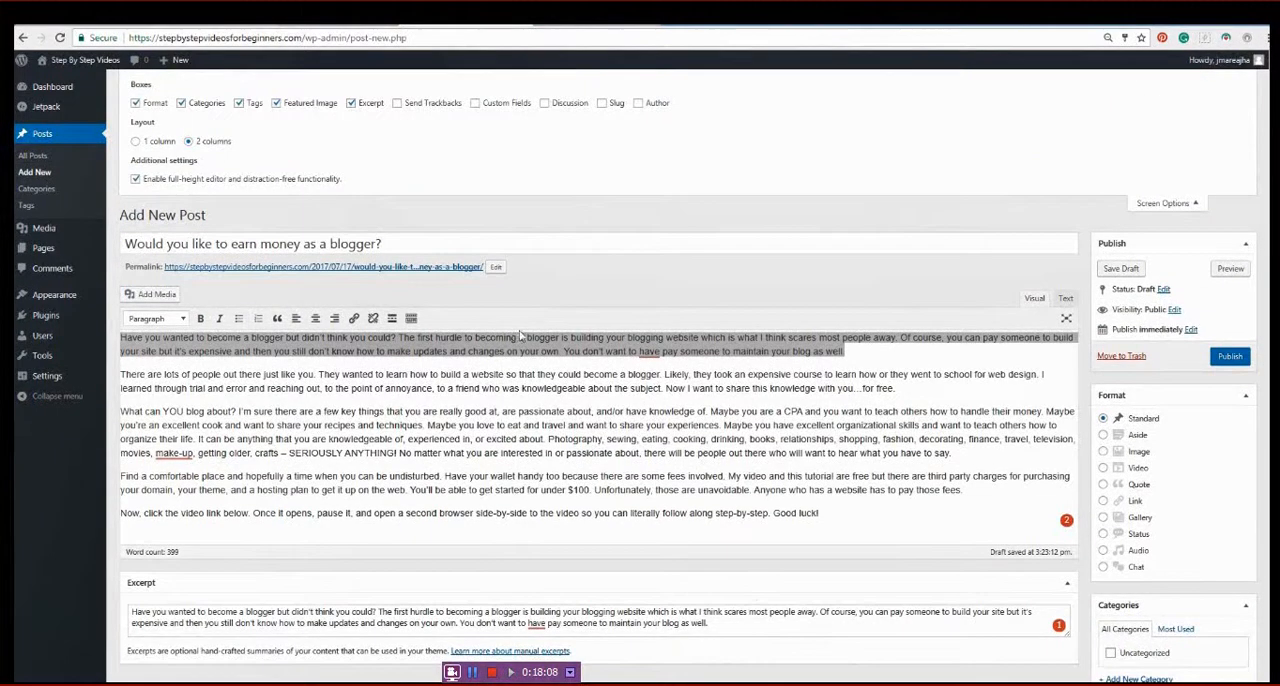
pyautogui.click(1230, 268)
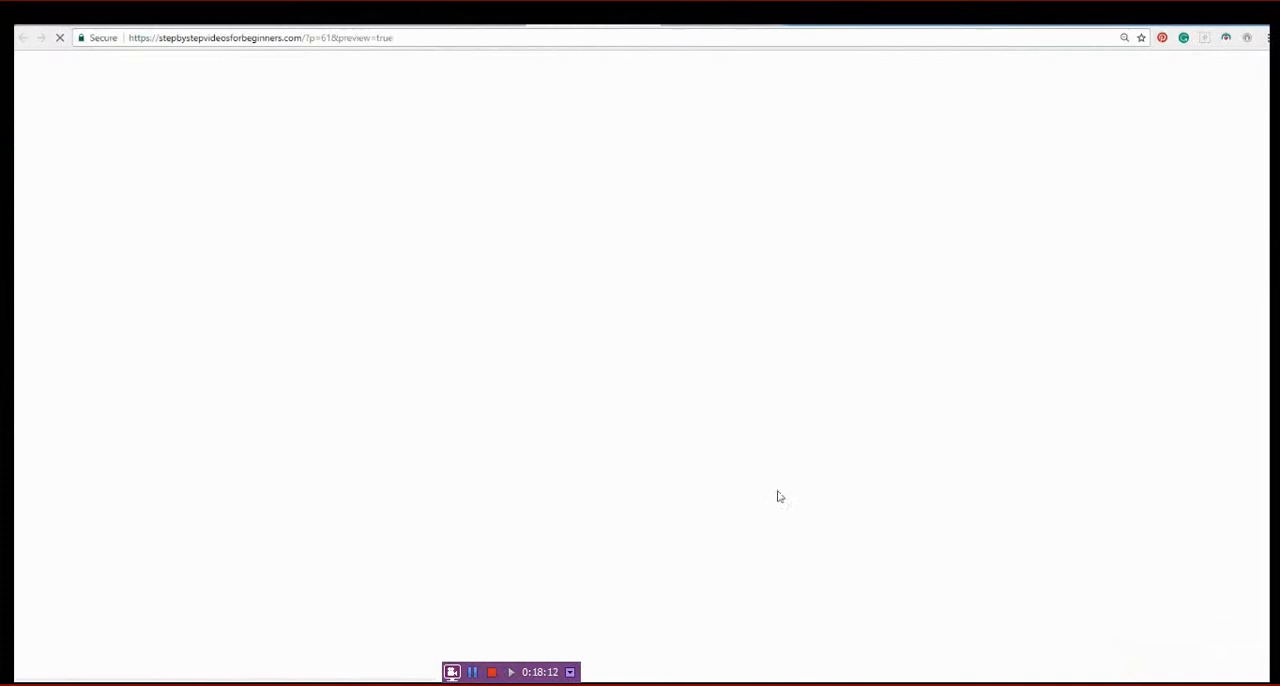
pyautogui.scroll(-2, 849, 456)
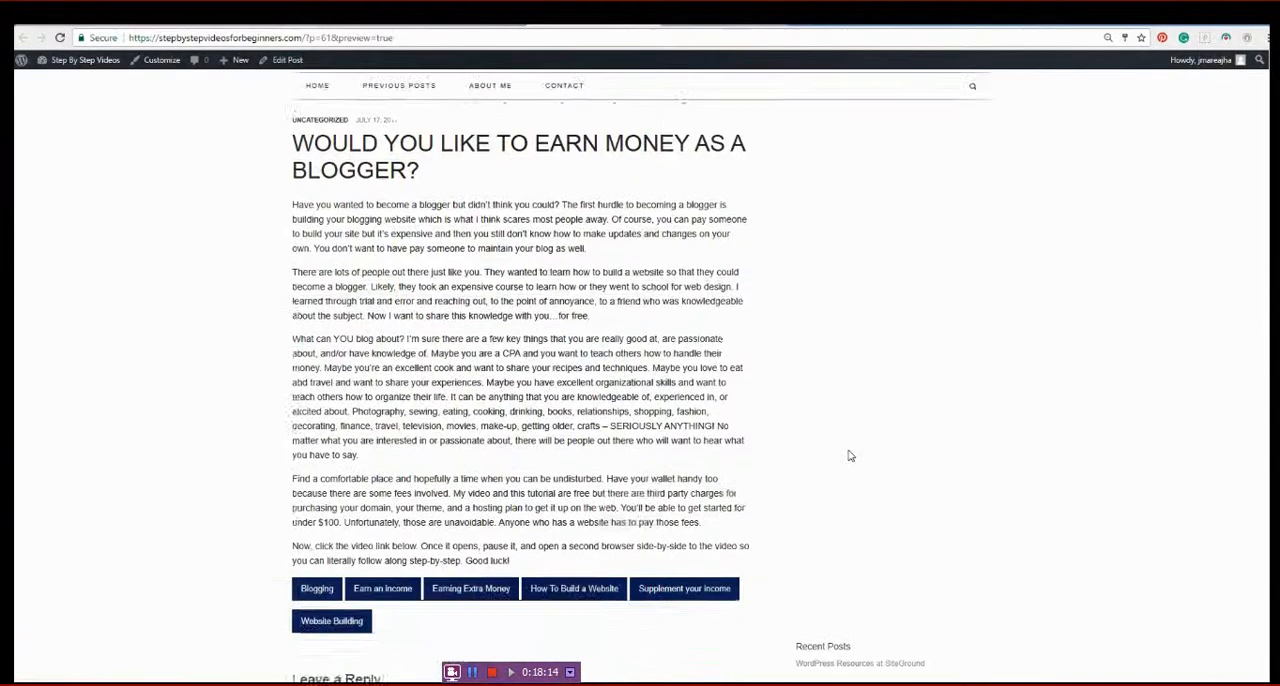
pyautogui.scroll(-3, 849, 456)
pyautogui.scroll(-1, 849, 456)
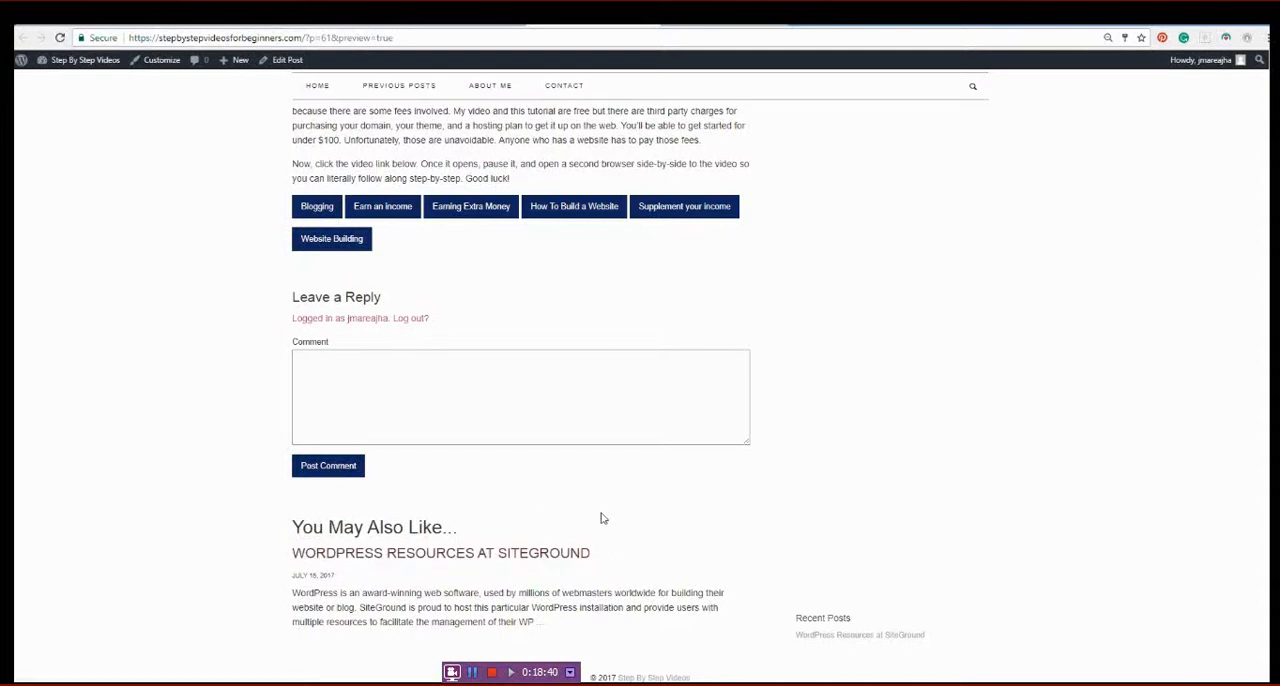
pyautogui.scroll(3, 121, 465)
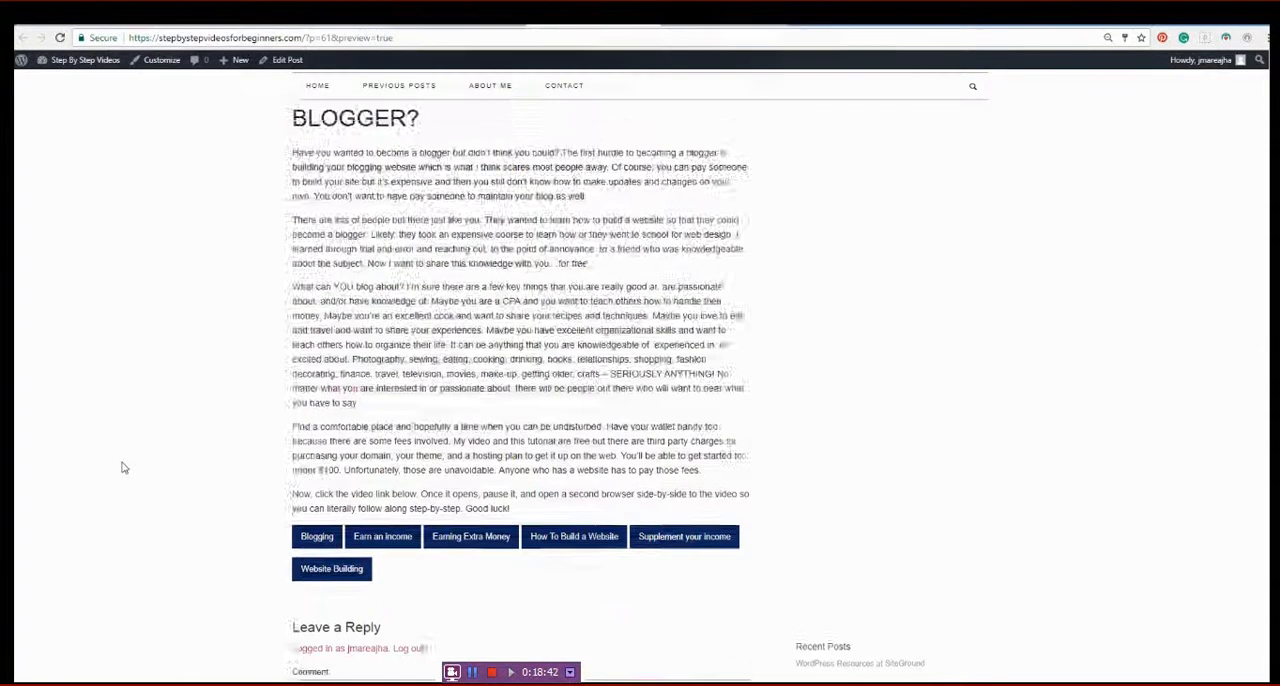
pyautogui.scroll(-3, 123, 467)
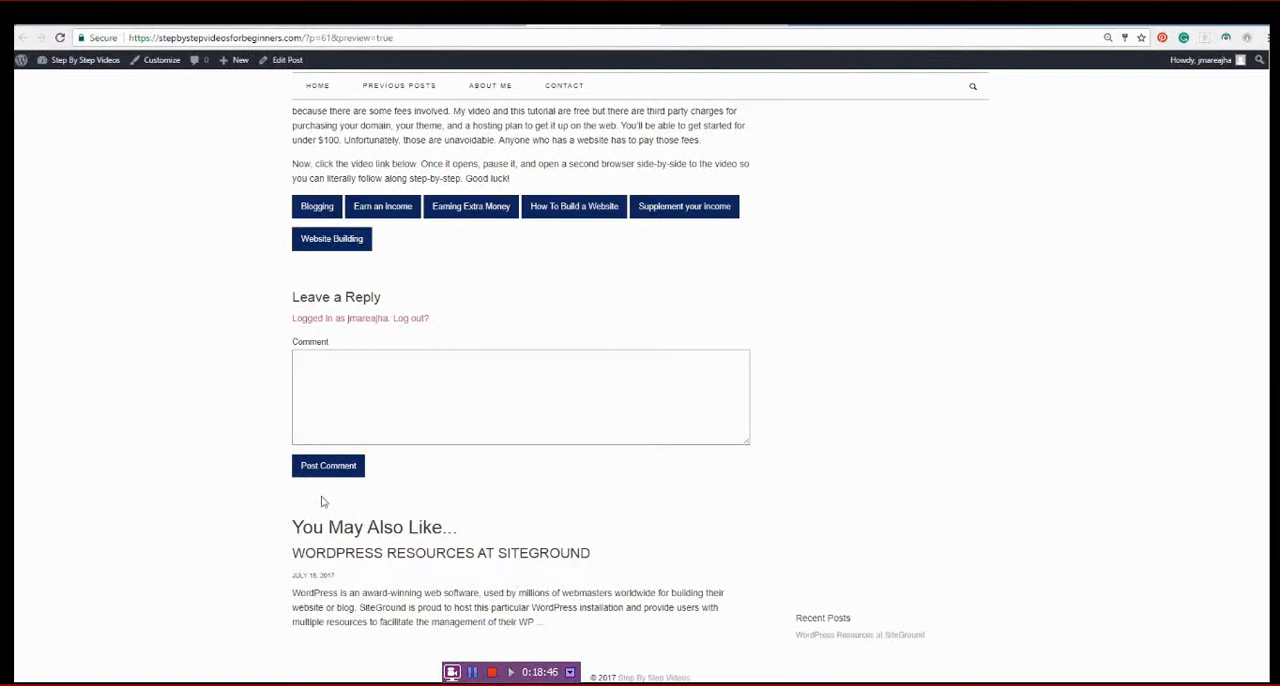
pyautogui.scroll(3, 239, 492)
pyautogui.scroll(2, 239, 492)
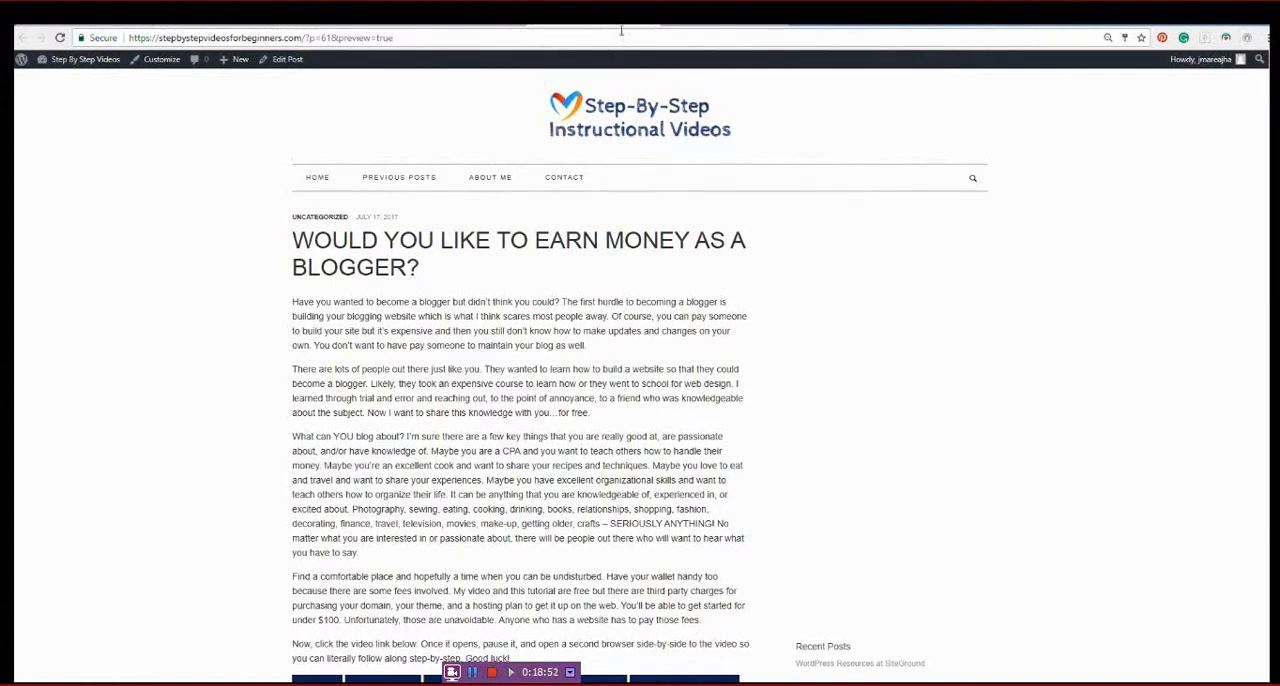
# - Return to editing the blogger post, publish it, and view it on the site's home page
pyautogui.click(282, 60)
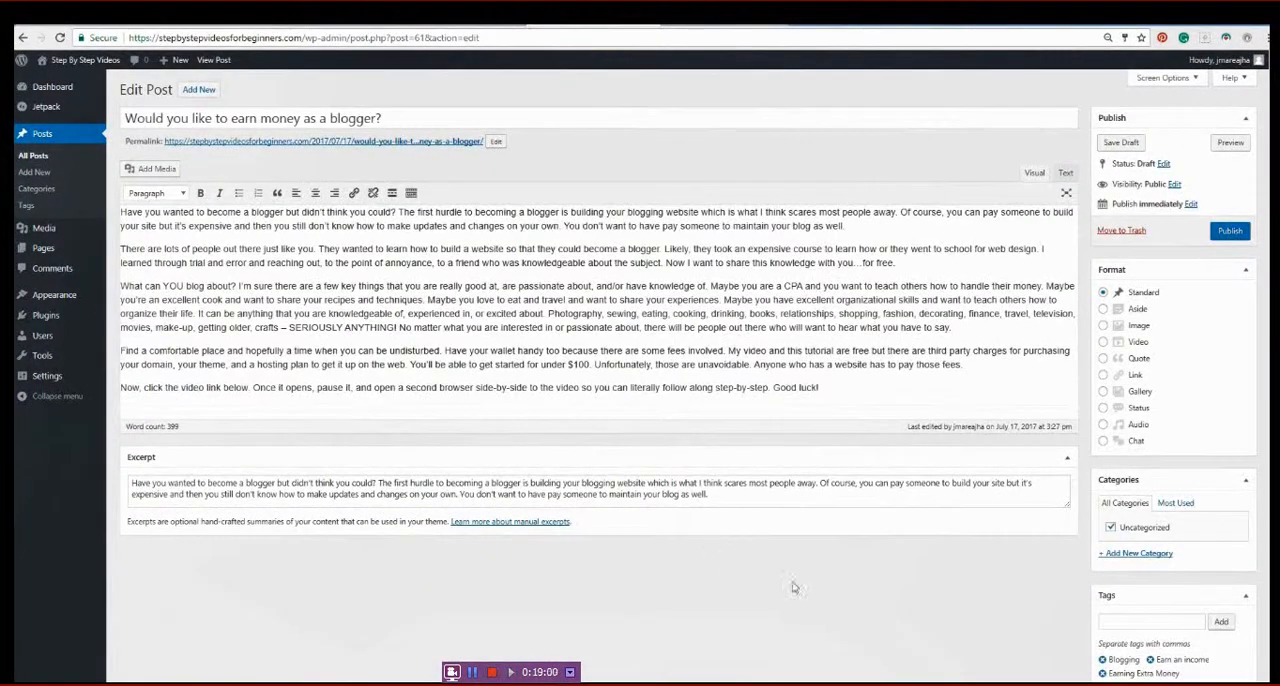
pyautogui.click(1232, 232)
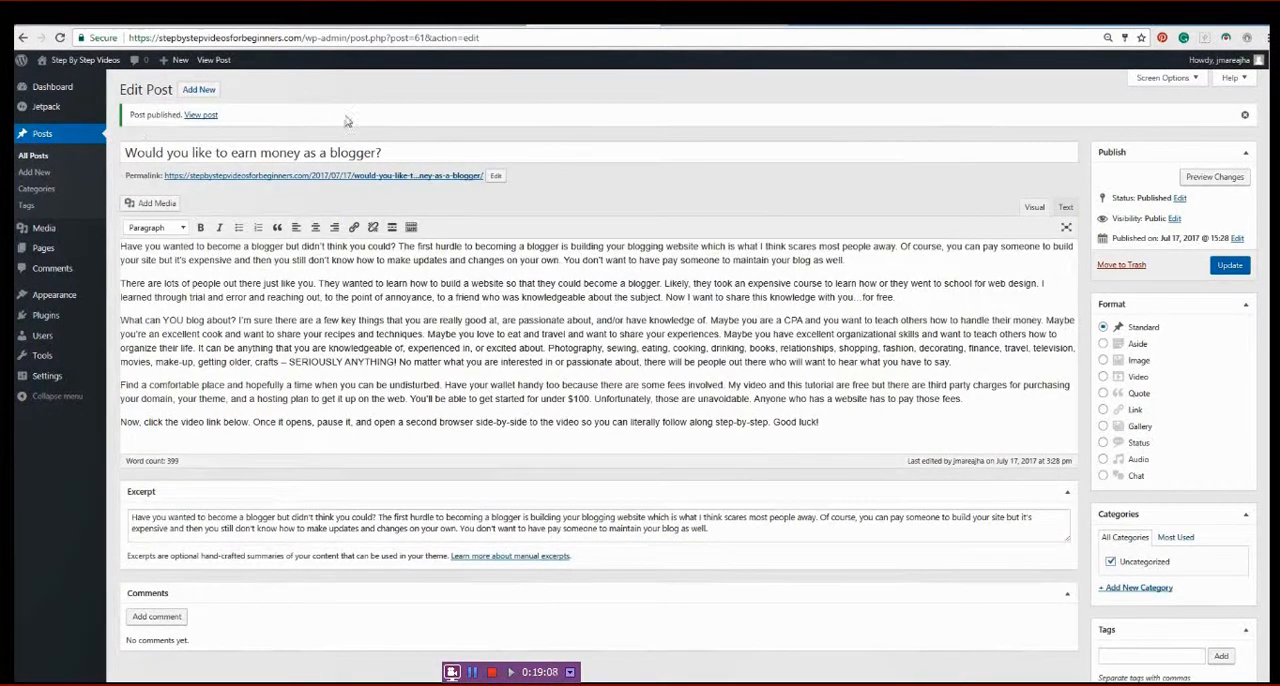
pyautogui.moveTo(80, 66)
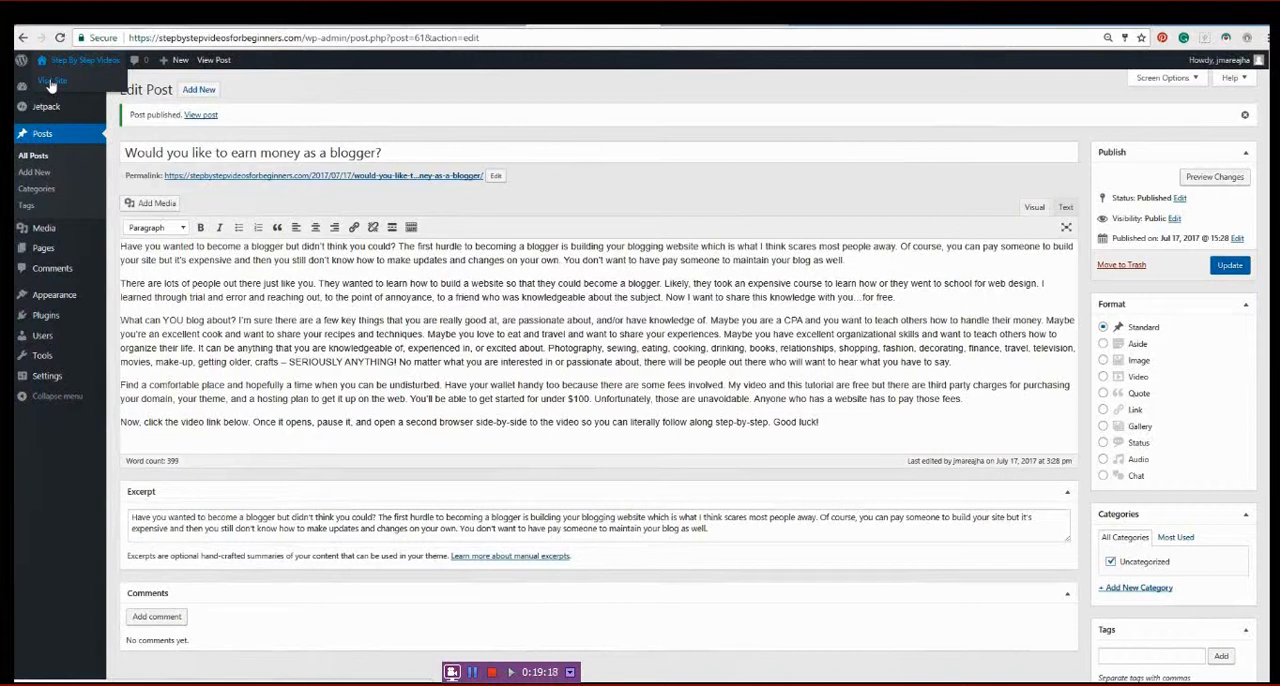
pyautogui.click(50, 84)
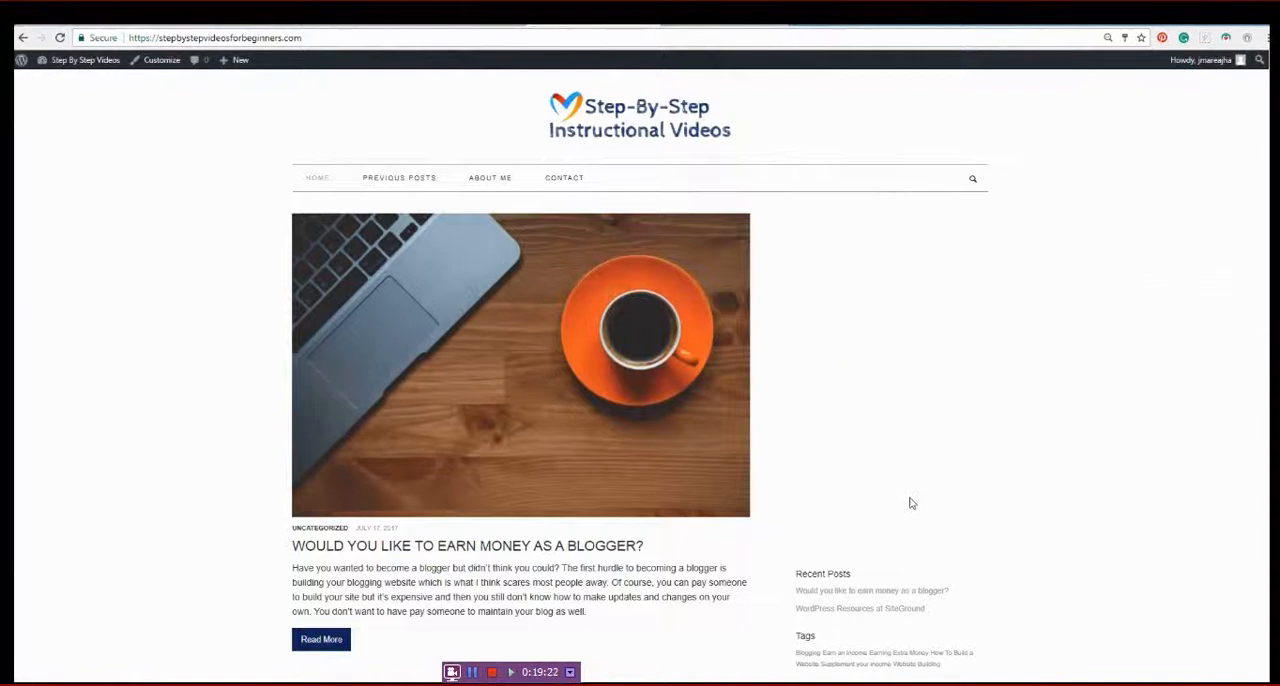
pyautogui.scroll(-1, 910, 503)
pyautogui.scroll(1, 1090, 603)
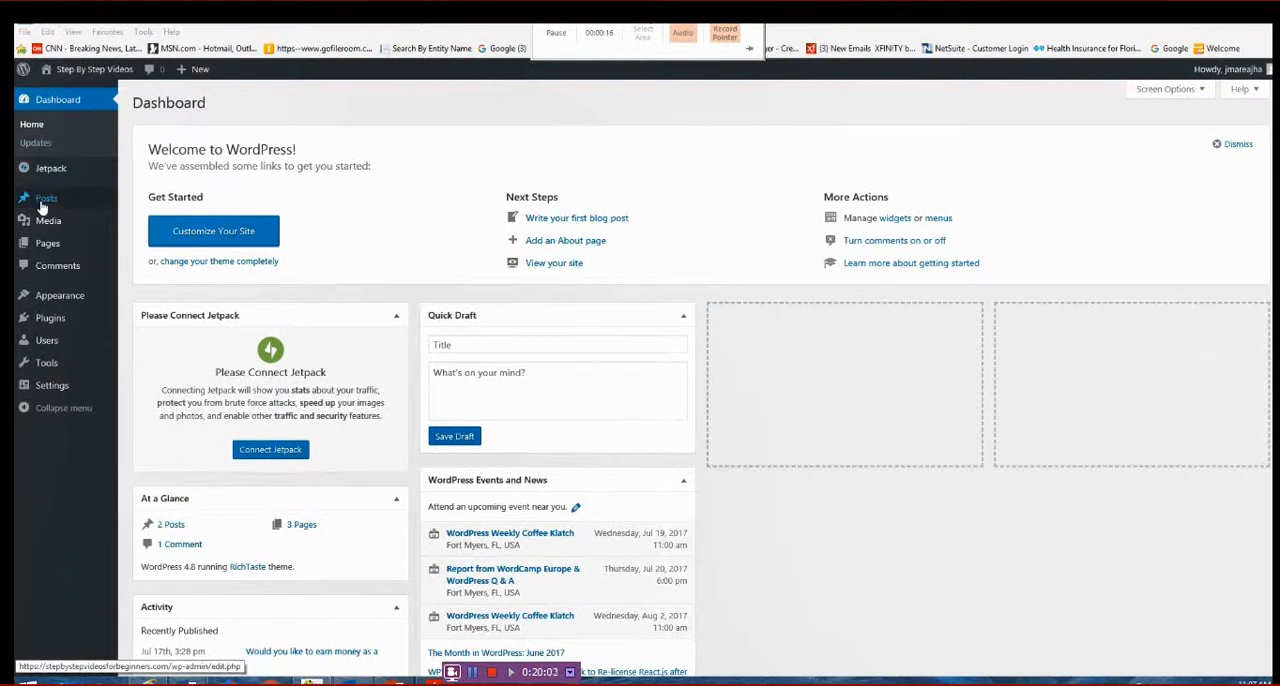
# - Start a new WordPress post, and switch to the Word document to copy all four paragraphs about blogging
pyautogui.moveTo(42, 206)
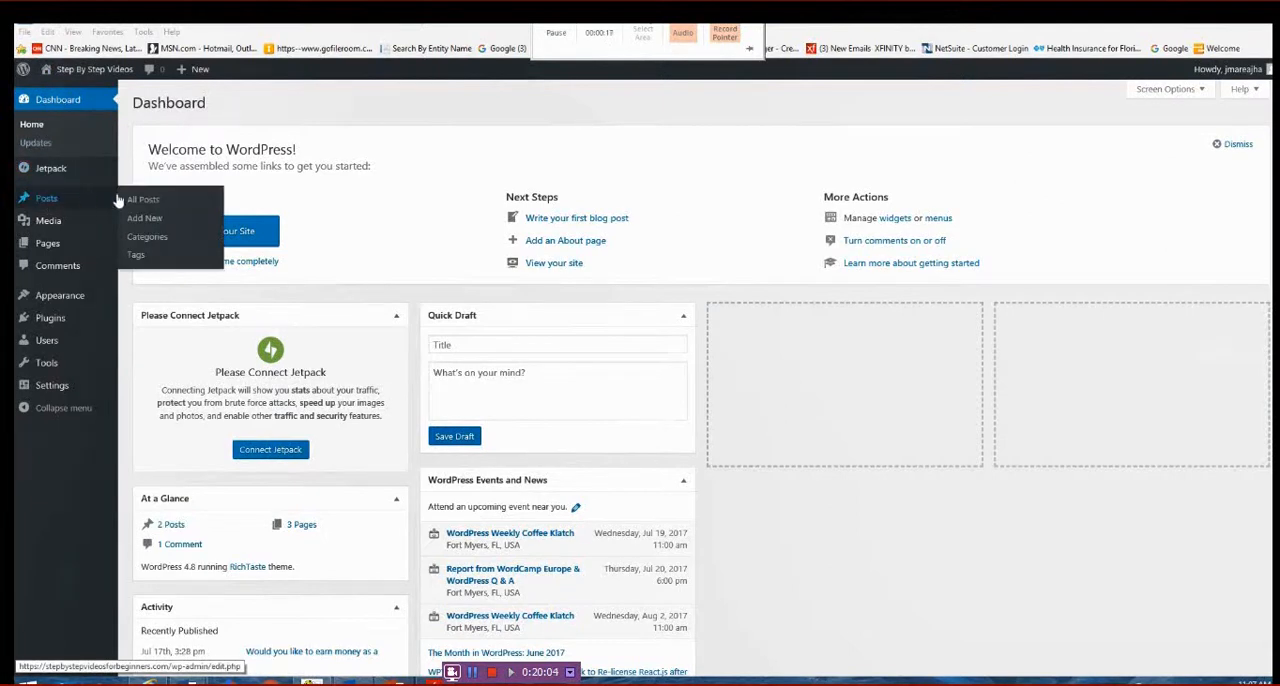
pyautogui.click(151, 223)
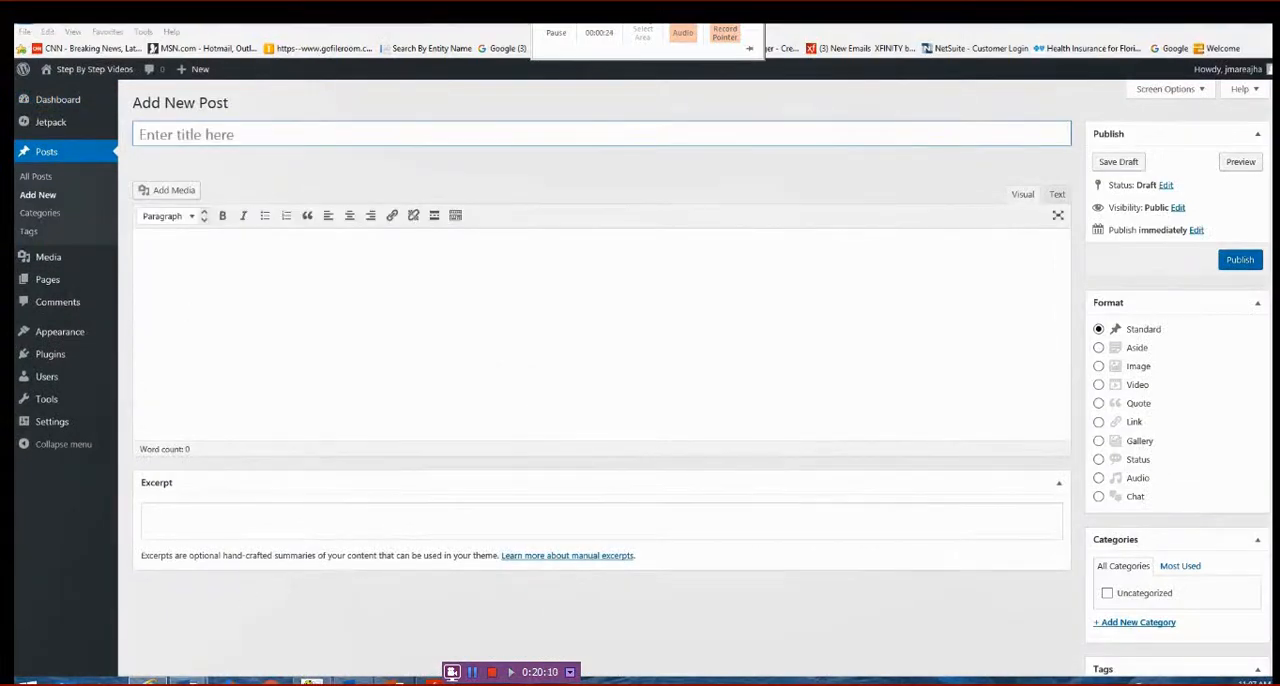
pyautogui.moveTo(190, 681)
pyautogui.click(232, 640)
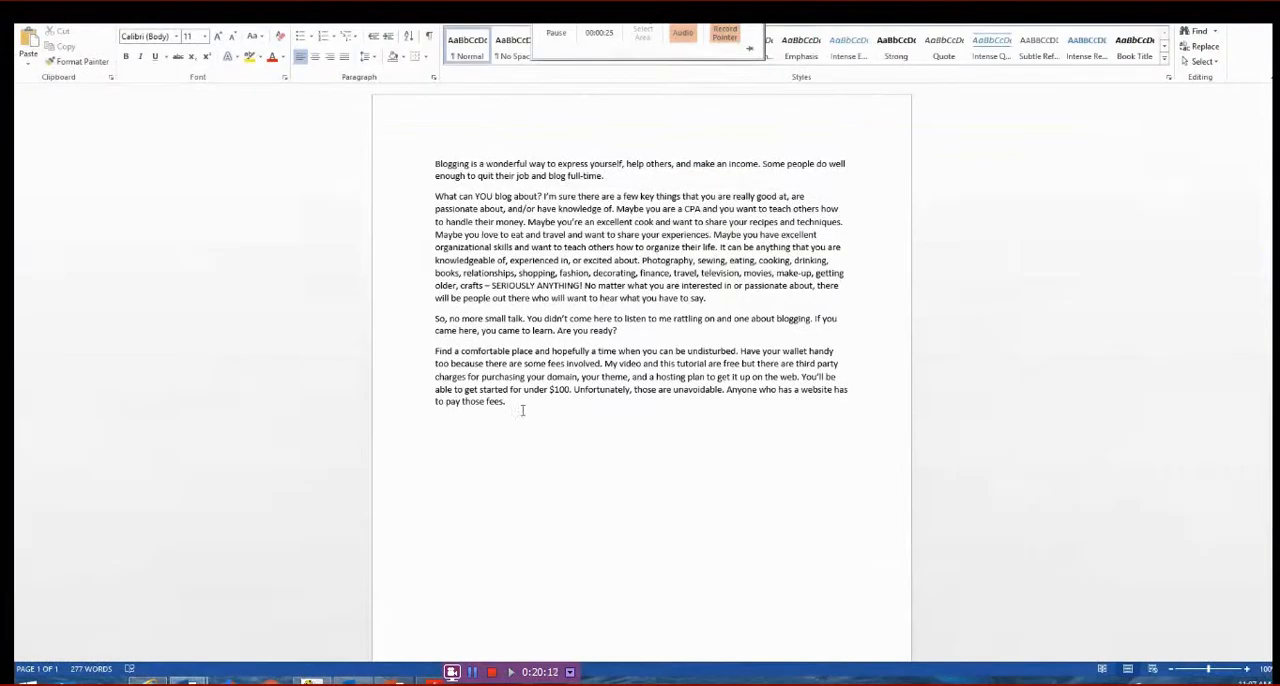
pyautogui.moveTo(522, 410); pyautogui.dragTo(427, 162)
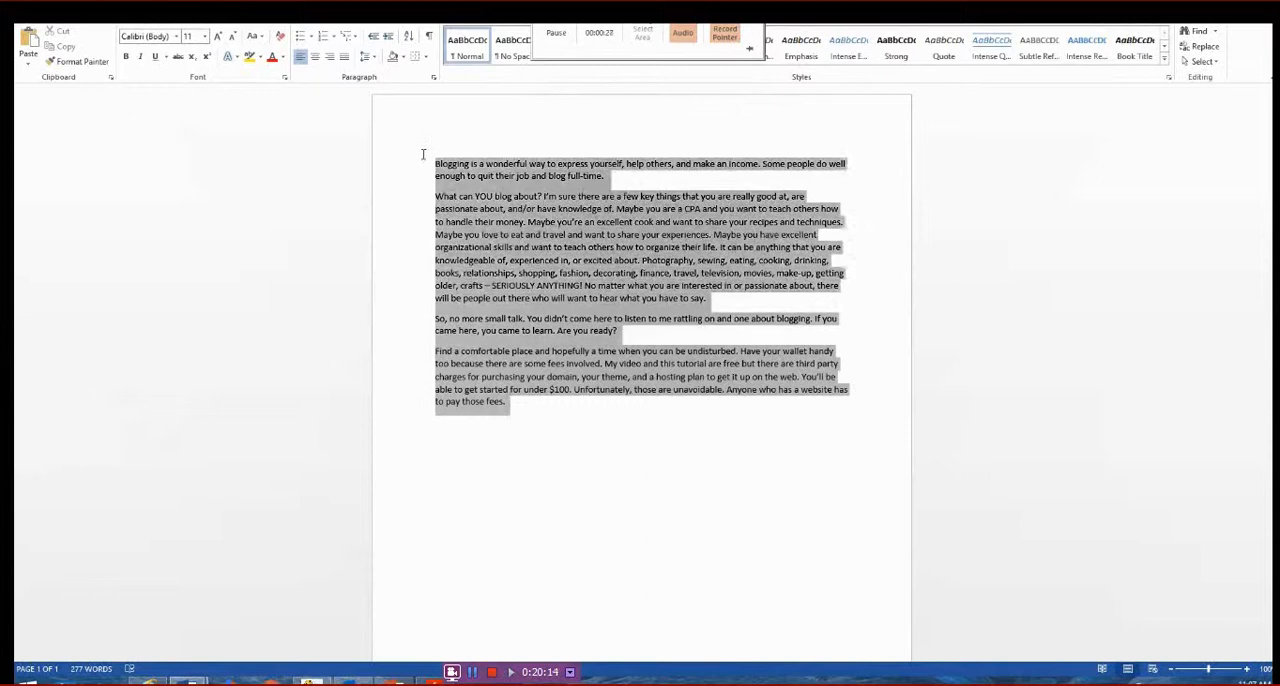
pyautogui.rightClick(571, 212)
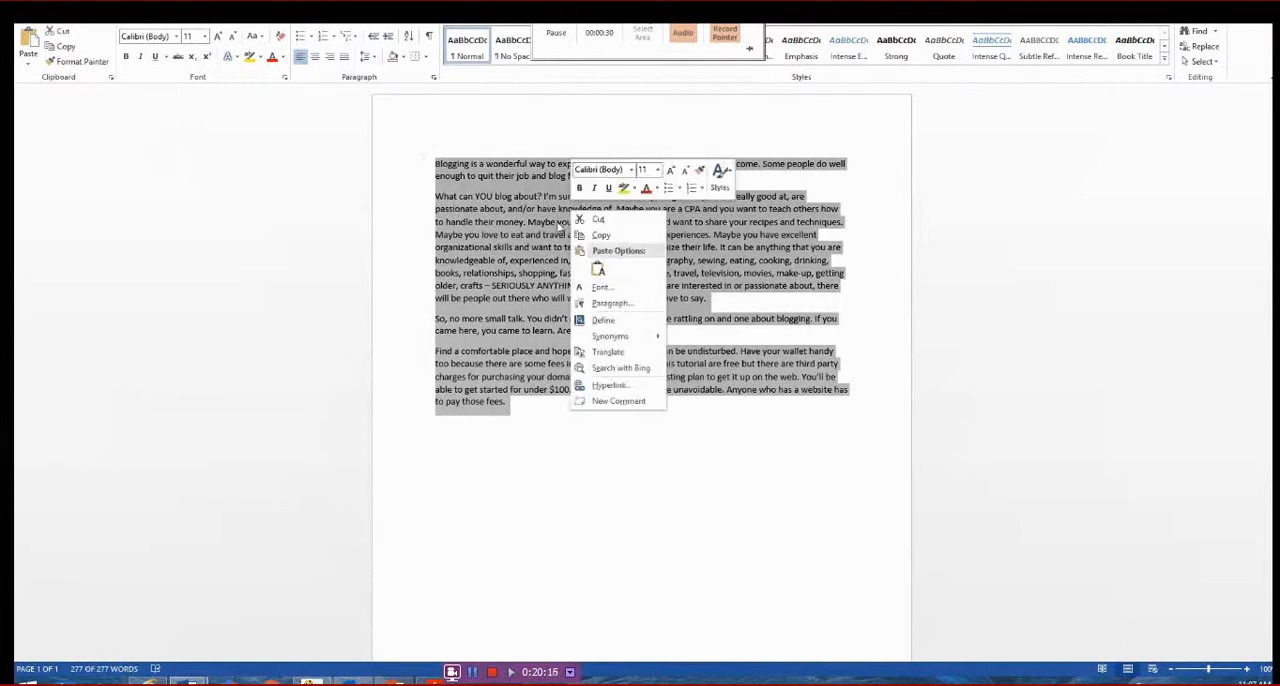
pyautogui.click(601, 235)
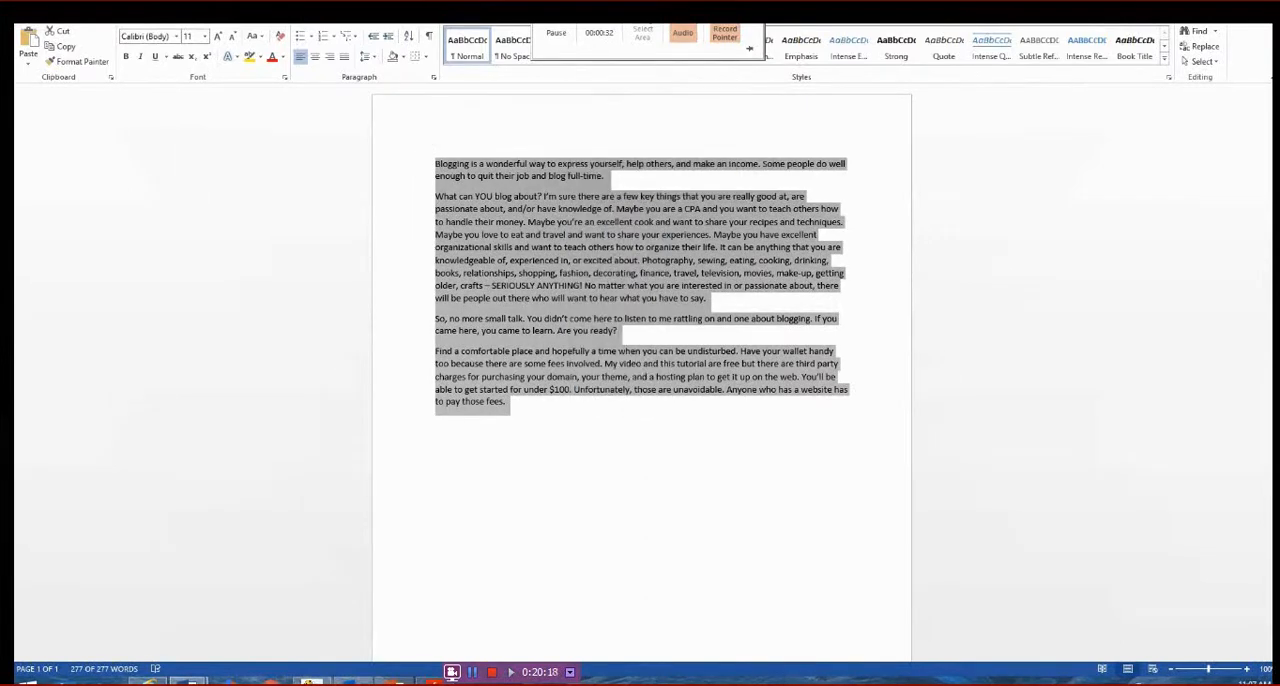
# - Return to the new post in the browser and paste the copied text into its body
pyautogui.click(150, 681)
pyautogui.click(200, 254)
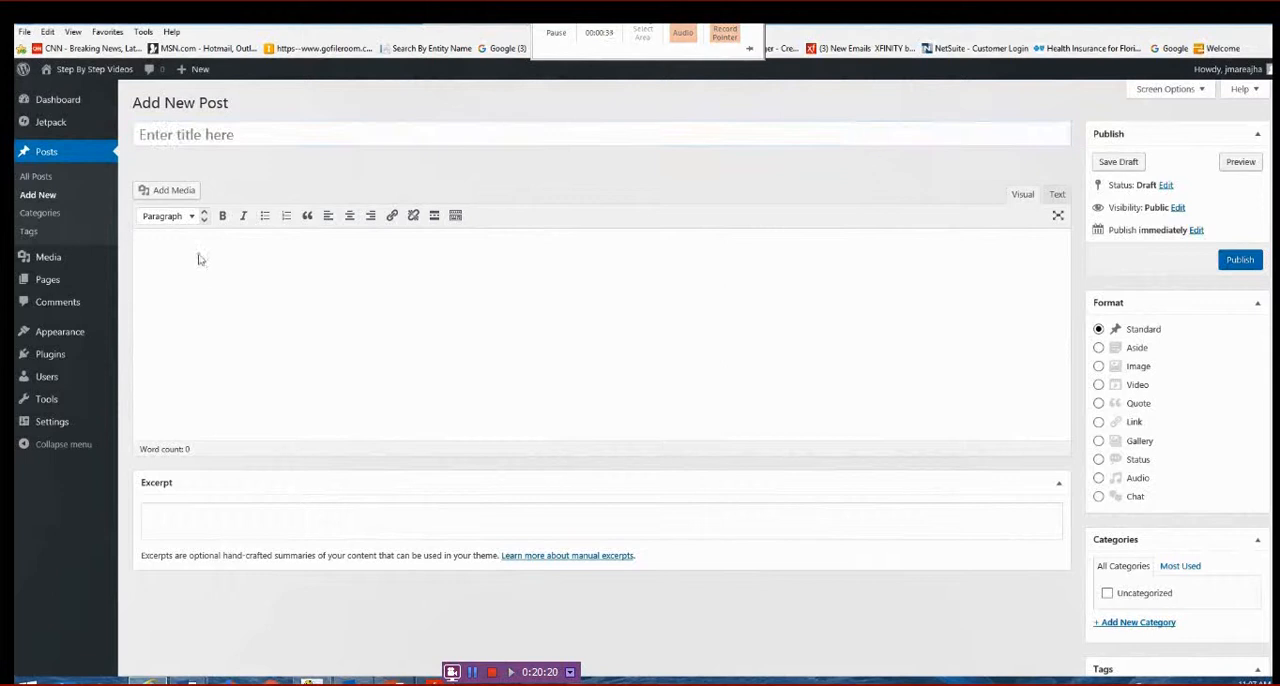
pyautogui.rightClick(200, 255)
pyautogui.click(125, 312)
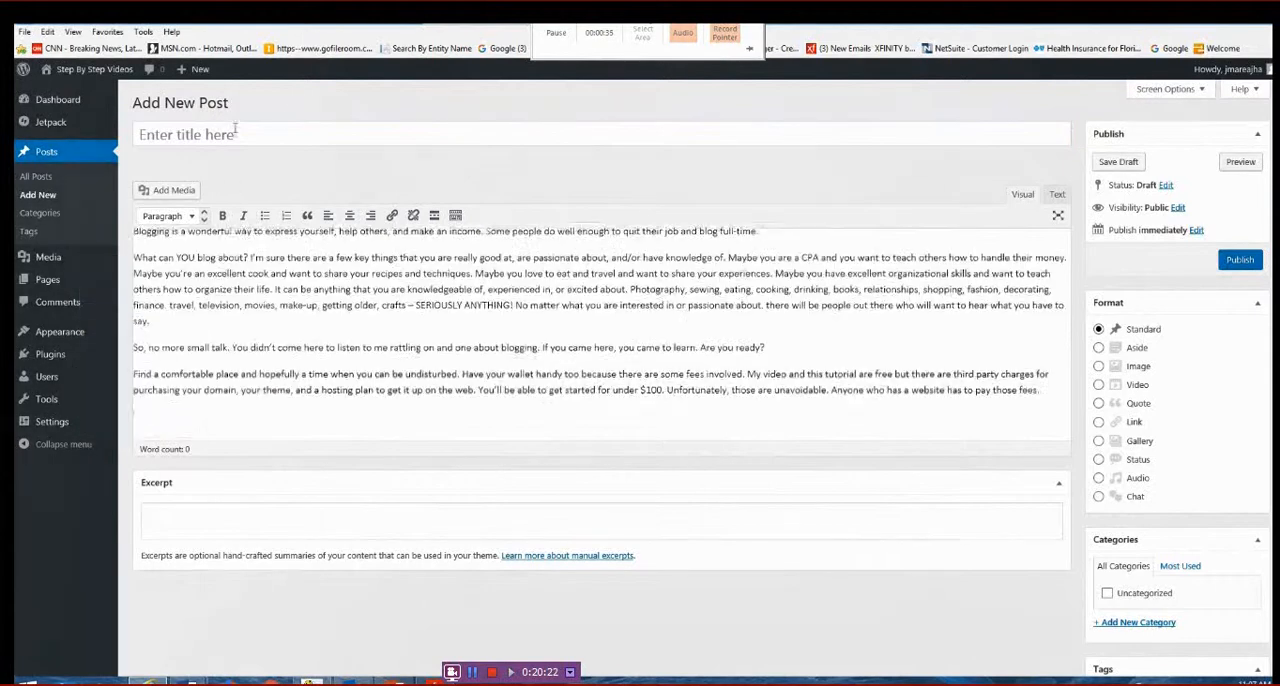
# - Title the new post "Learning How to Build a Website"
pyautogui.click(275, 134)
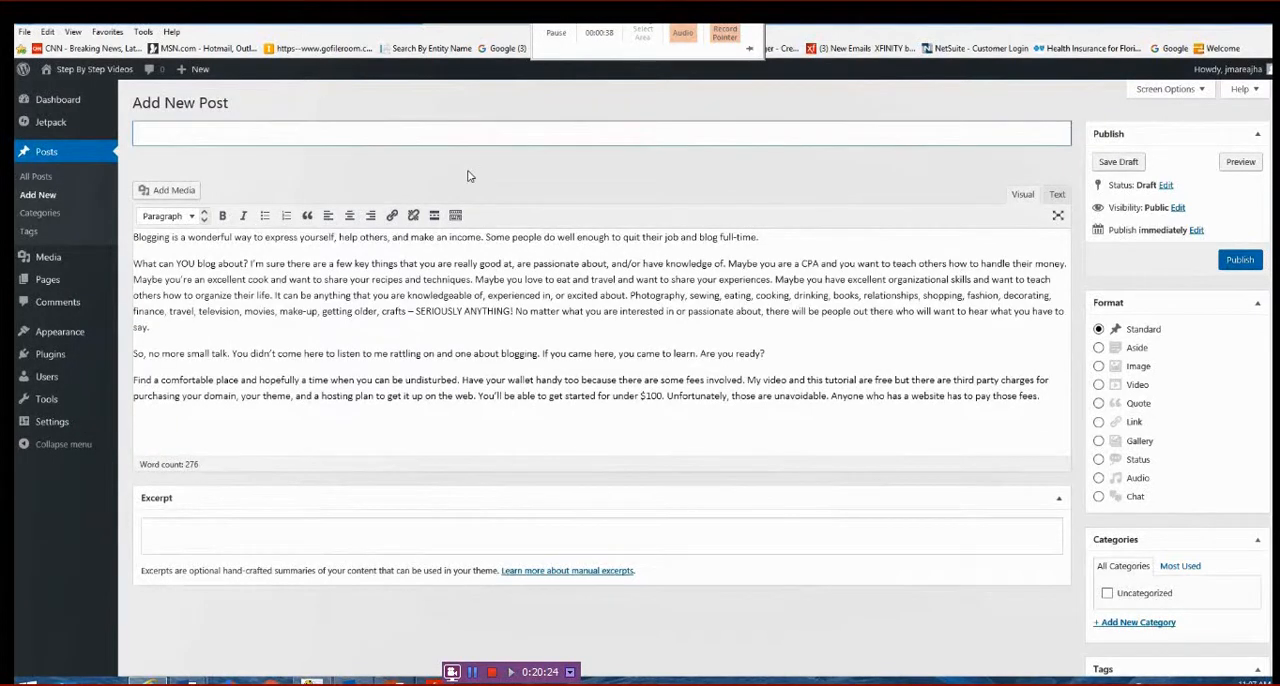
pyautogui.write('Learning How to Buy')
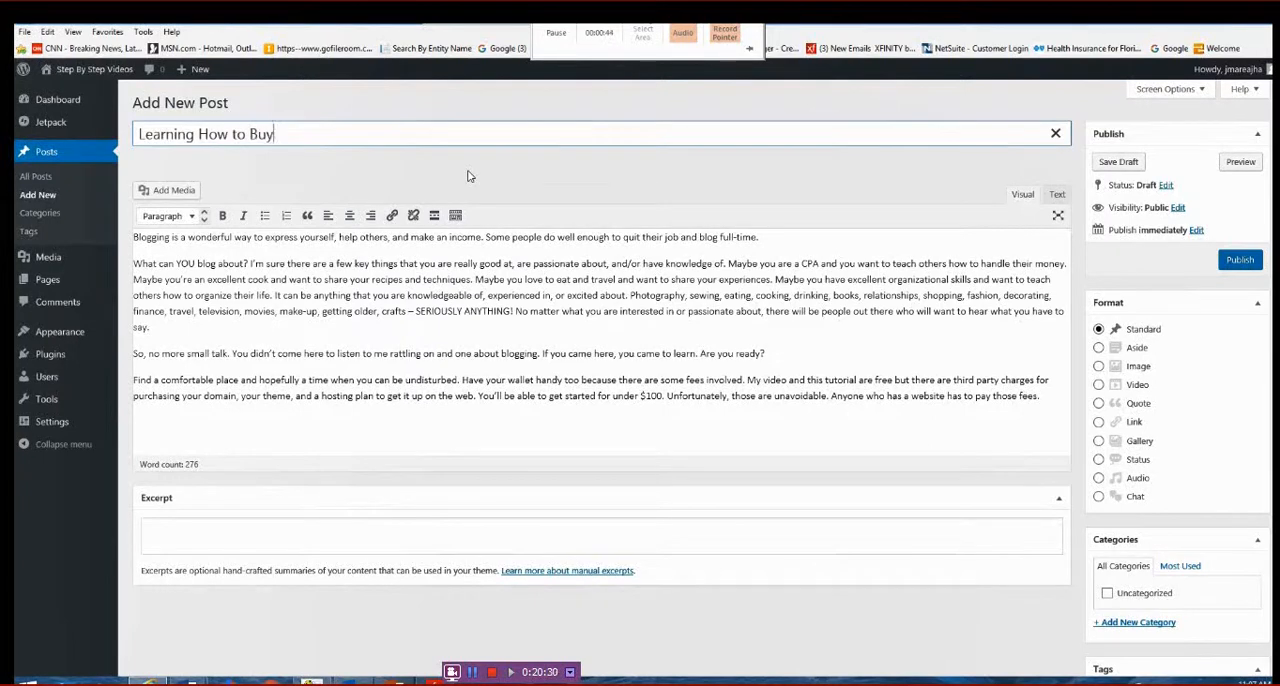
pyautogui.press('BackSpace')
pyautogui.press('BackSpace')
pyautogui.press('BackSpace')
pyautogui.write('ild a Website')
# - Copy the post's opening paragraph, from "Blogging is a wonderful way" to "blog full-time", and paste it in as the excerpt
pyautogui.scroll(-2, 923, 453)
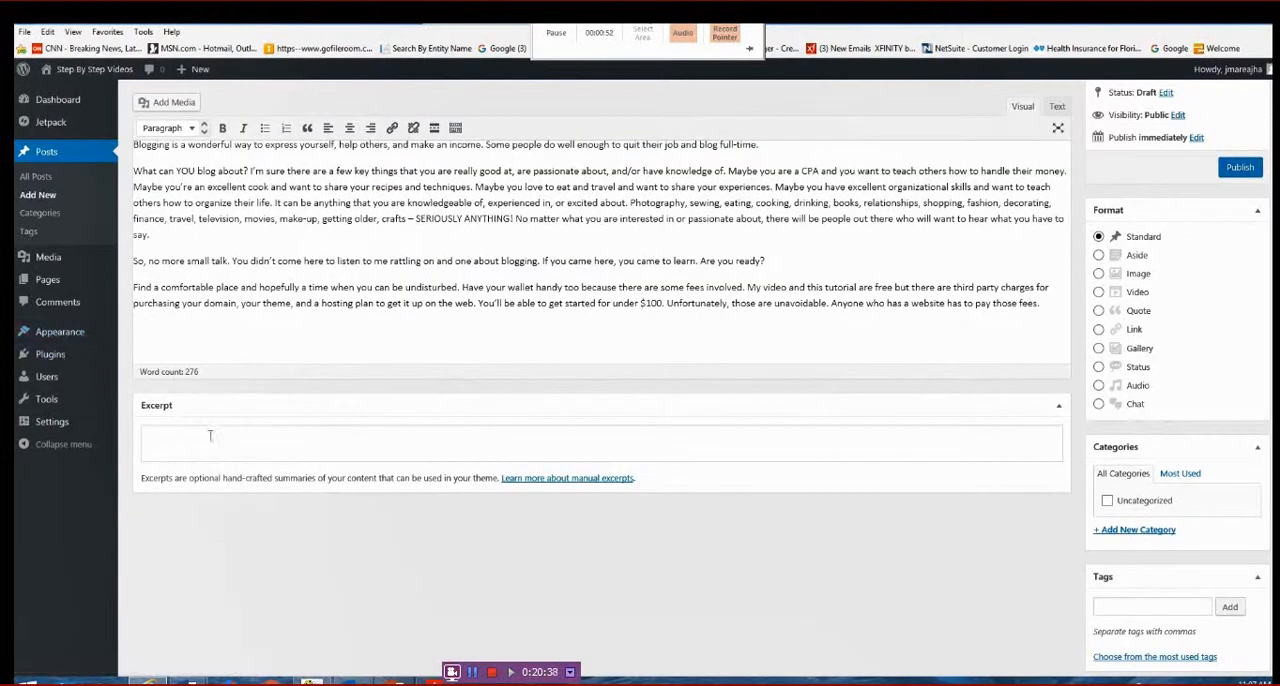
pyautogui.scroll(2, 417, 328)
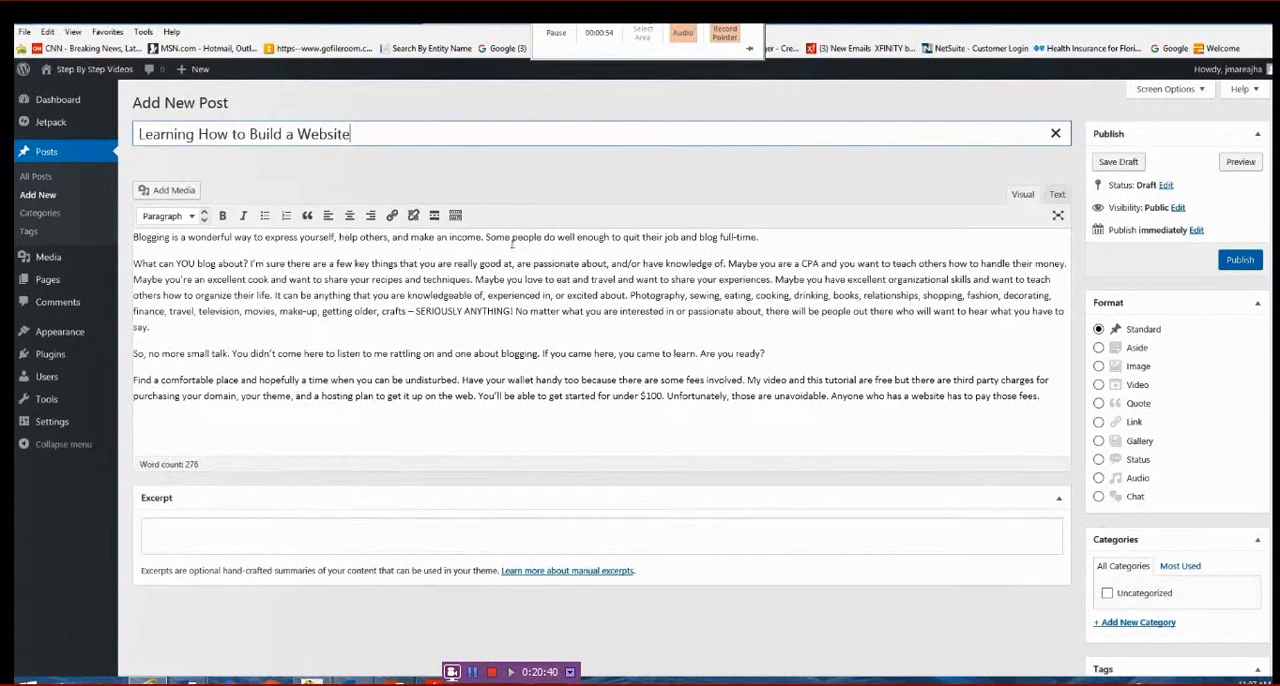
pyautogui.click(768, 237)
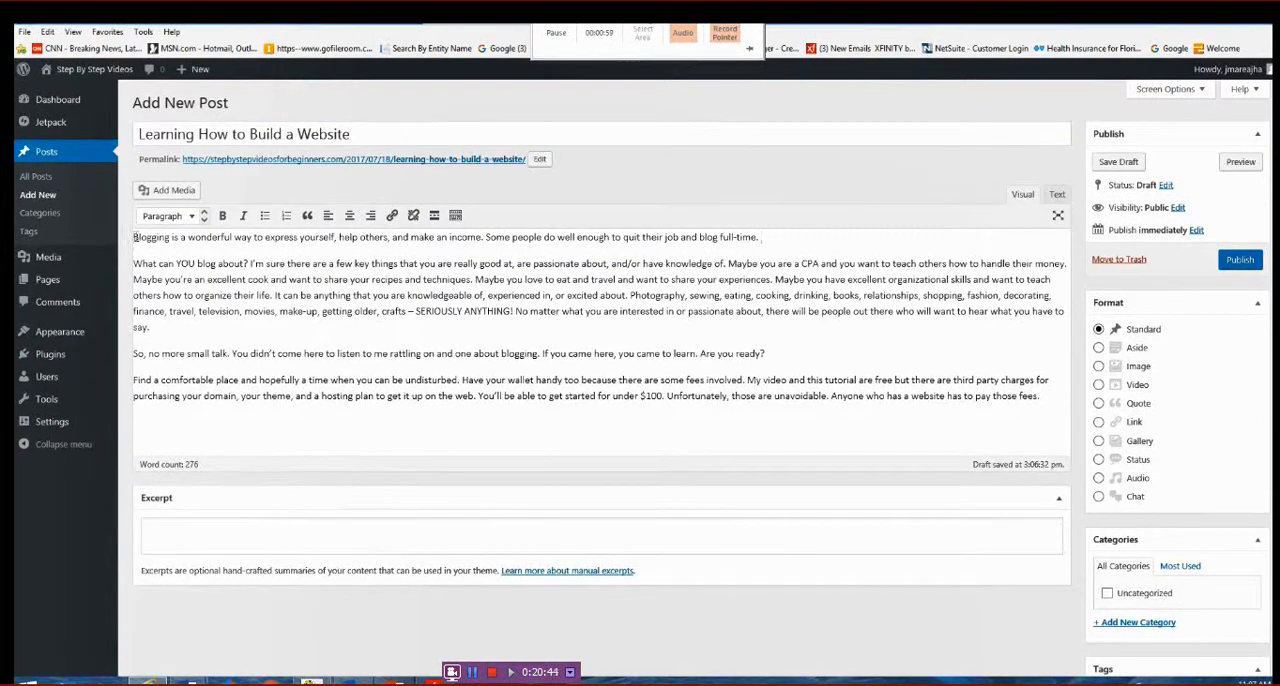
pyautogui.moveTo(135, 237); pyautogui.dragTo(846, 242)
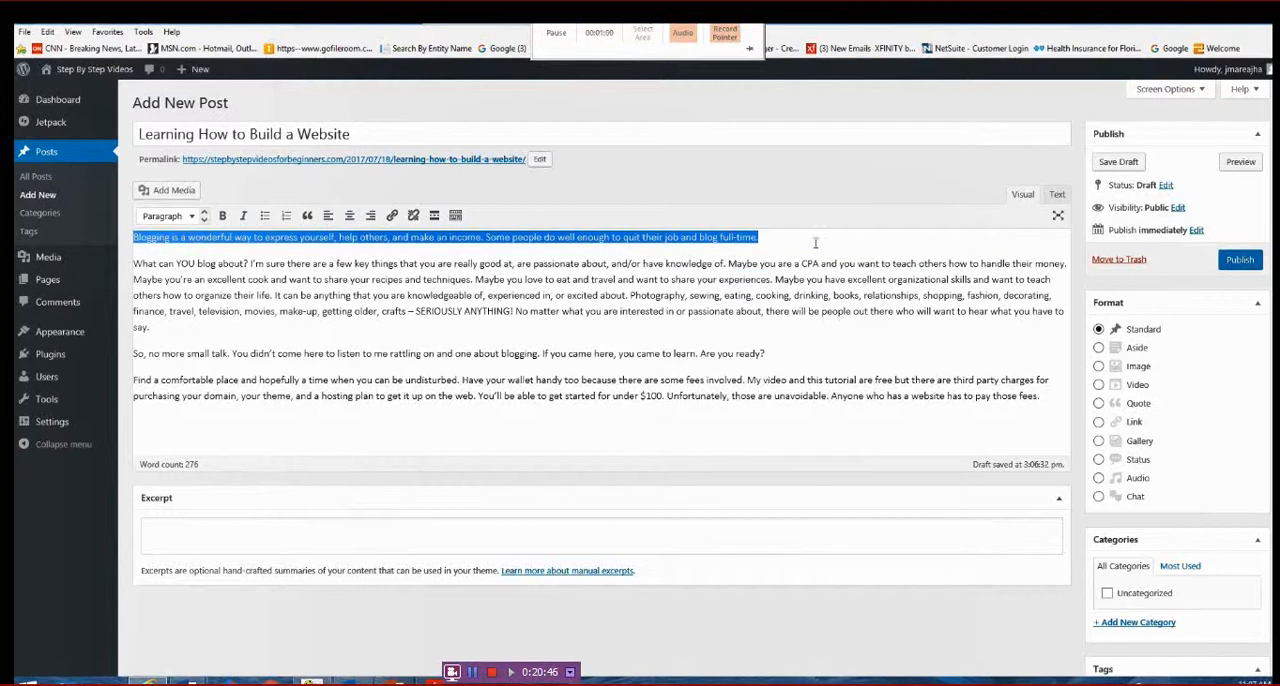
pyautogui.moveTo(757, 238)
pyautogui.mouseDown()
pyautogui.moveTo(738, 239)
pyautogui.moveTo(761, 240)
pyautogui.mouseUp()
pyautogui.rightClick(616, 238)
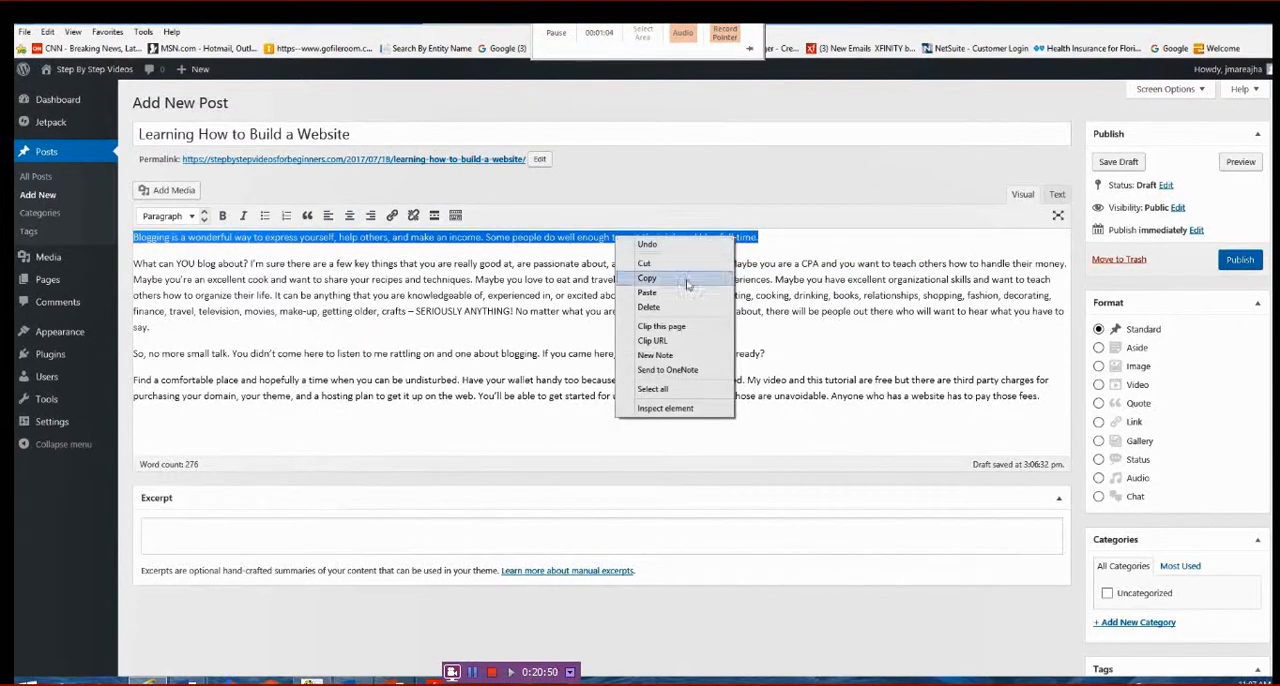
pyautogui.click(650, 279)
pyautogui.click(261, 530)
pyautogui.rightClick(261, 530)
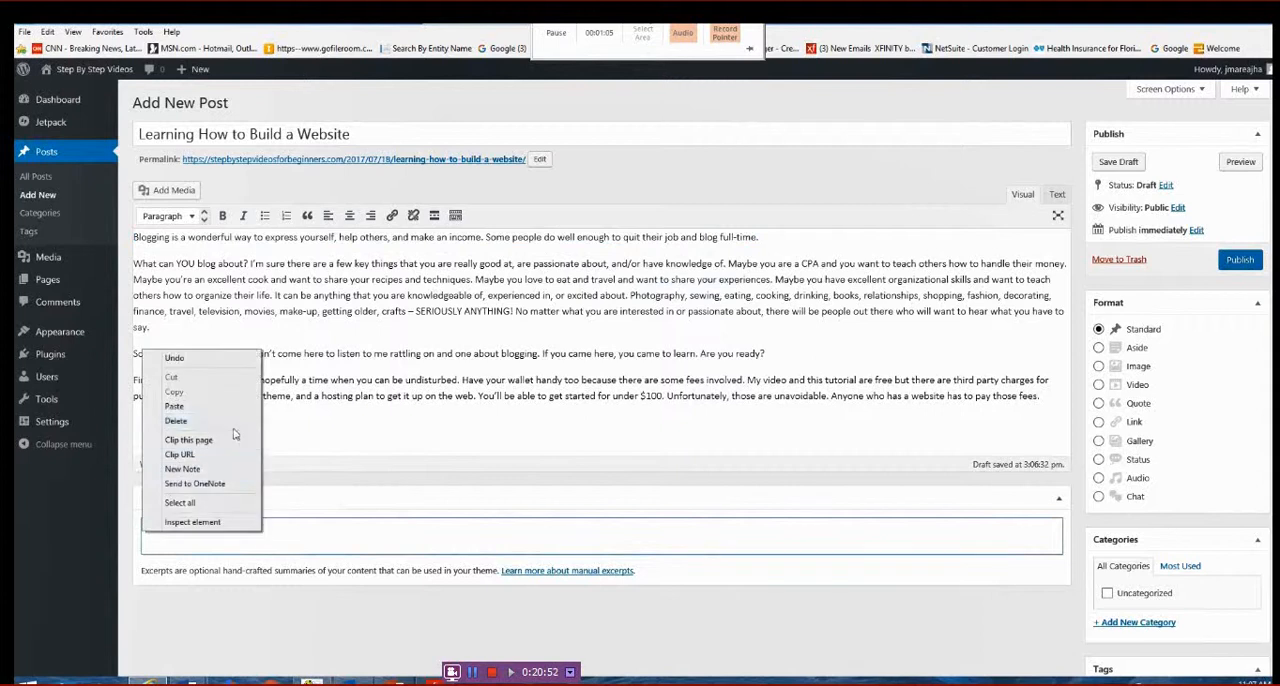
pyautogui.click(224, 407)
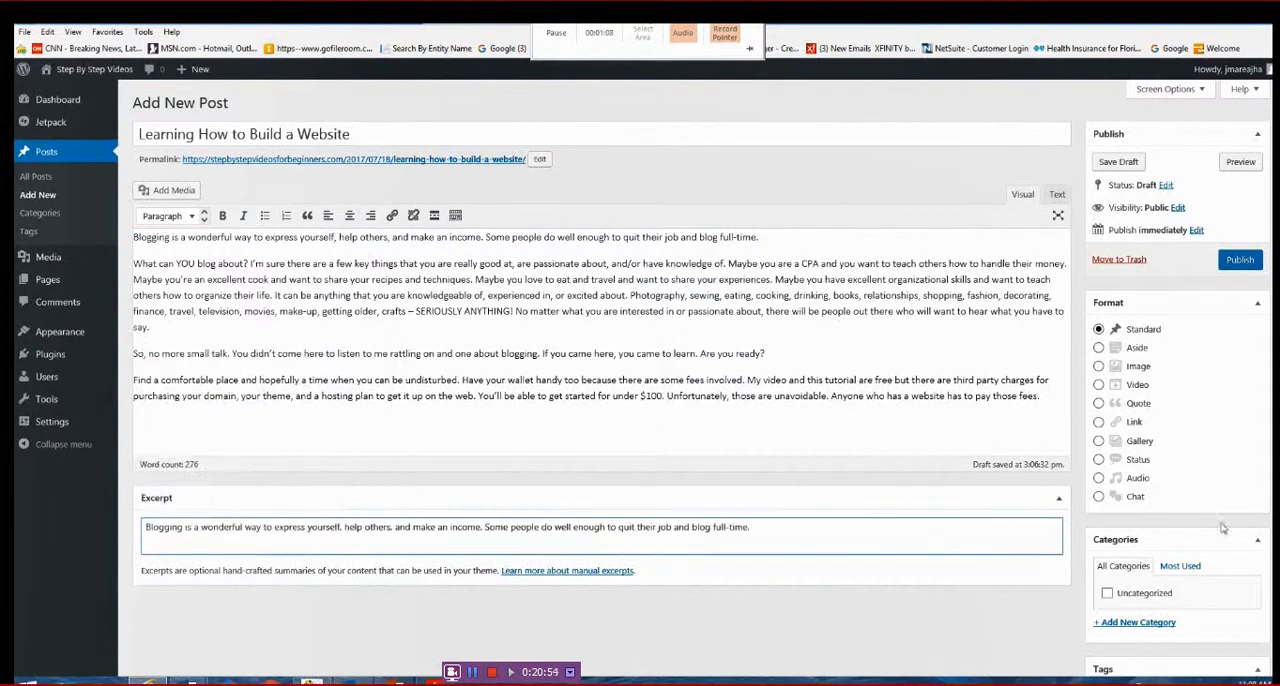
# - Set the baby-computer.jpg picture from the media library as the post's featured image
pyautogui.scroll(-3, 1178, 621)
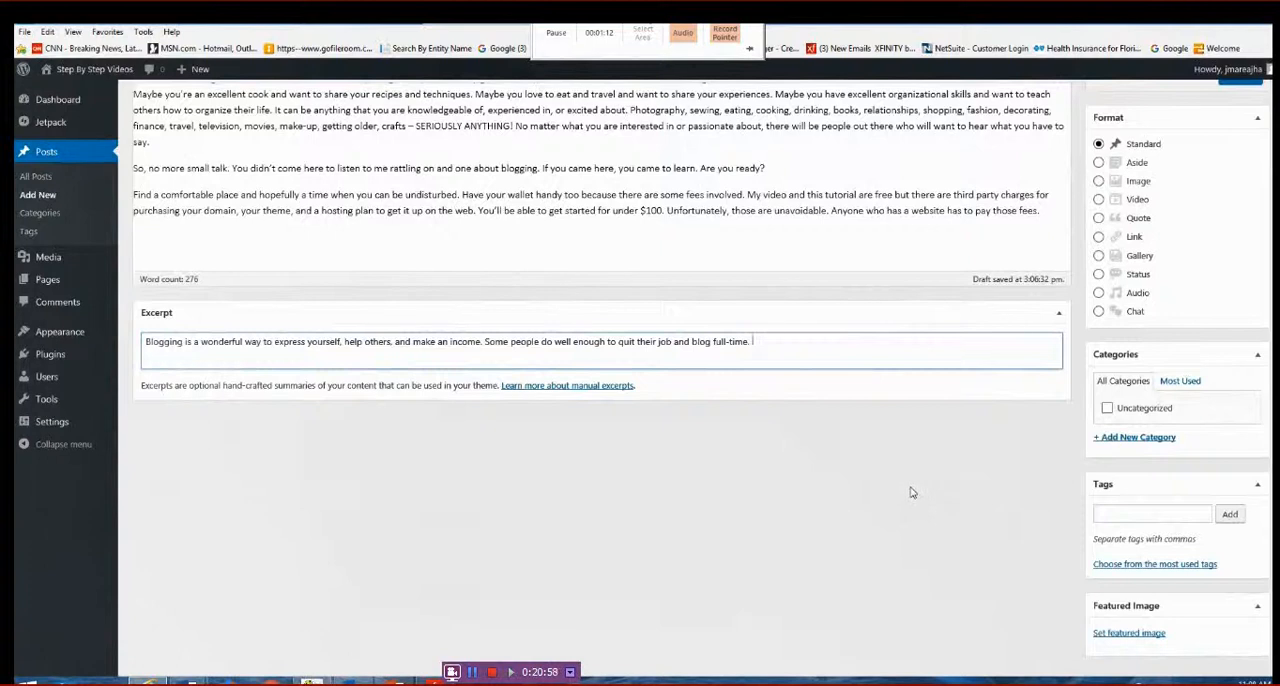
pyautogui.scroll(-1, 910, 492)
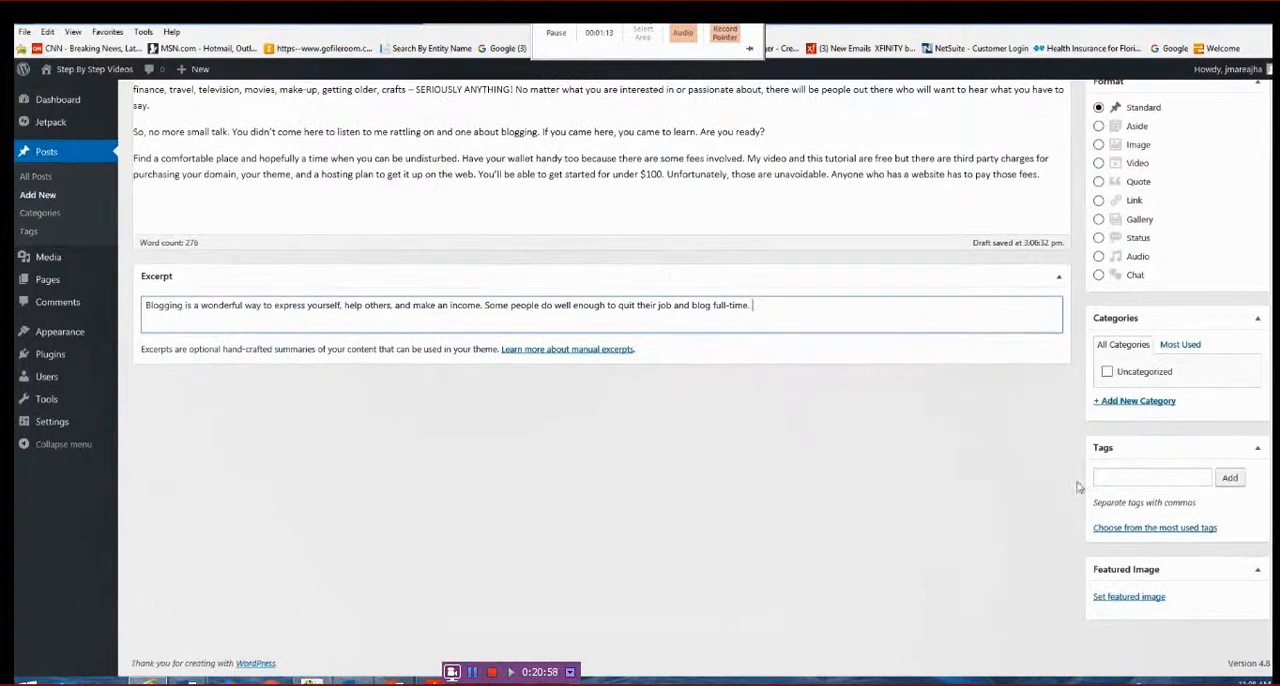
pyautogui.click(1125, 596)
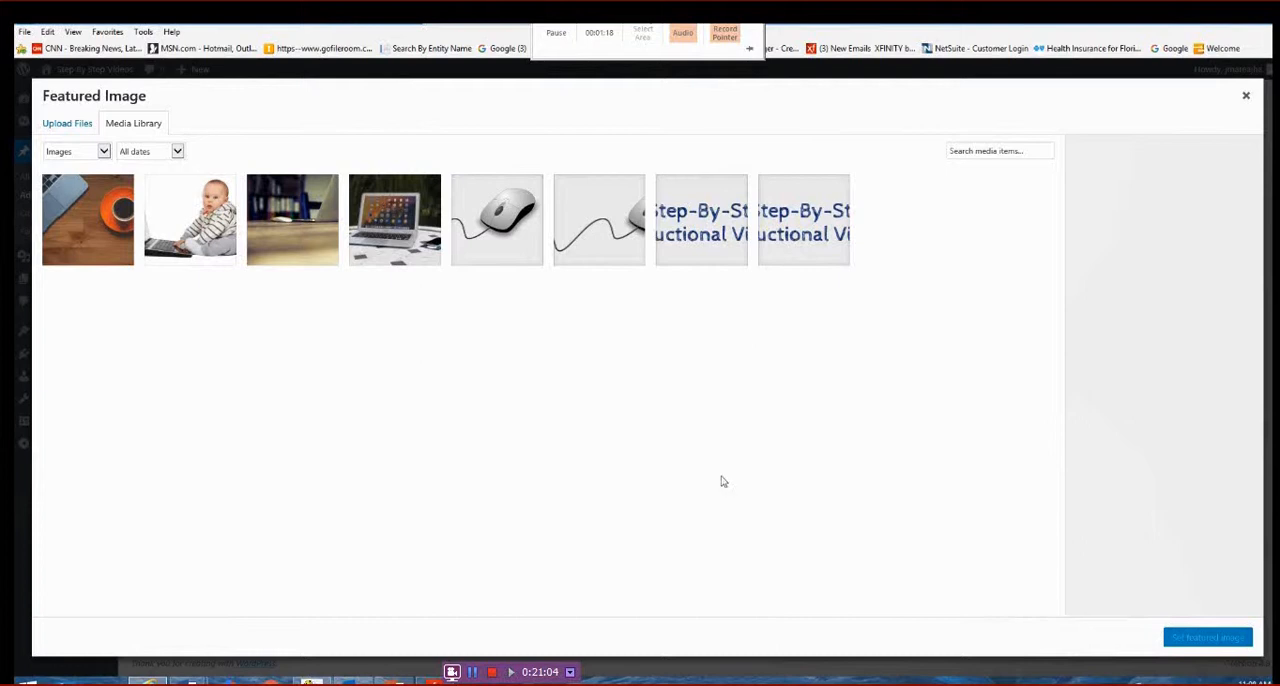
pyautogui.click(187, 222)
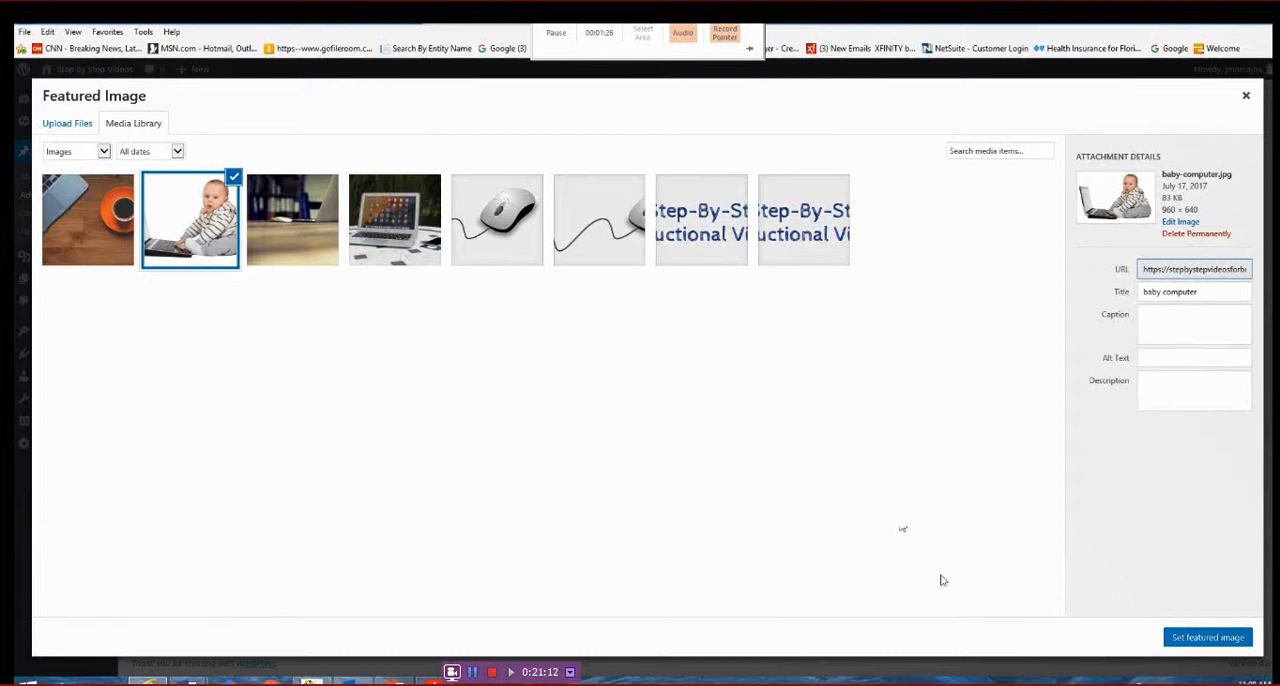
pyautogui.click(1209, 638)
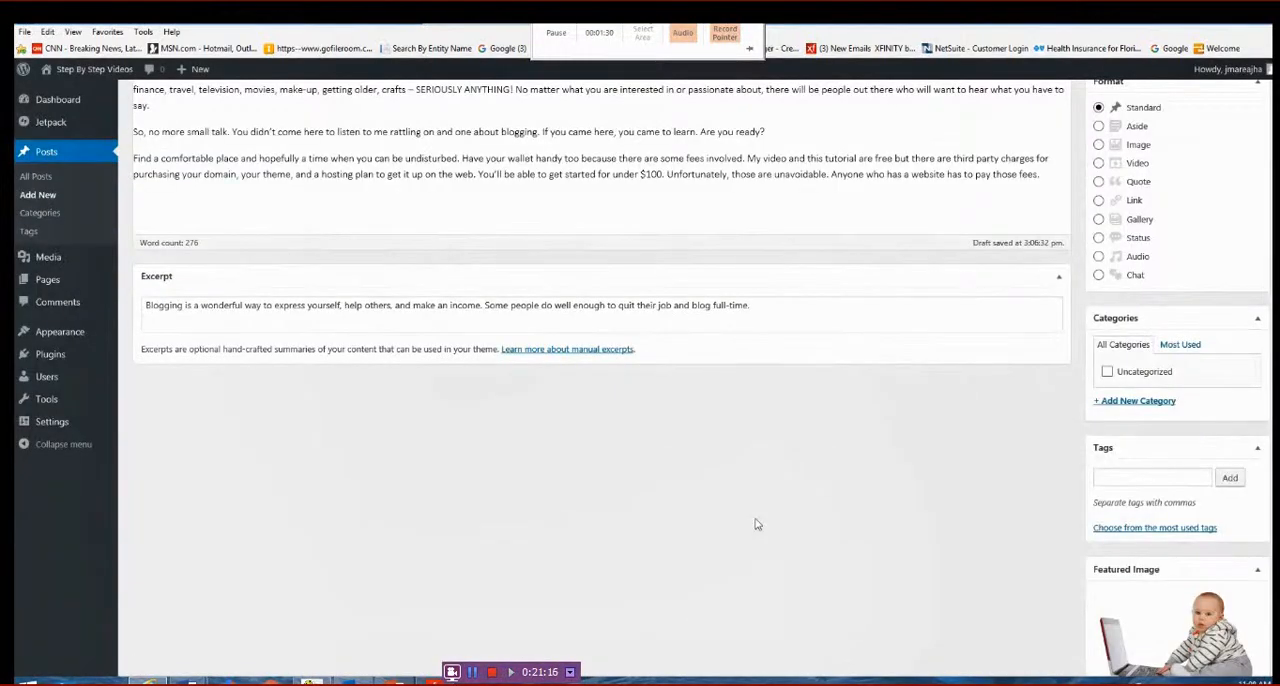
# - Open the post editor's screen options to check which boxes are enabled
pyautogui.scroll(-3, 765, 527)
pyautogui.scroll(8, 770, 530)
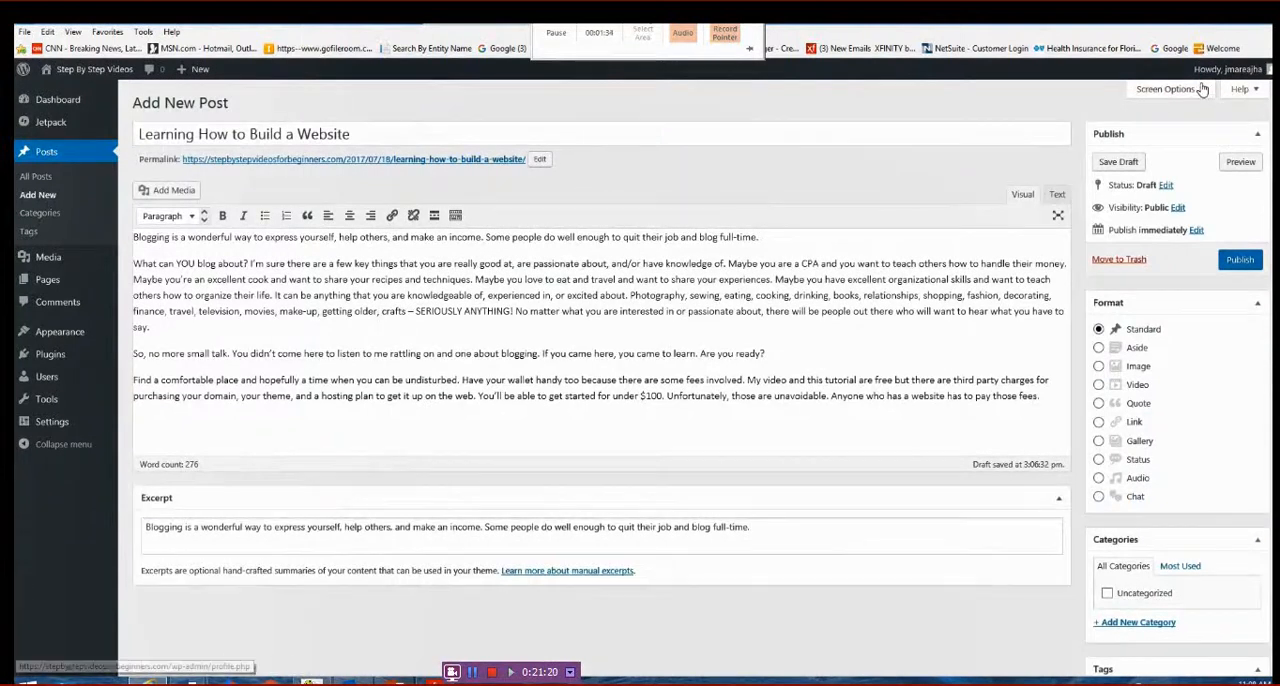
pyautogui.click(1166, 90)
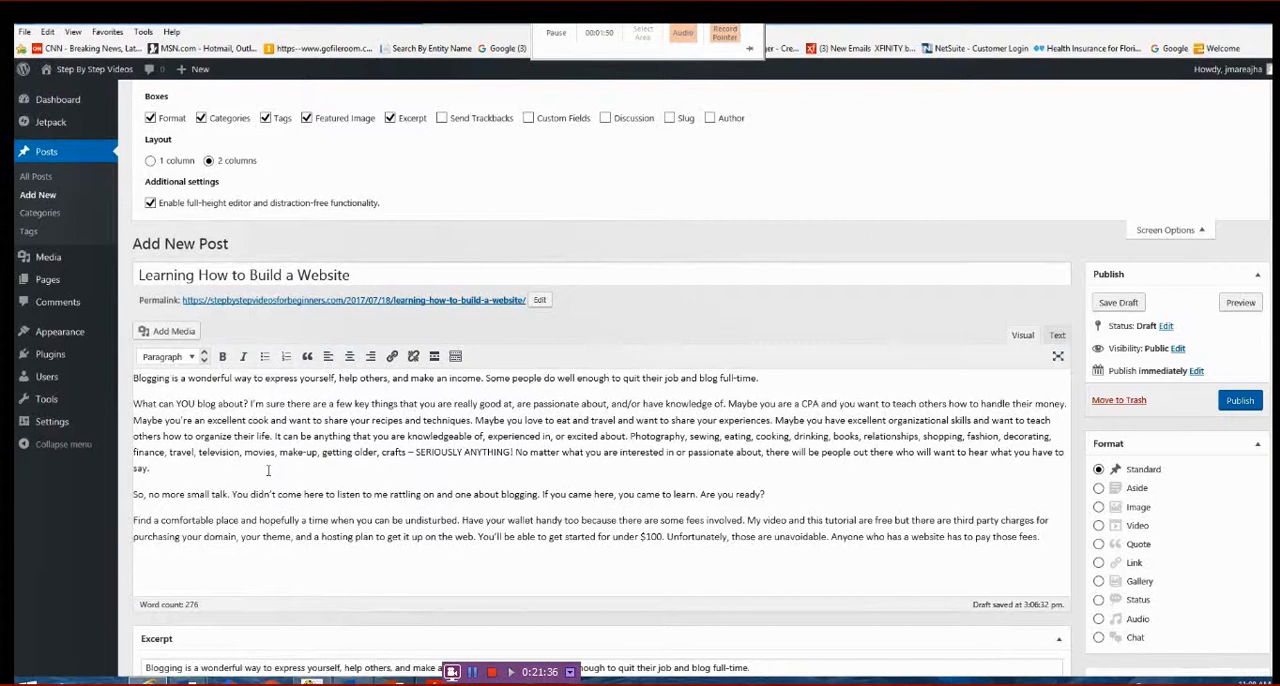
# - Insert computer-apple.jpg from the media library after the post's second paragraph, with Center alignment and Full Size – 960 × 640
pyautogui.click(165, 464)
pyautogui.click(173, 333)
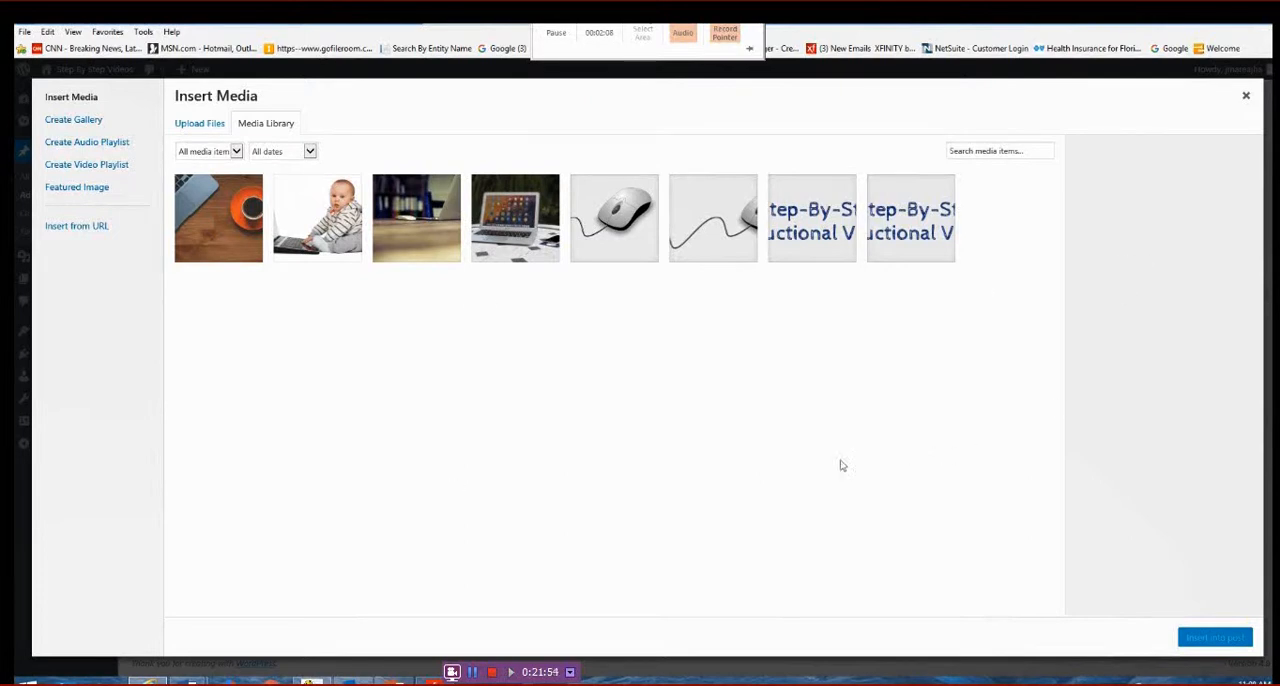
pyautogui.click(436, 231)
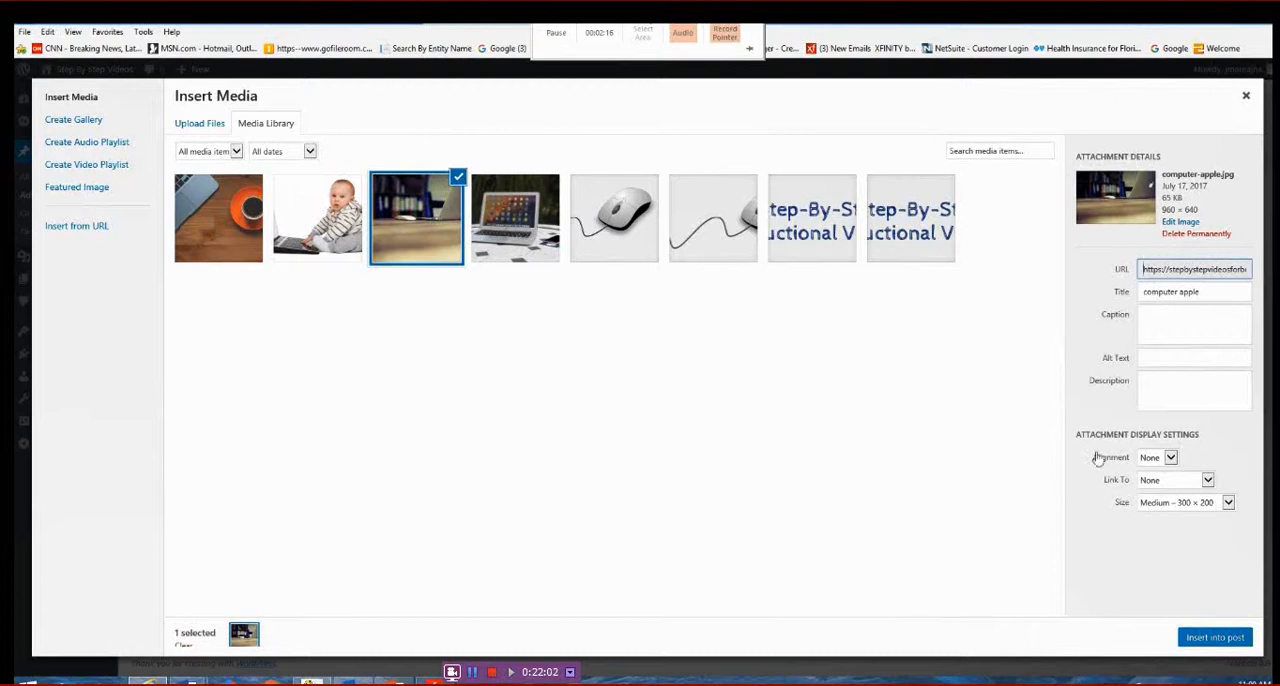
pyautogui.click(1170, 457)
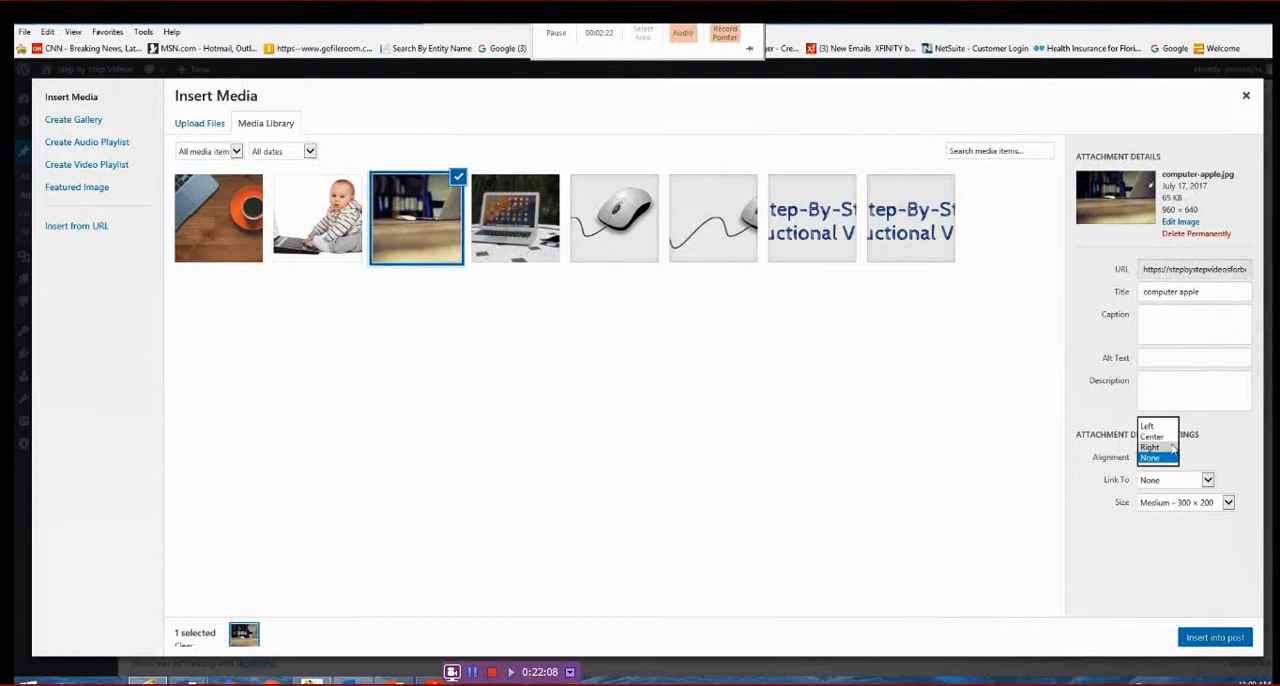
pyautogui.click(1150, 432)
pyautogui.click(1228, 503)
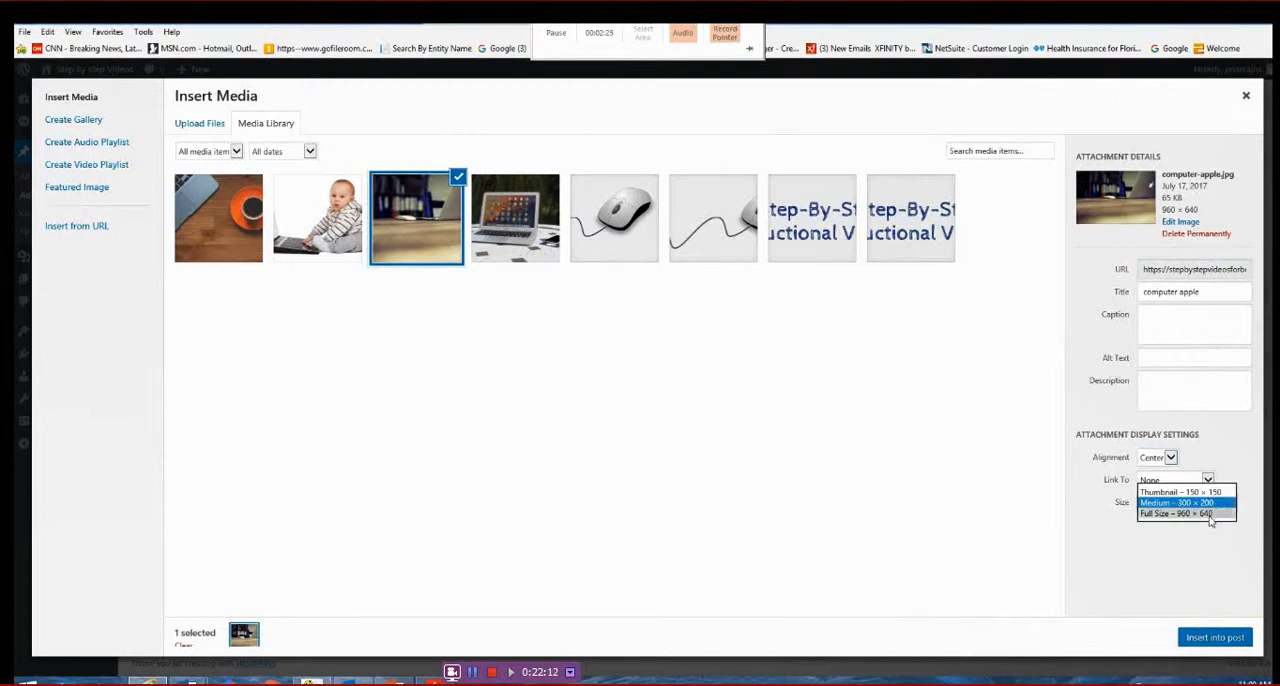
pyautogui.click(1178, 513)
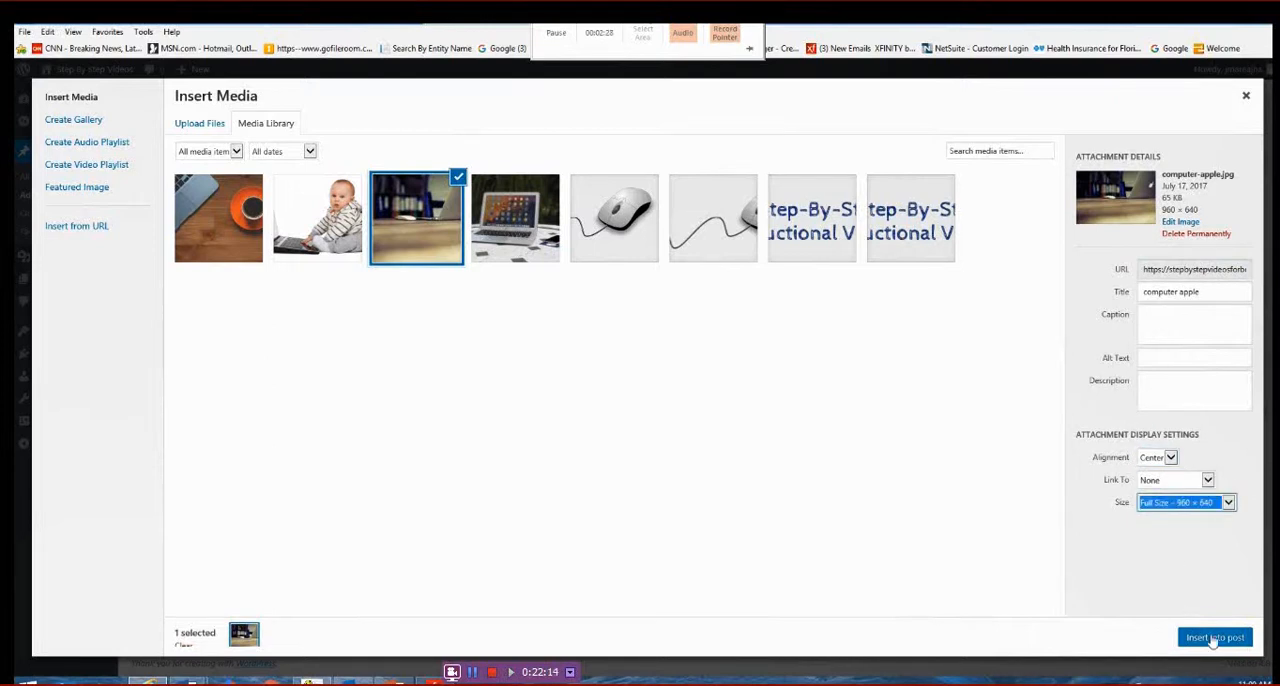
pyautogui.click(1222, 642)
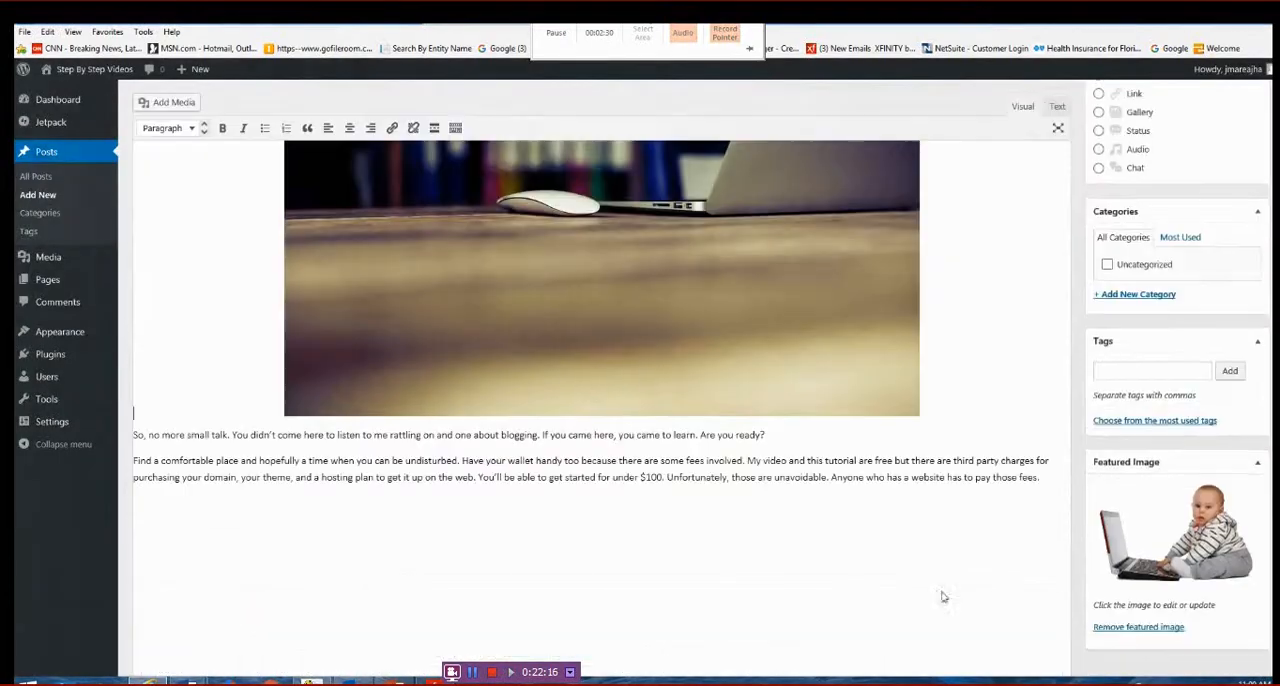
# - Check the inserted image within the post text and publish the "Learning How to Build a Website" post
pyautogui.scroll(5, 732, 397)
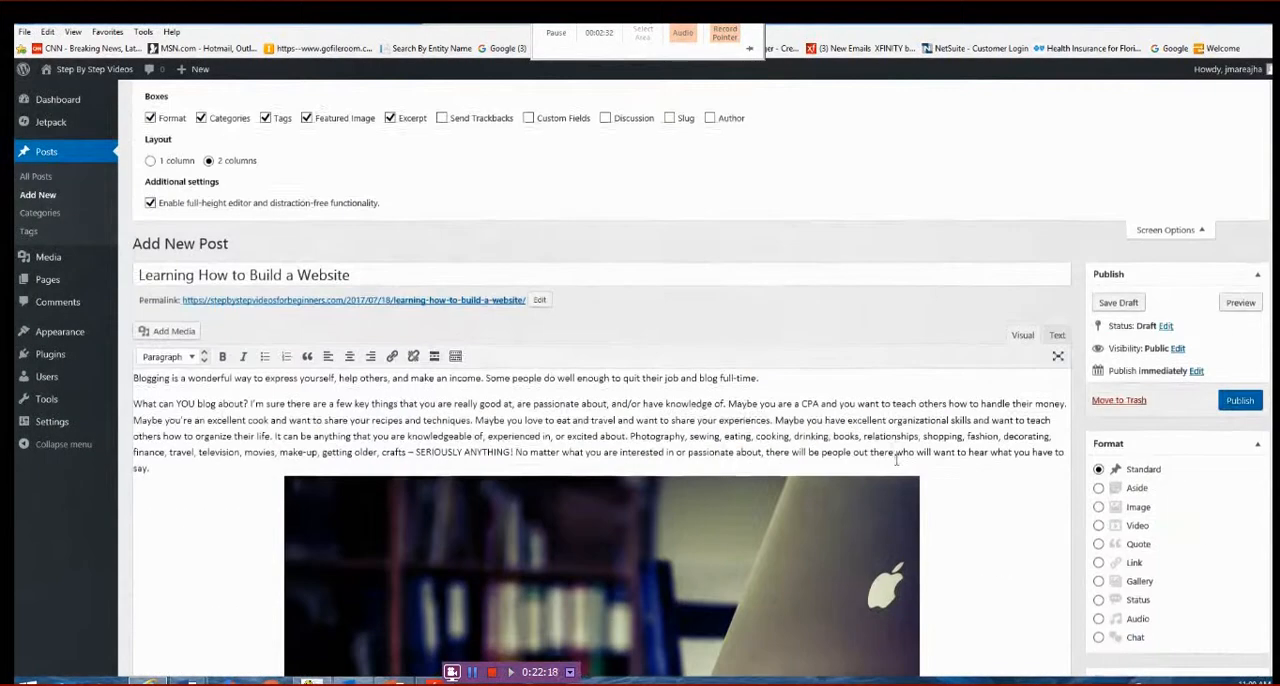
pyautogui.scroll(-3, 915, 478)
pyautogui.scroll(-1, 915, 478)
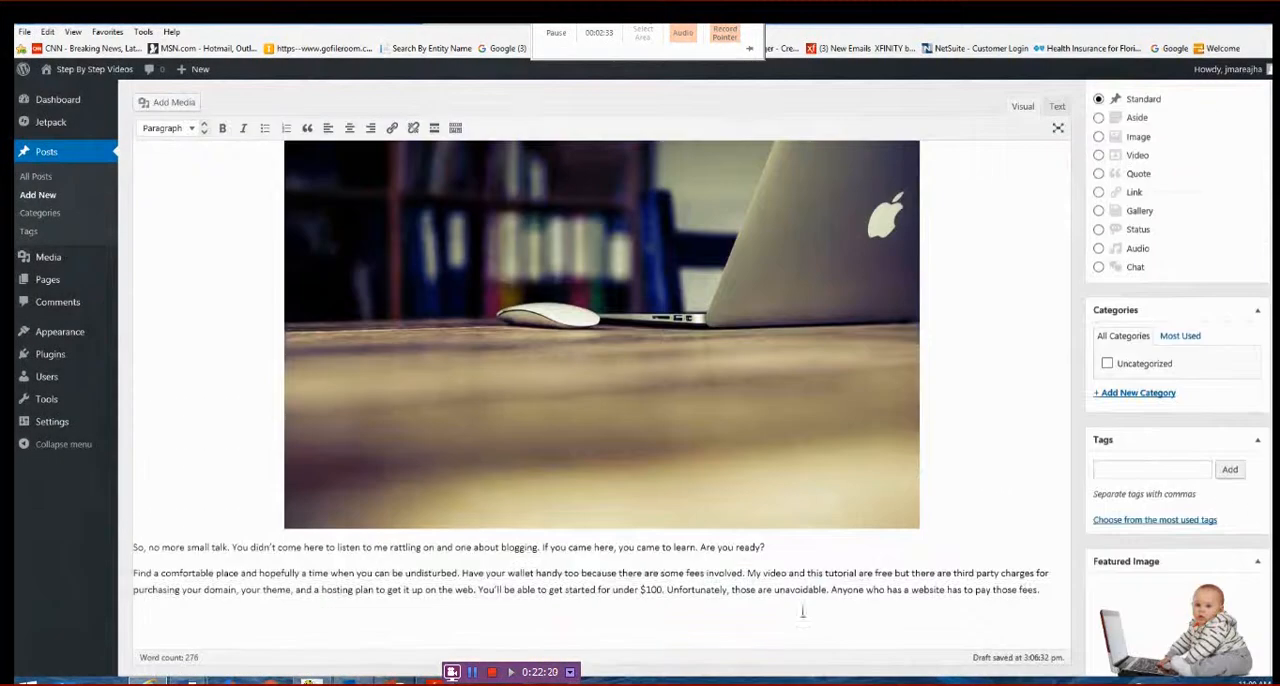
pyautogui.scroll(3, 828, 578)
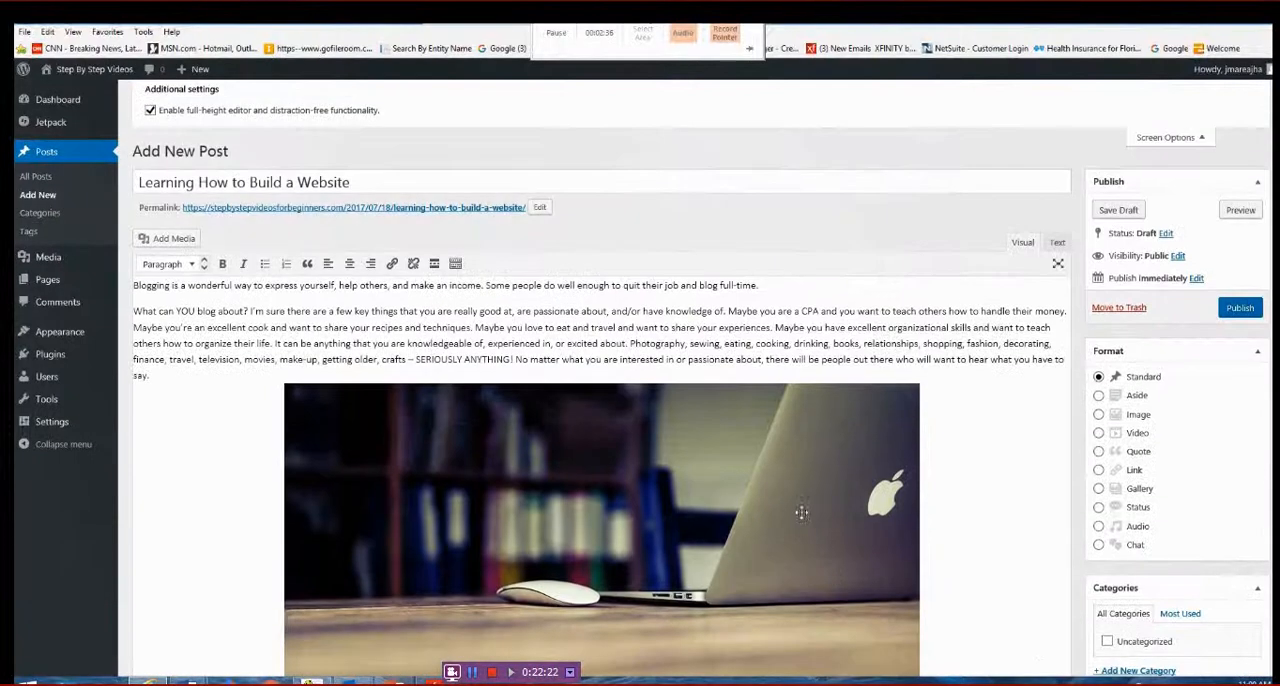
pyautogui.scroll(1, 935, 495)
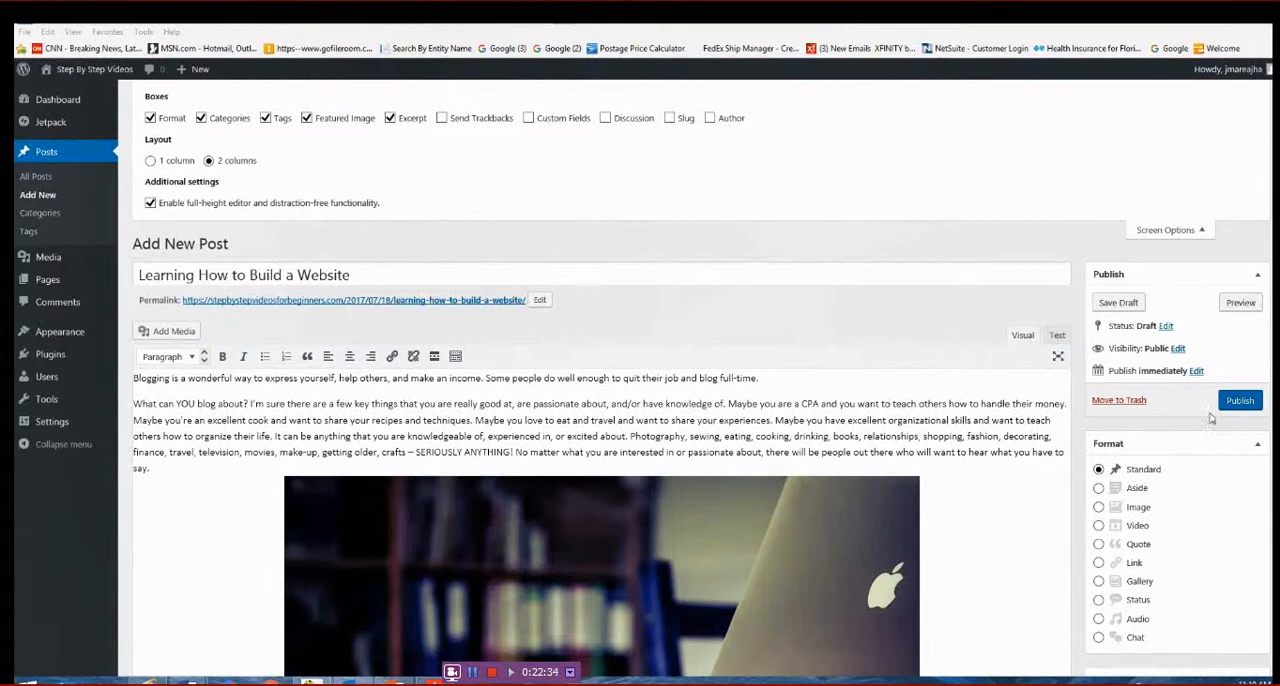
pyautogui.click(1238, 402)
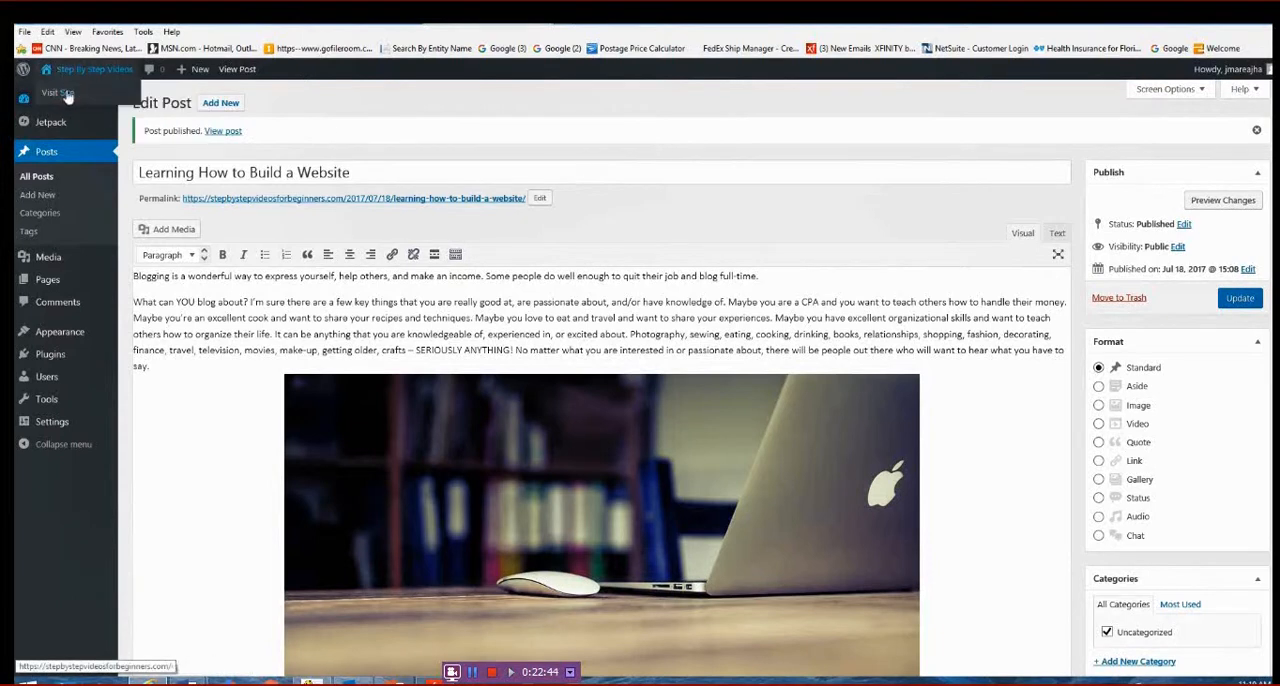
# - Go to the site's menu management and permanently delete the existing Recent Posts menu
pyautogui.moveTo(70, 338)
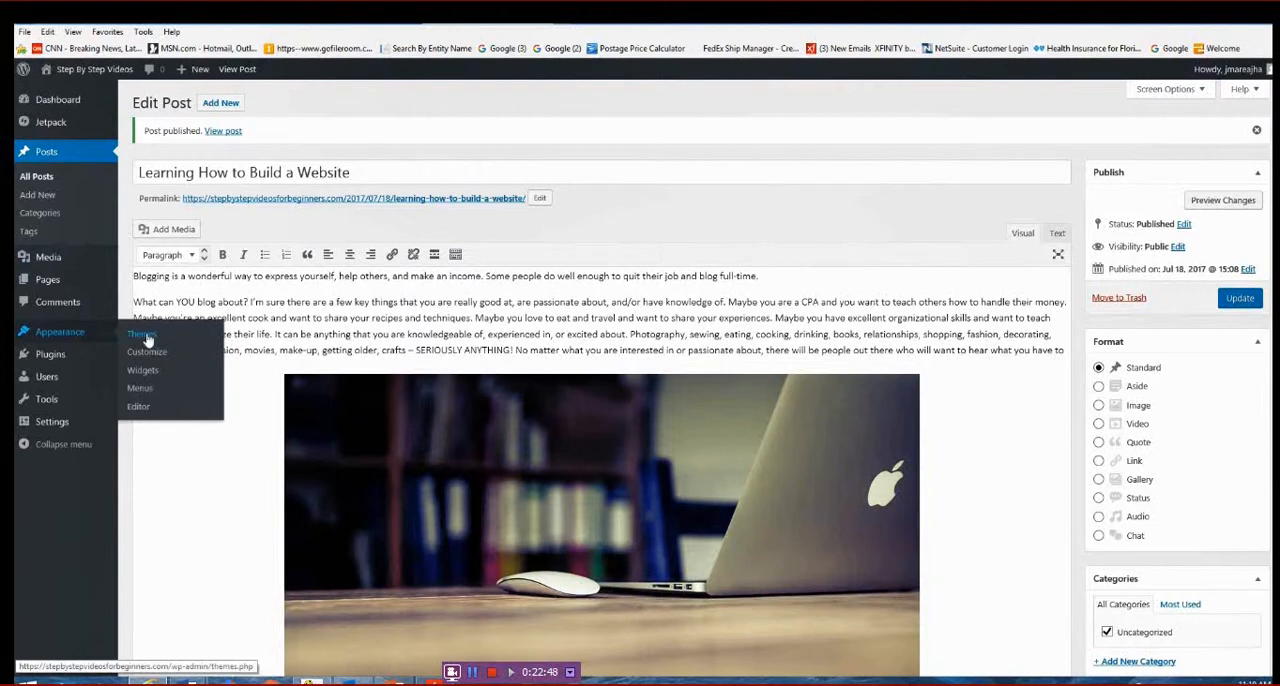
pyautogui.click(140, 390)
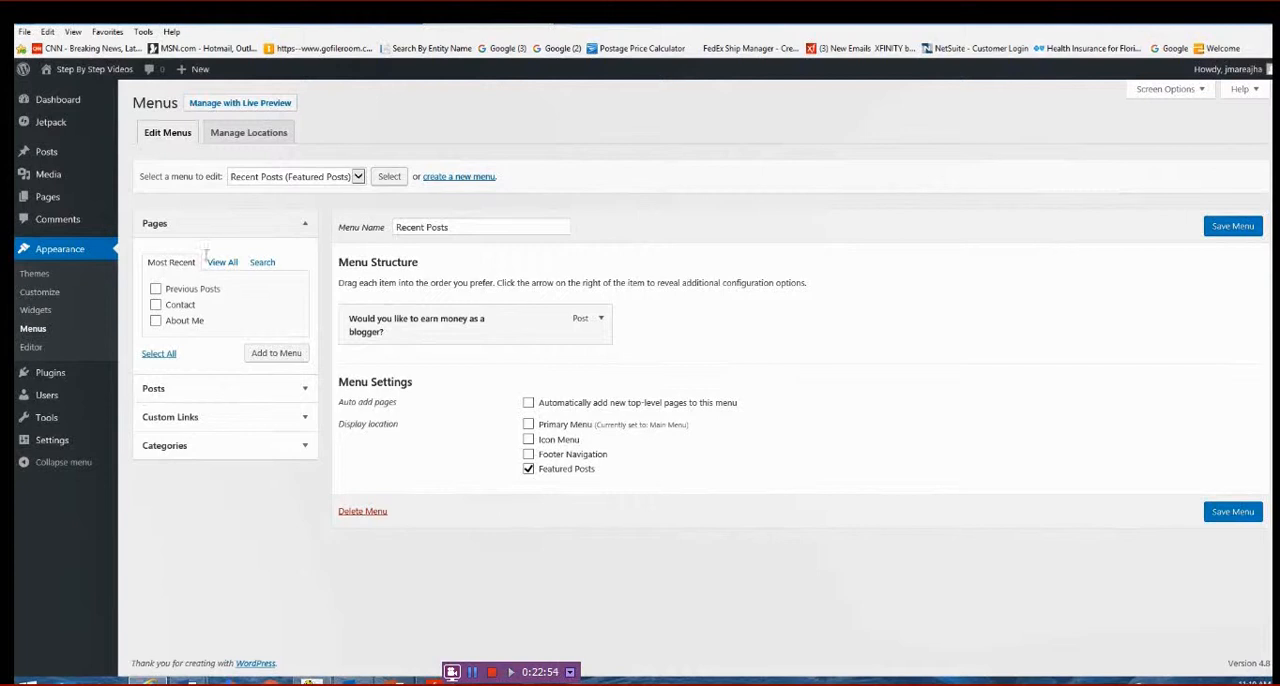
pyautogui.click(370, 512)
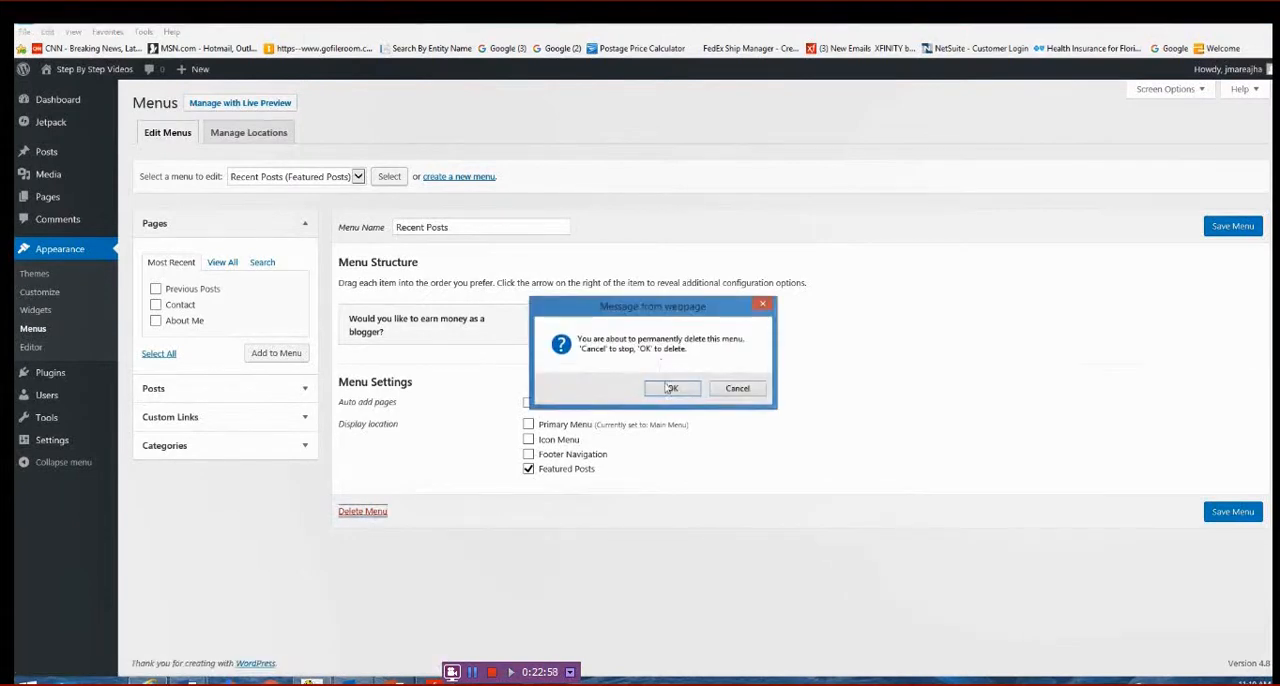
pyautogui.click(668, 388)
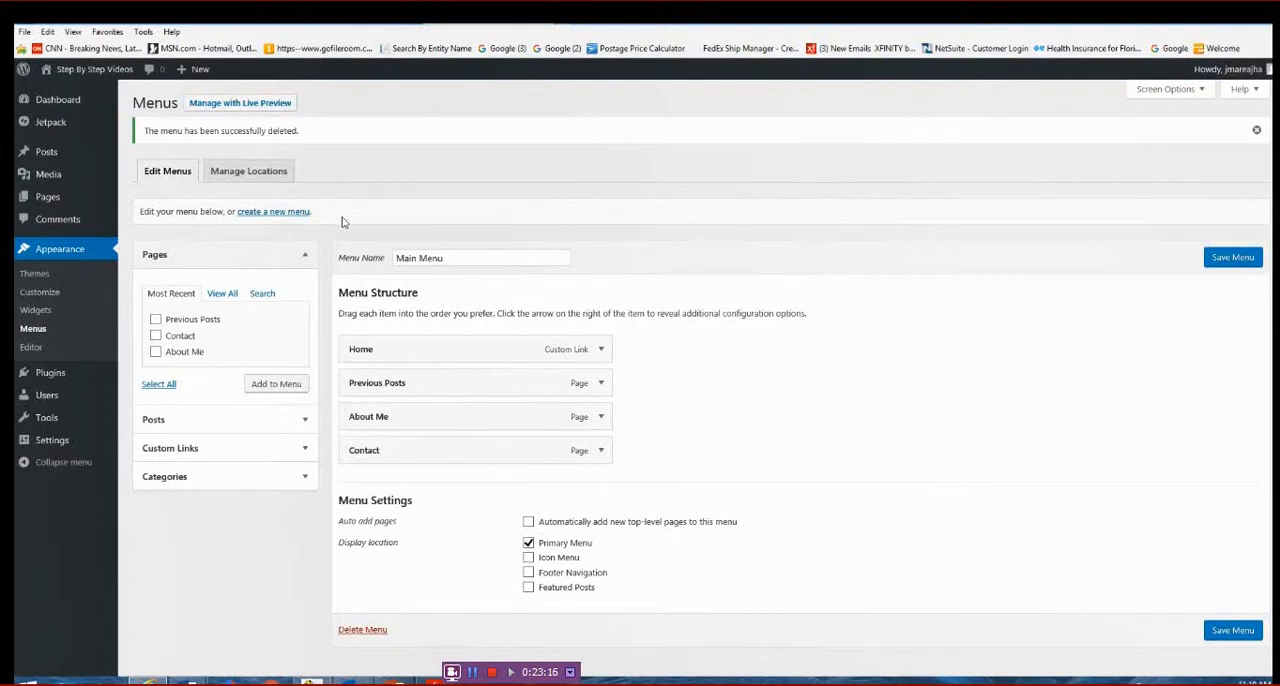
# - Create a new menu named "Recent Posts" and assign it to the Featured Posts display location
pyautogui.click(279, 213)
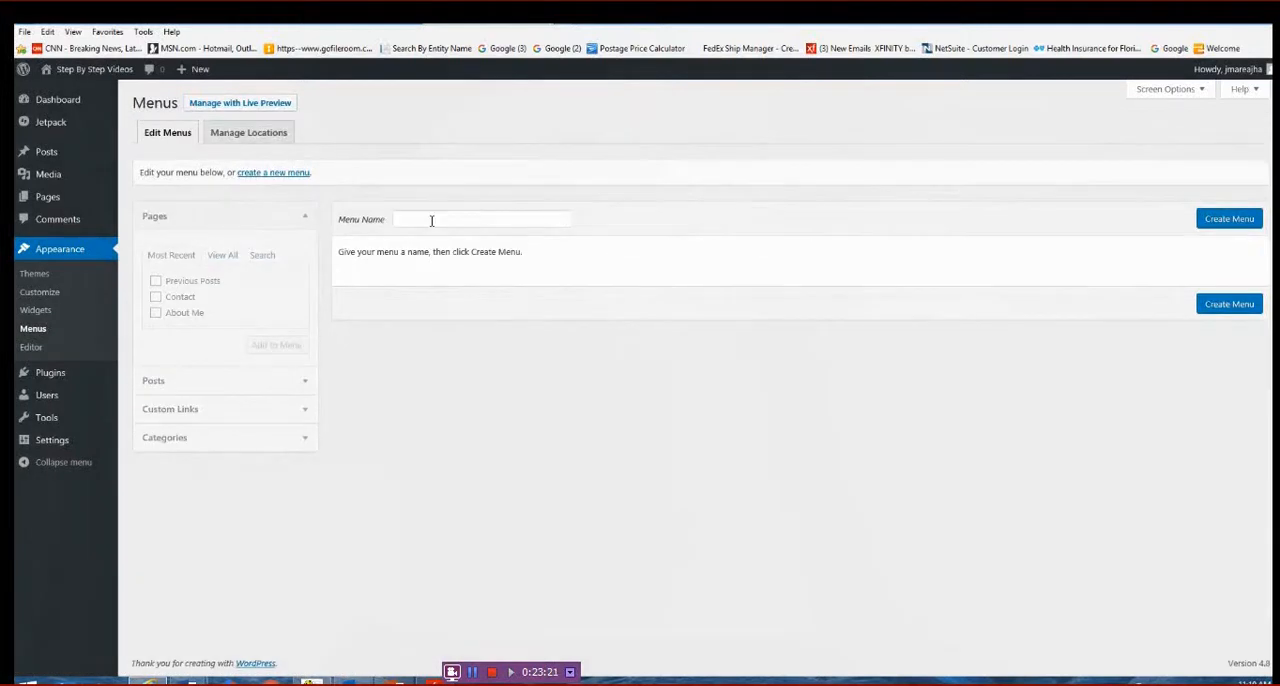
pyautogui.click(431, 220)
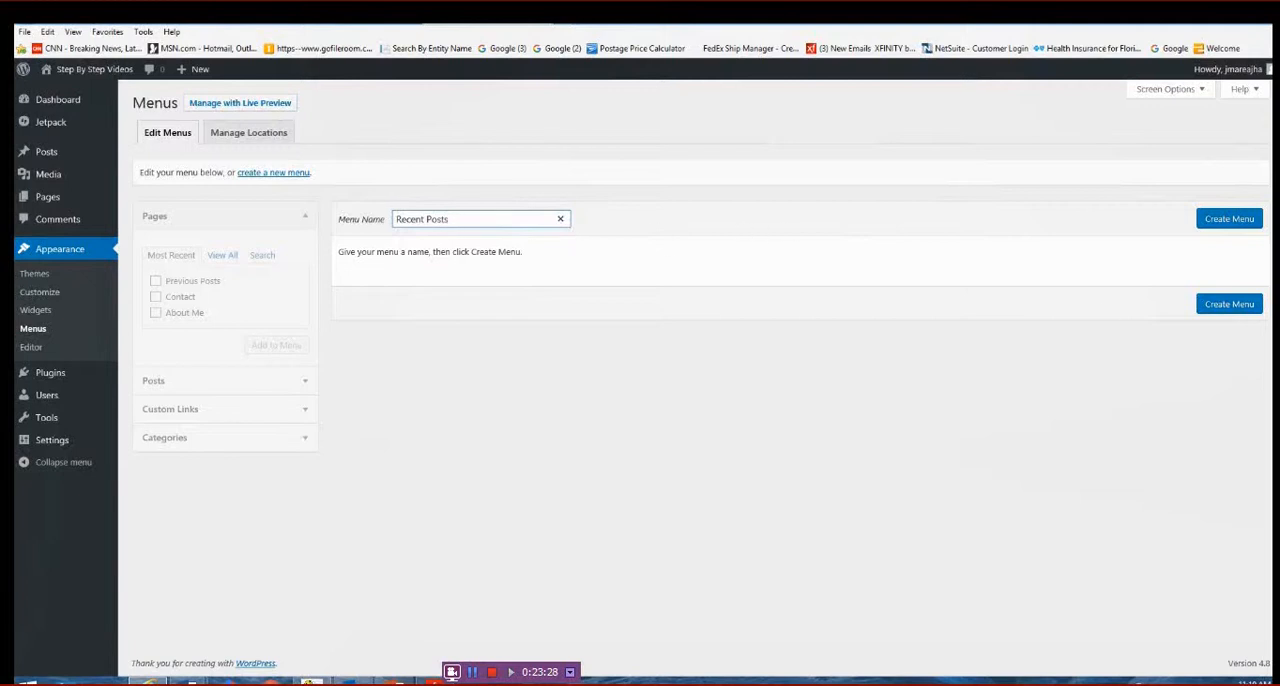
pyautogui.click(1248, 311)
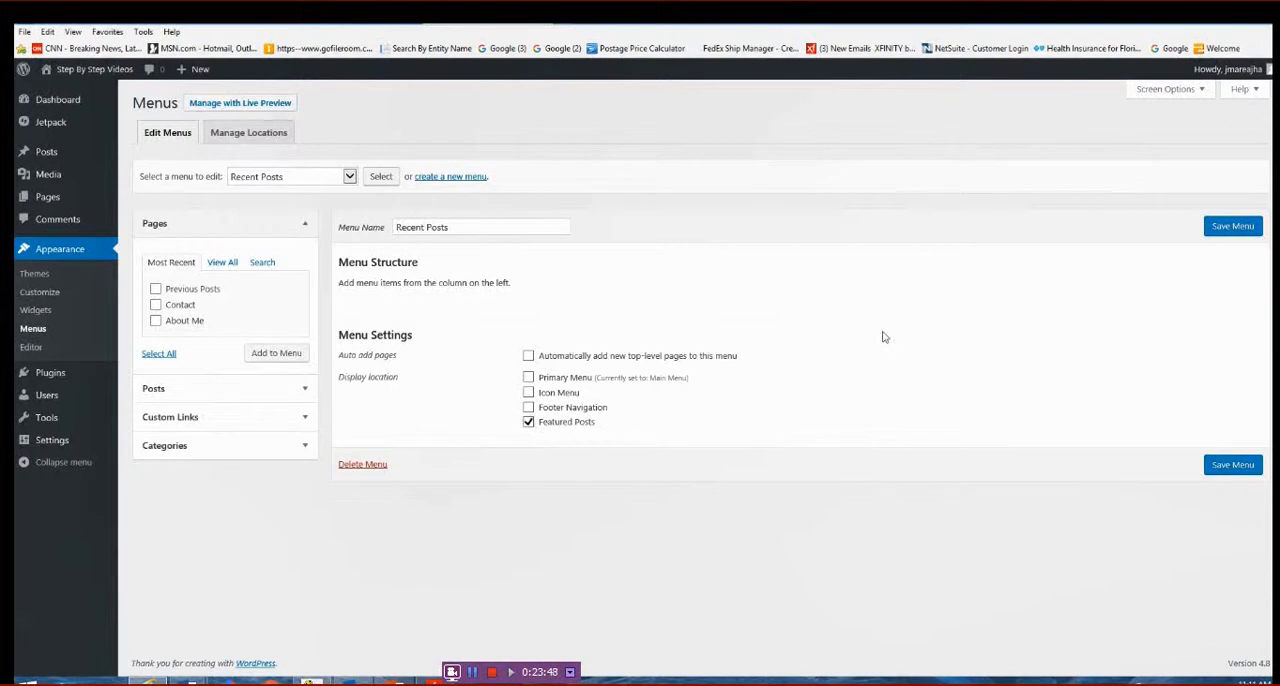
# - Add the posts "Learning How to Build a Website" and "Would you like to earn money as a blogger?" to the Recent Posts menu
pyautogui.click(303, 390)
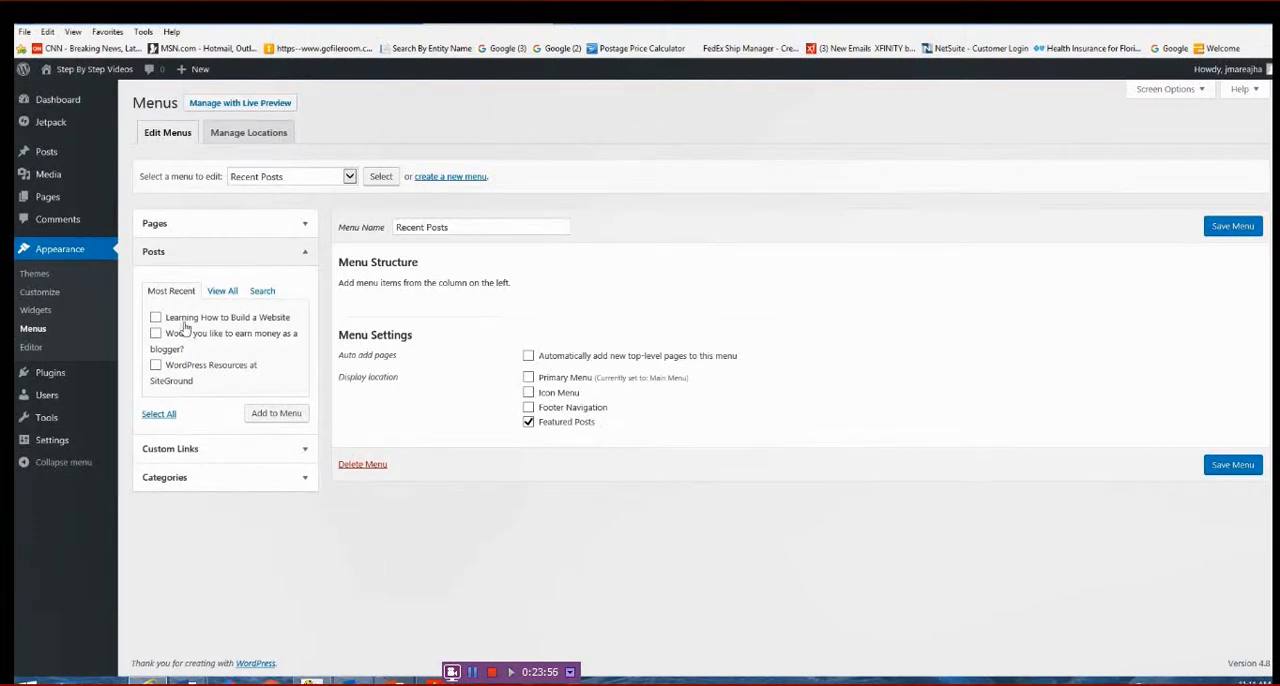
pyautogui.click(156, 317)
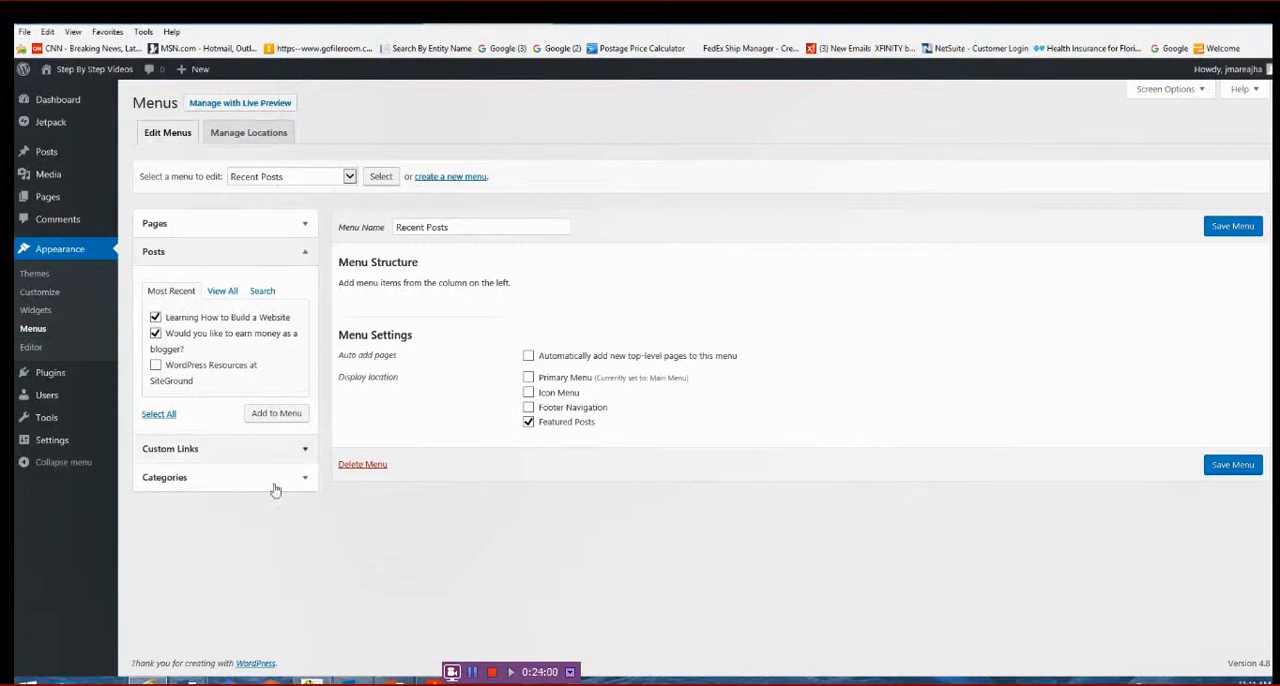
pyautogui.click(278, 413)
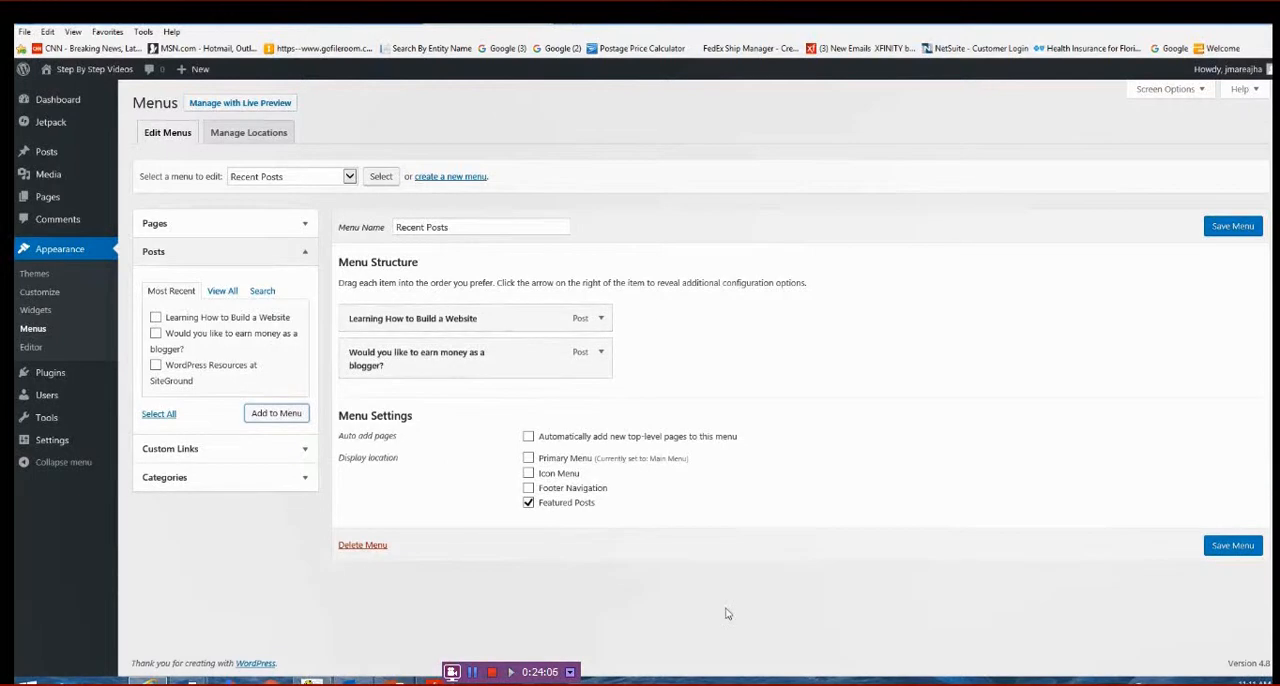
# - Save the Recent Posts menu and open the live site to view the featured posts
pyautogui.click(1225, 546)
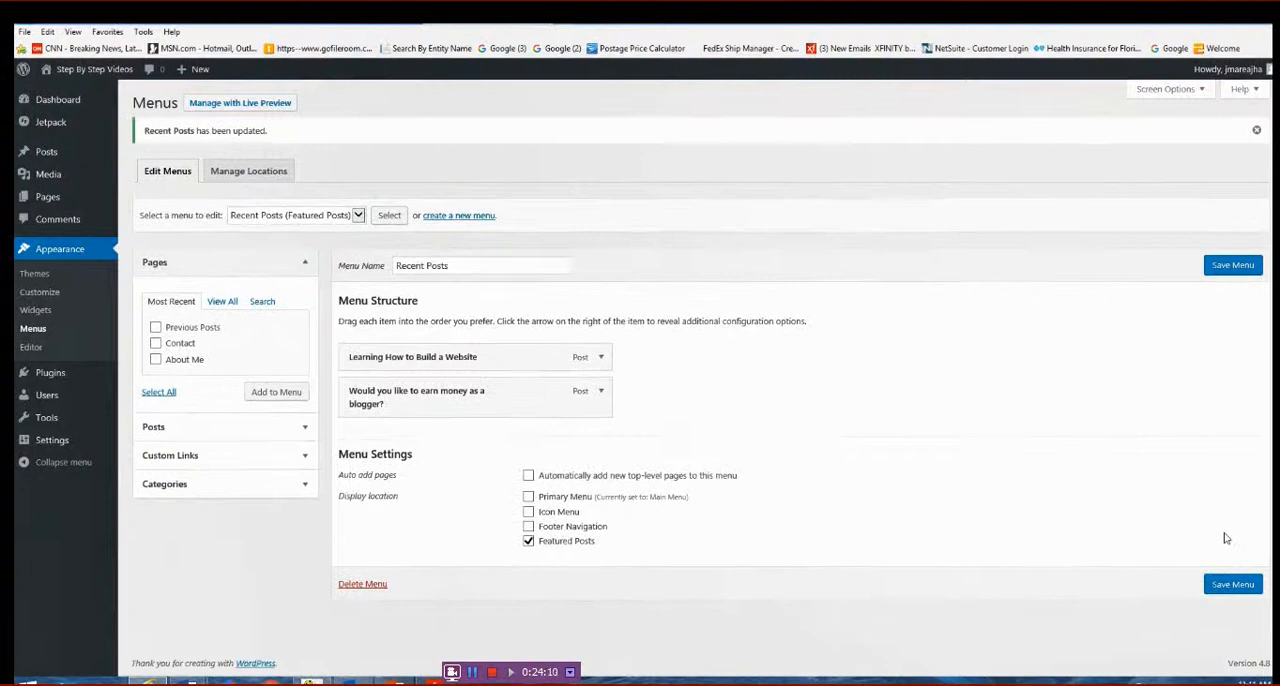
pyautogui.moveTo(98, 72)
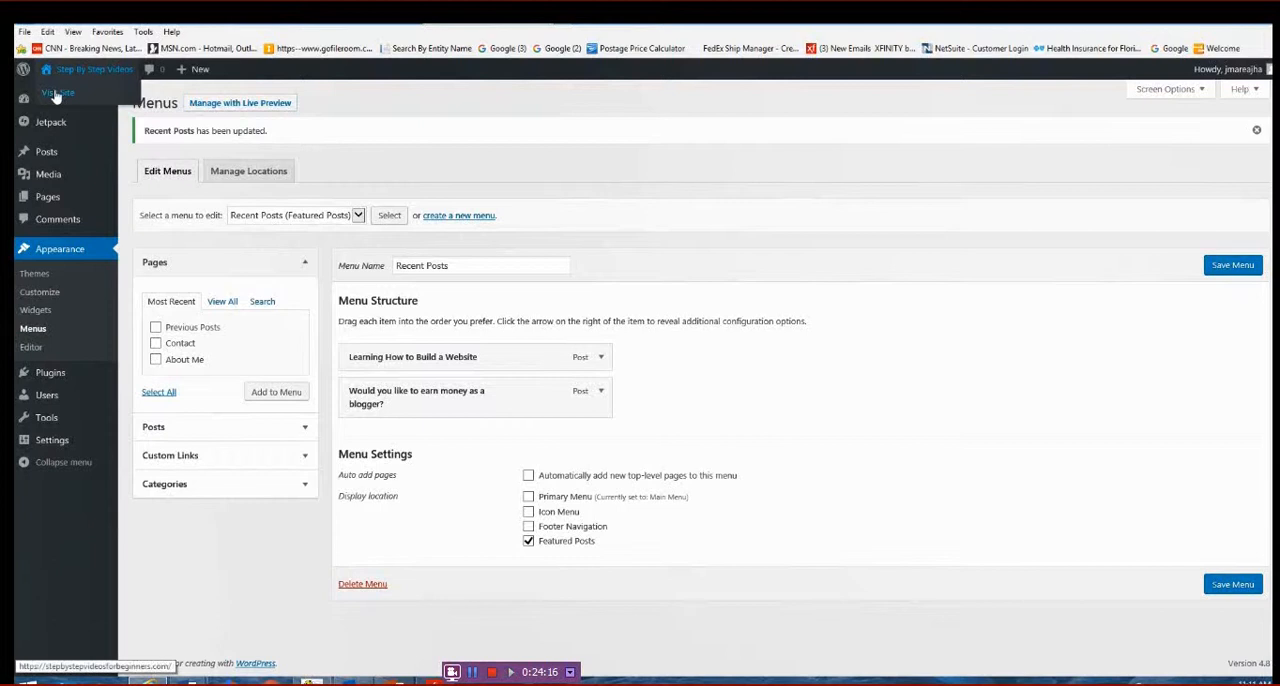
pyautogui.click(57, 94)
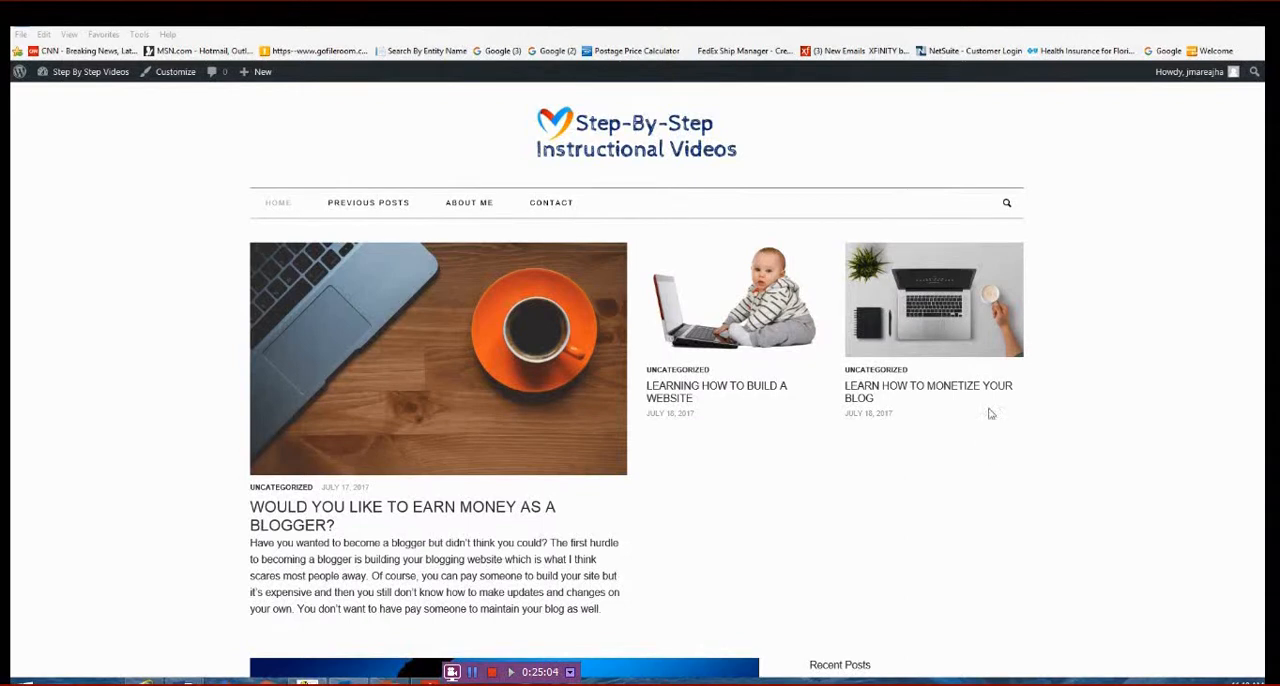
# - Go to the dashboard, return to the live site, and examine the featured posts and the blog post list on the home page
pyautogui.moveTo(103, 77)
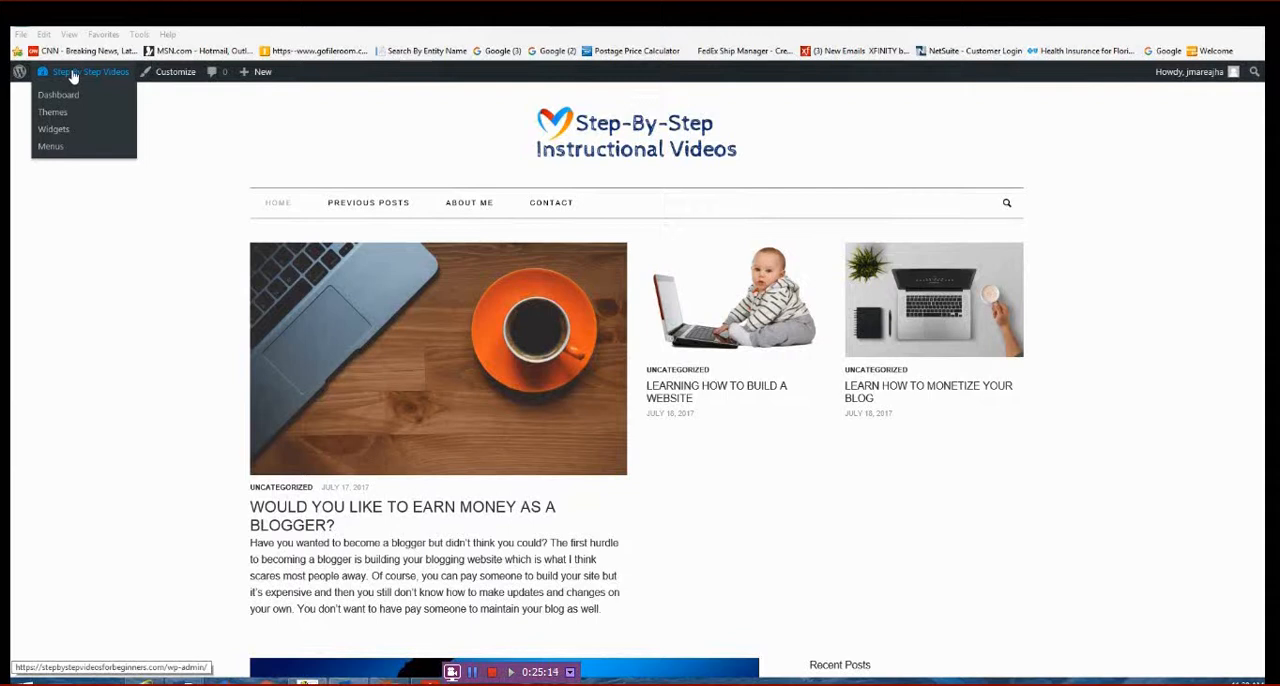
pyautogui.click(58, 96)
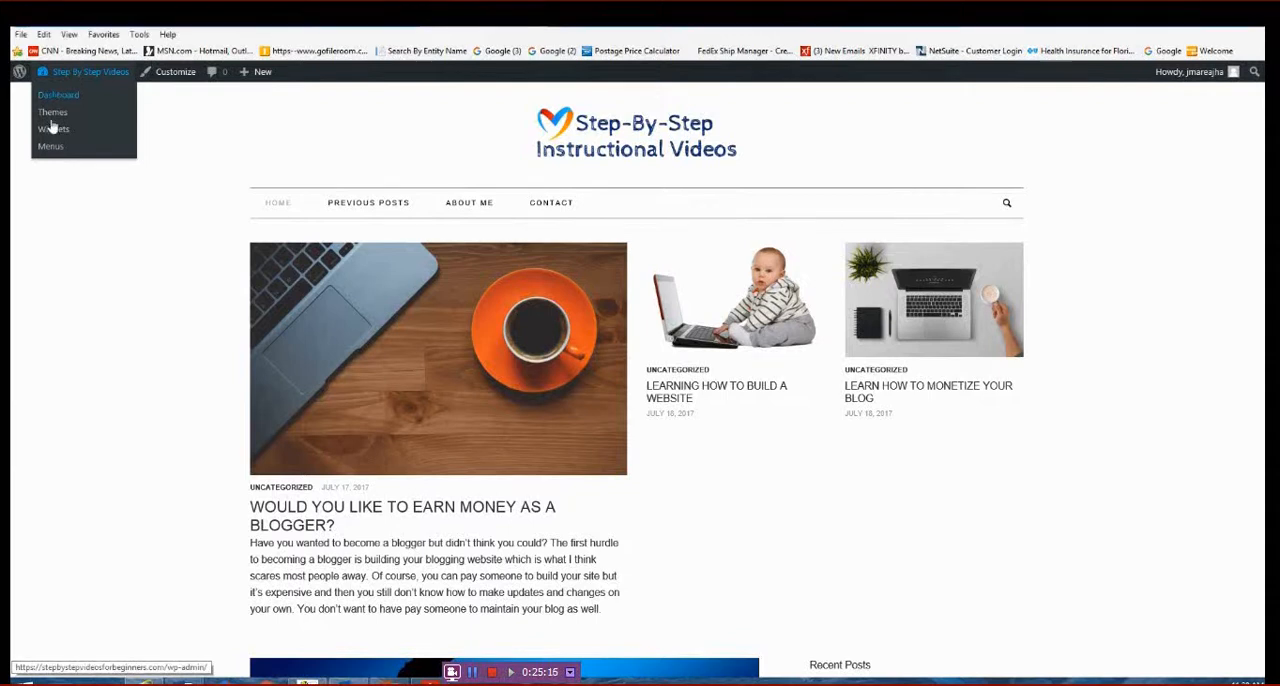
pyautogui.moveTo(77, 385)
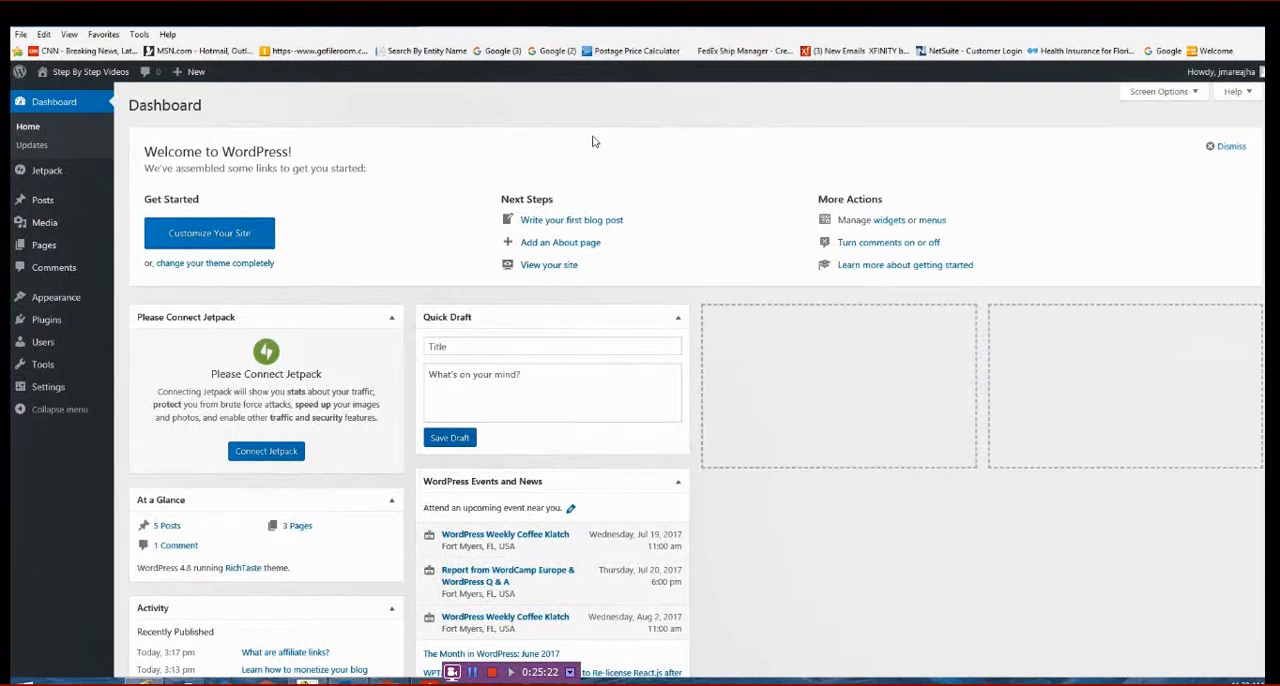
pyautogui.moveTo(55, 71)
pyautogui.click(57, 96)
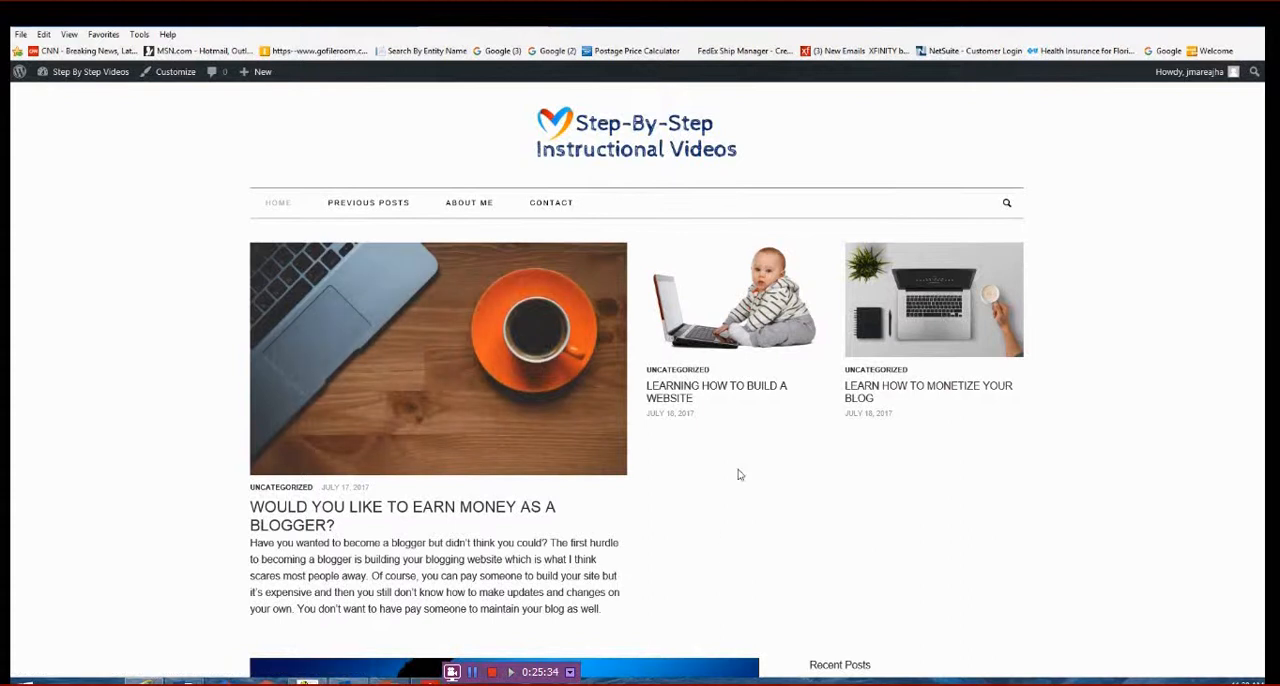
pyautogui.scroll(-3, 737, 475)
pyautogui.scroll(-1, 739, 477)
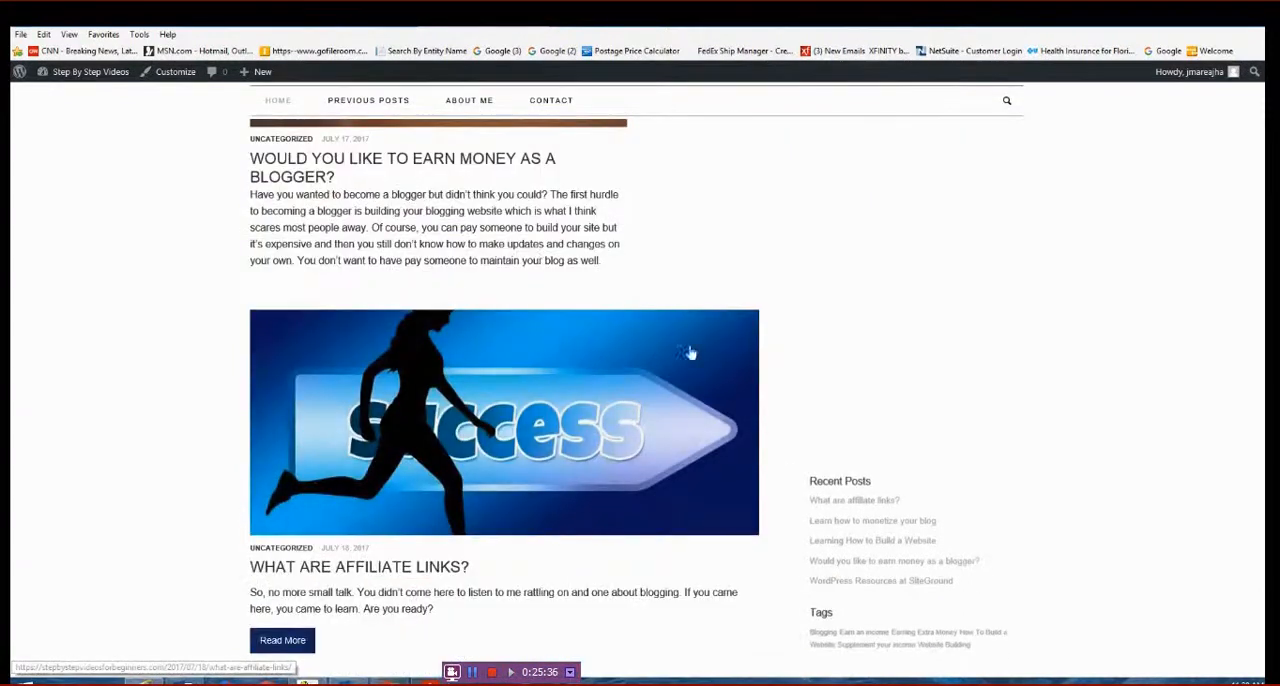
pyautogui.scroll(-3, 704, 458)
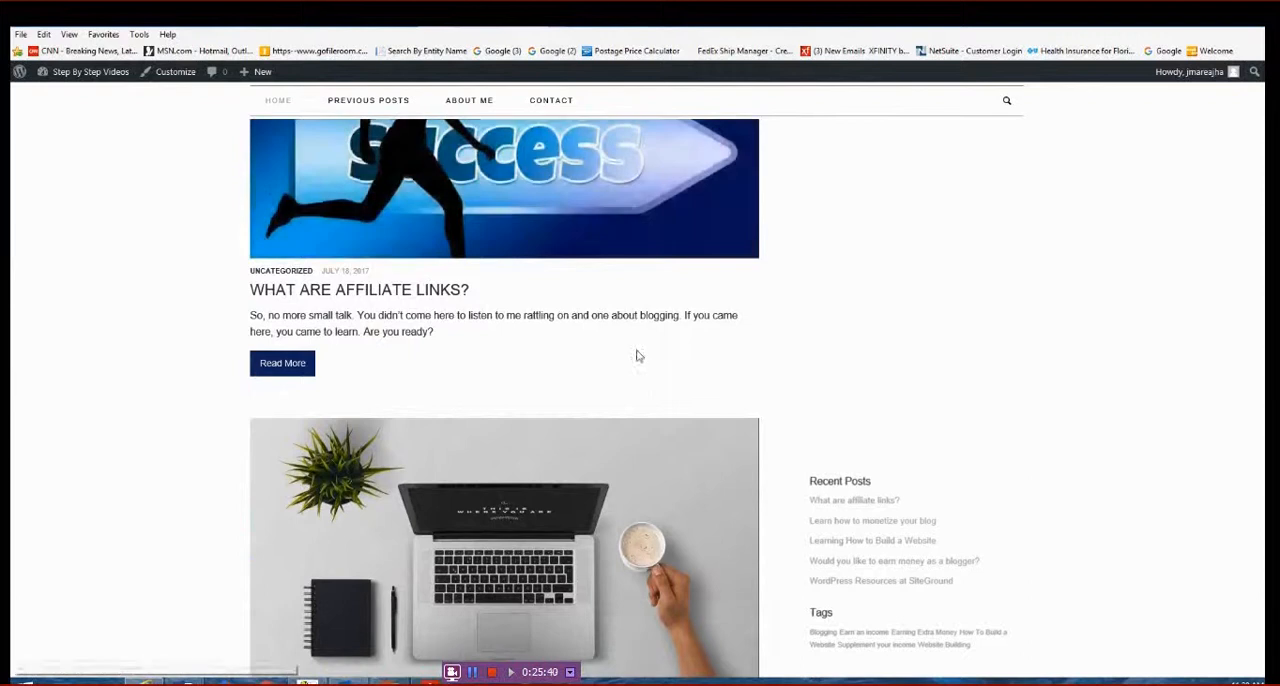
pyautogui.scroll(-7, 636, 354)
pyautogui.scroll(-9, 638, 355)
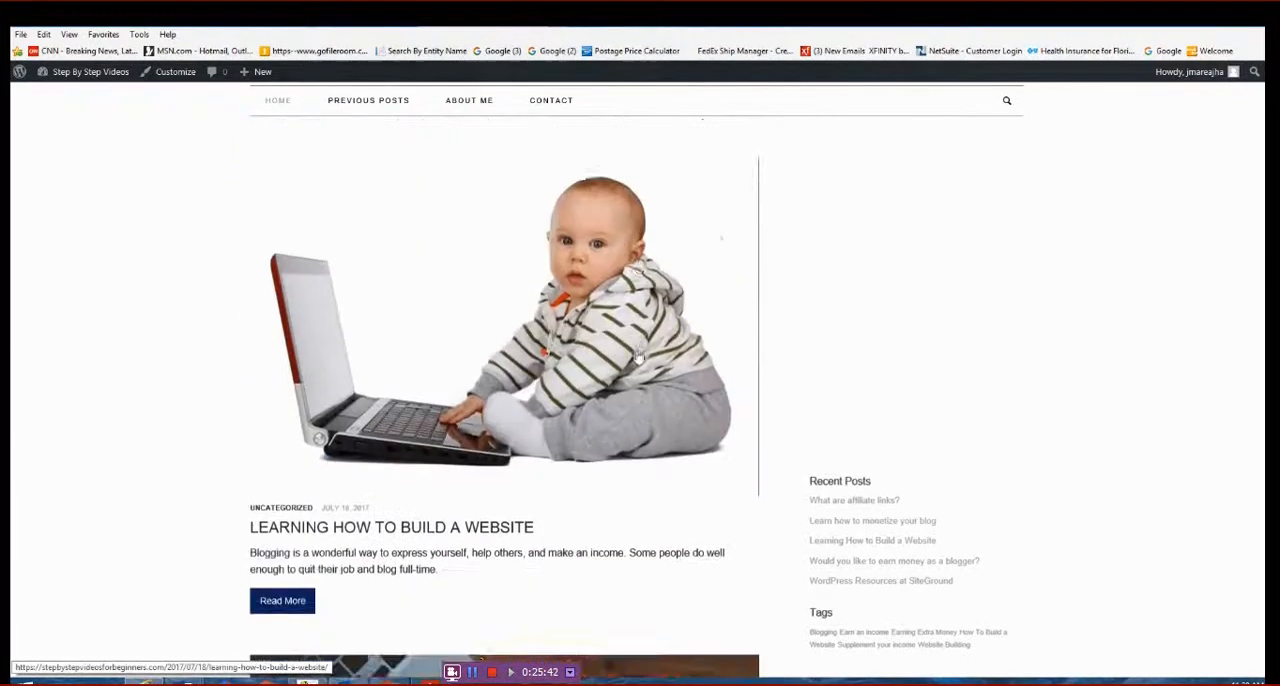
pyautogui.scroll(18, 638, 358)
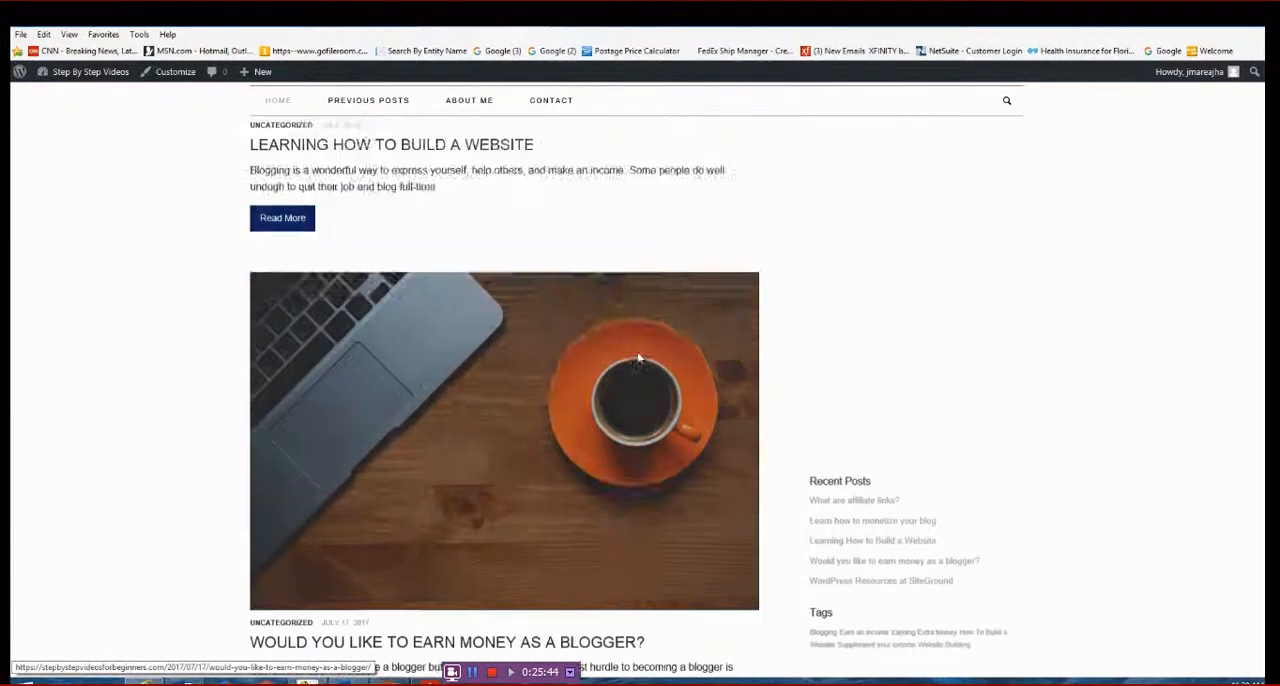
pyautogui.scroll(5, 638, 358)
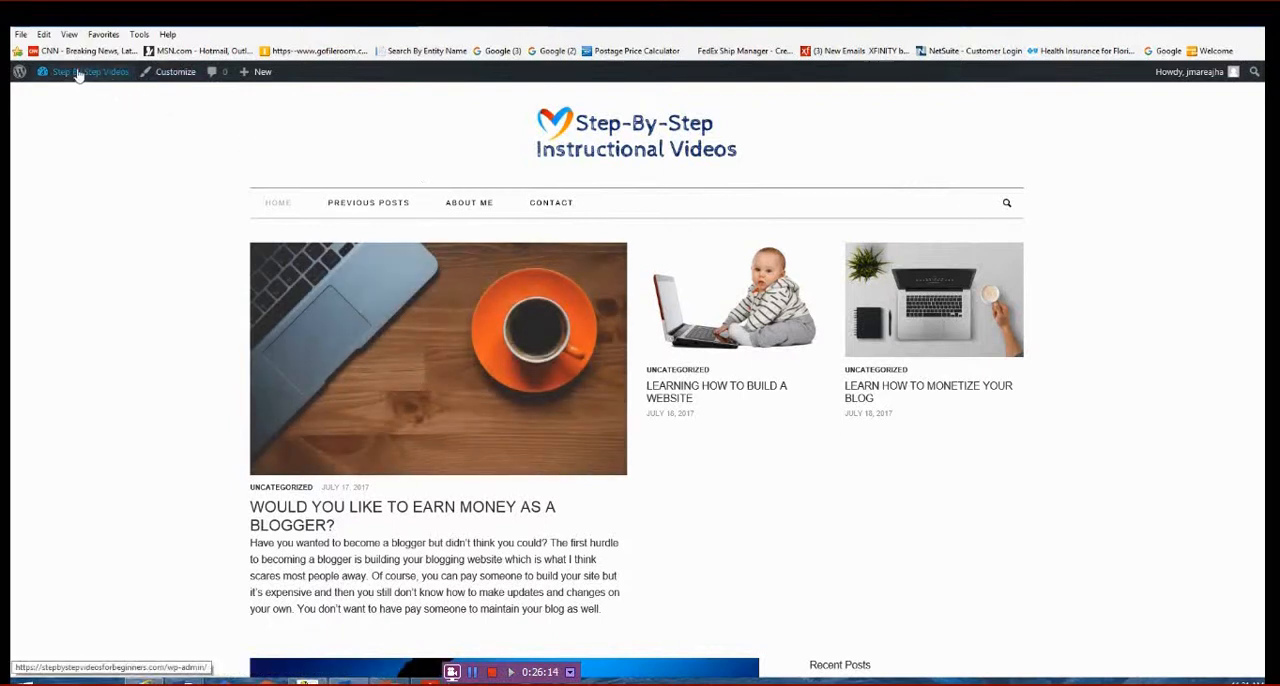
# - In the site's menu management, add the posts "What are affiliate links?" and "Learning How to Build a Website" to the Recent Posts menu
pyautogui.moveTo(74, 75)
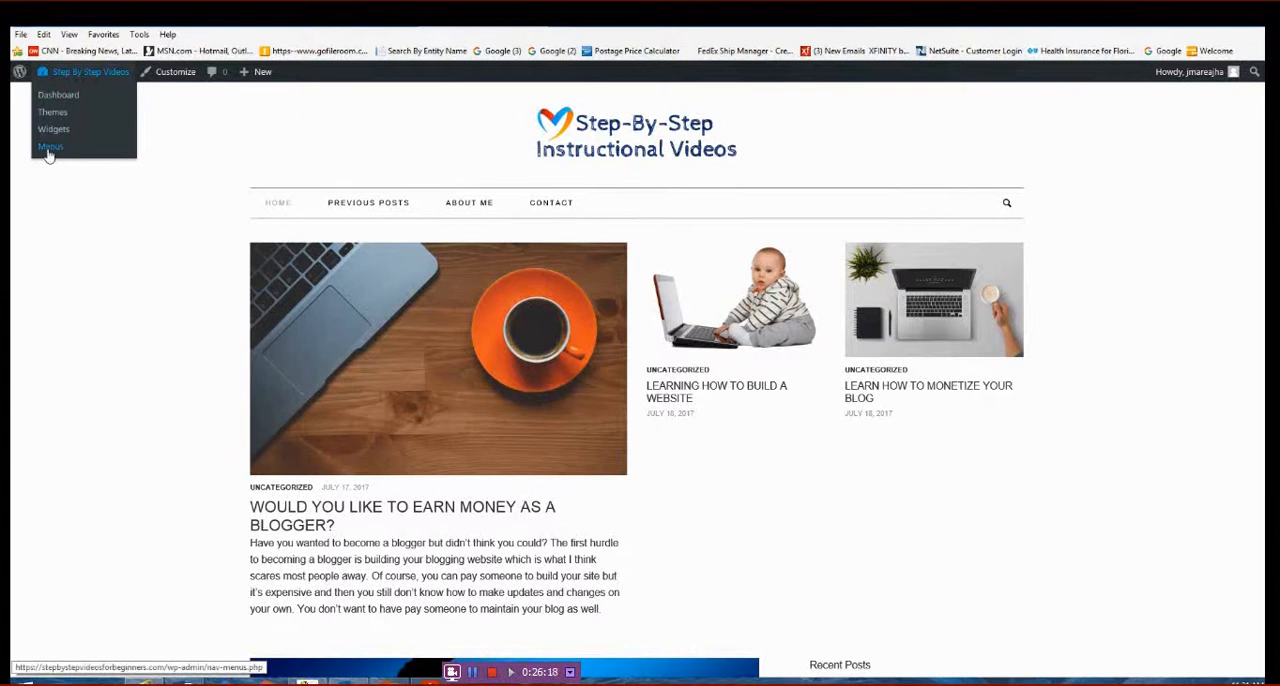
pyautogui.click(58, 95)
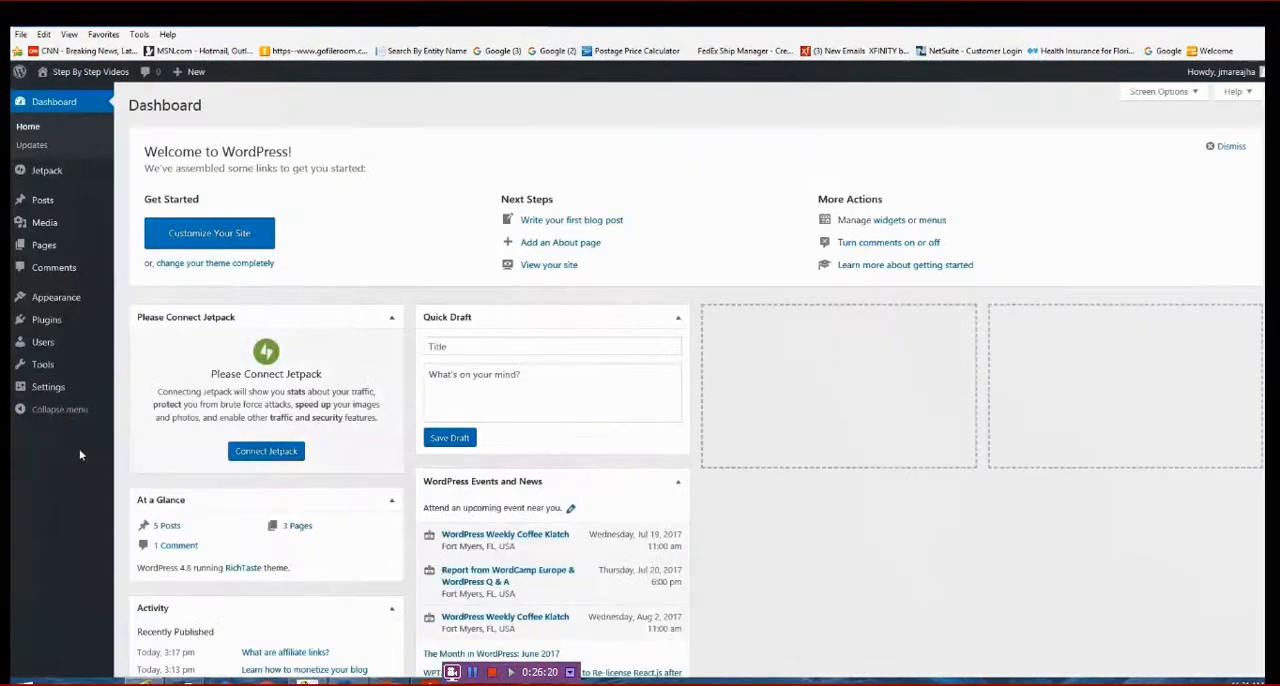
pyautogui.moveTo(58, 306)
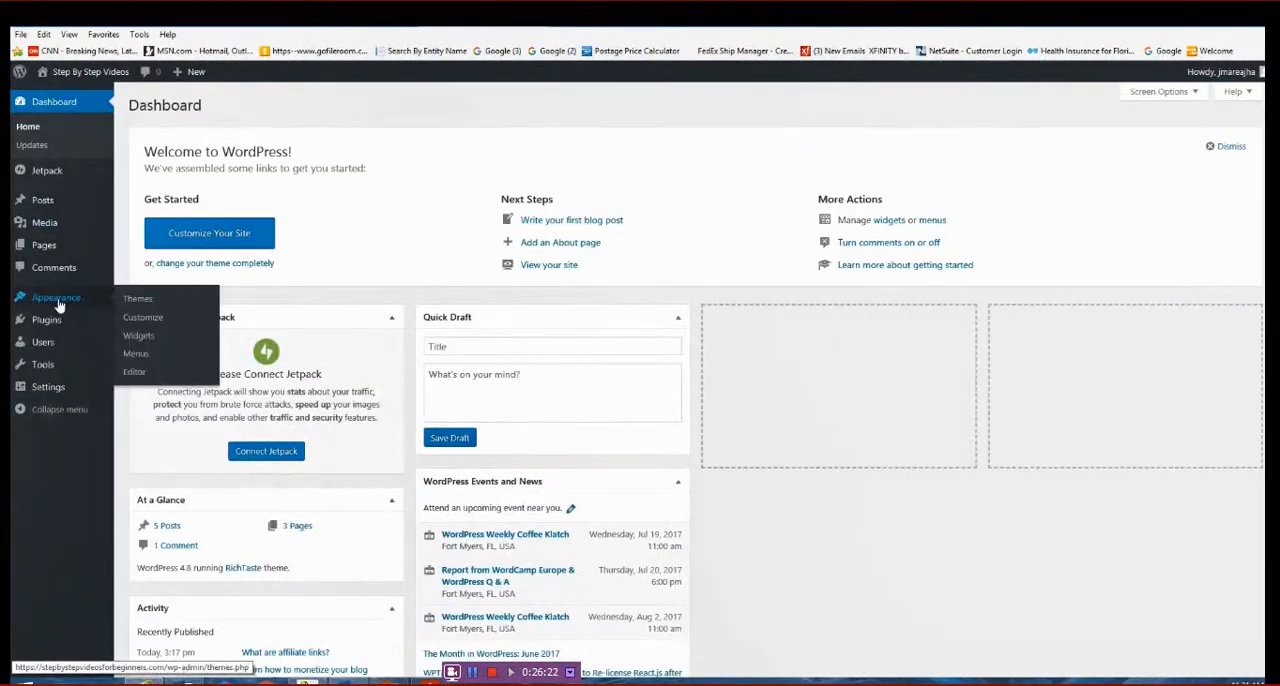
pyautogui.click(137, 358)
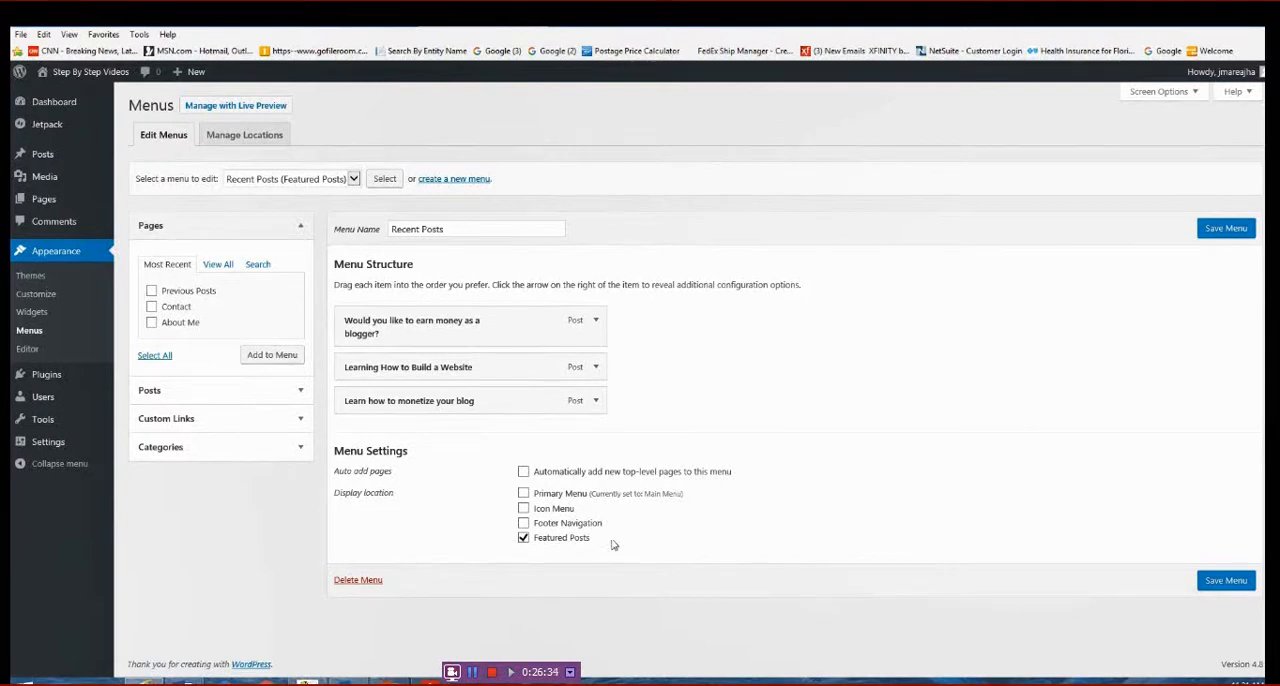
pyautogui.click(300, 390)
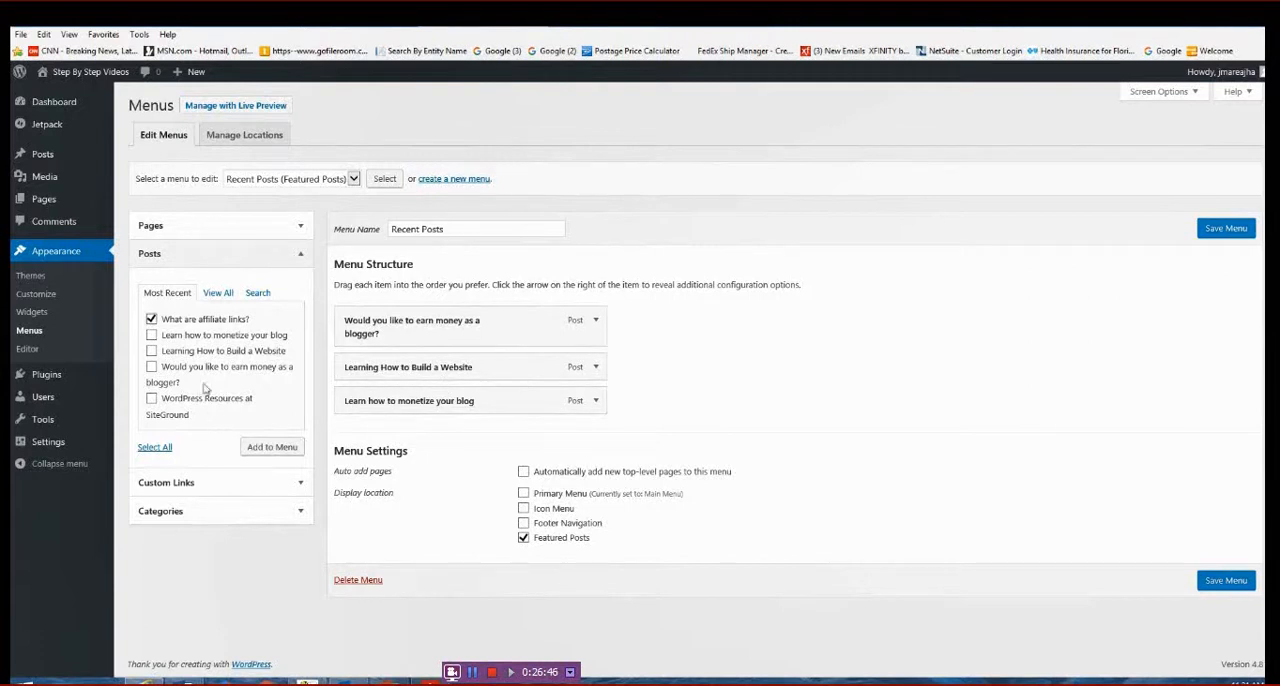
pyautogui.click(152, 351)
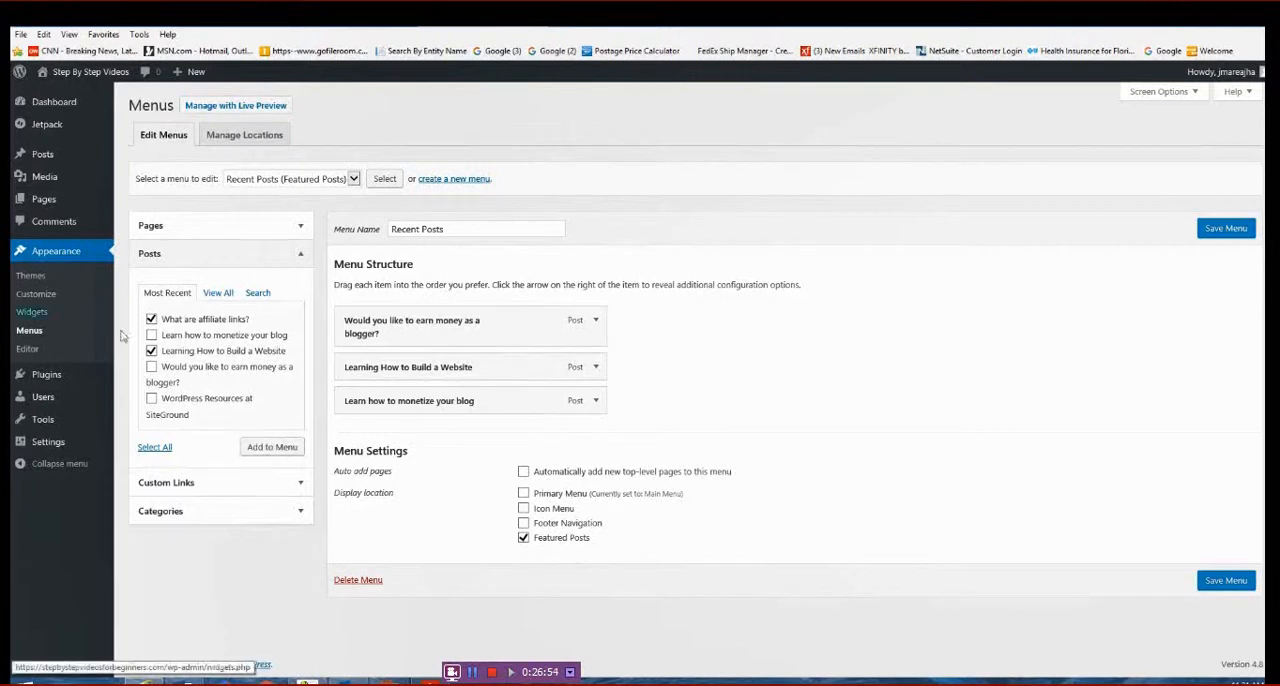
pyautogui.click(270, 447)
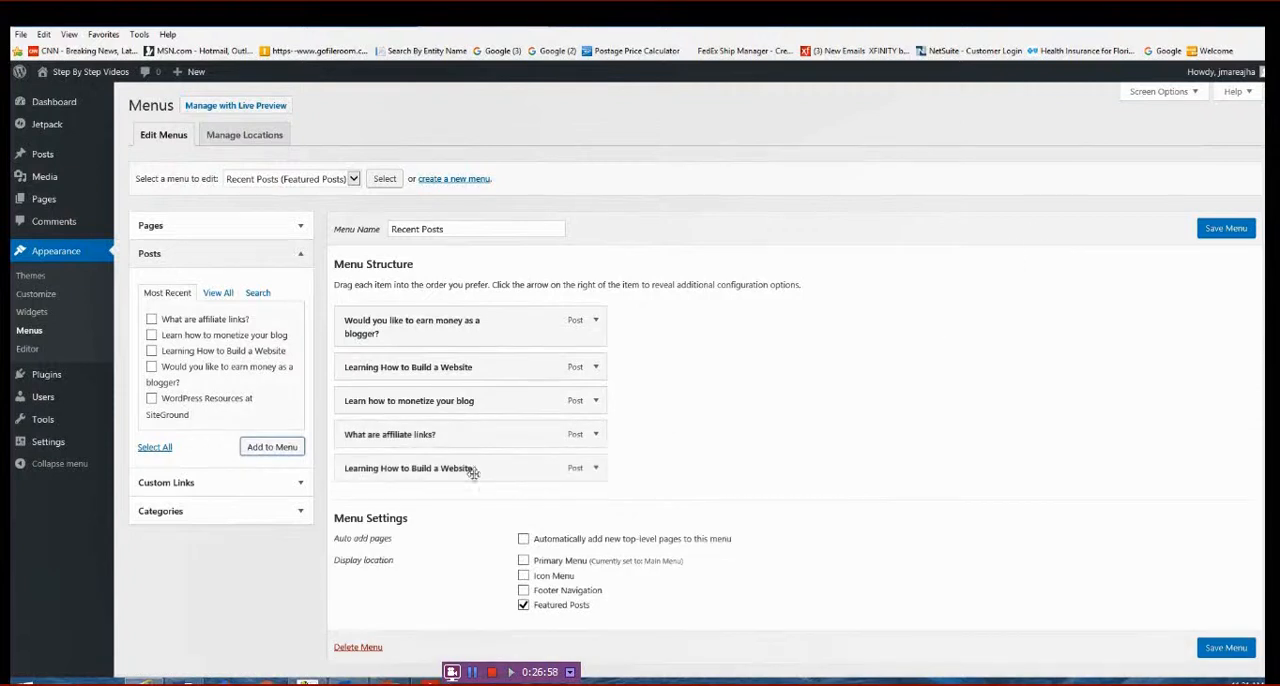
# - Save the Recent Posts menu with its added posts and check the featured posts area on the live site
pyautogui.moveTo(100, 75)
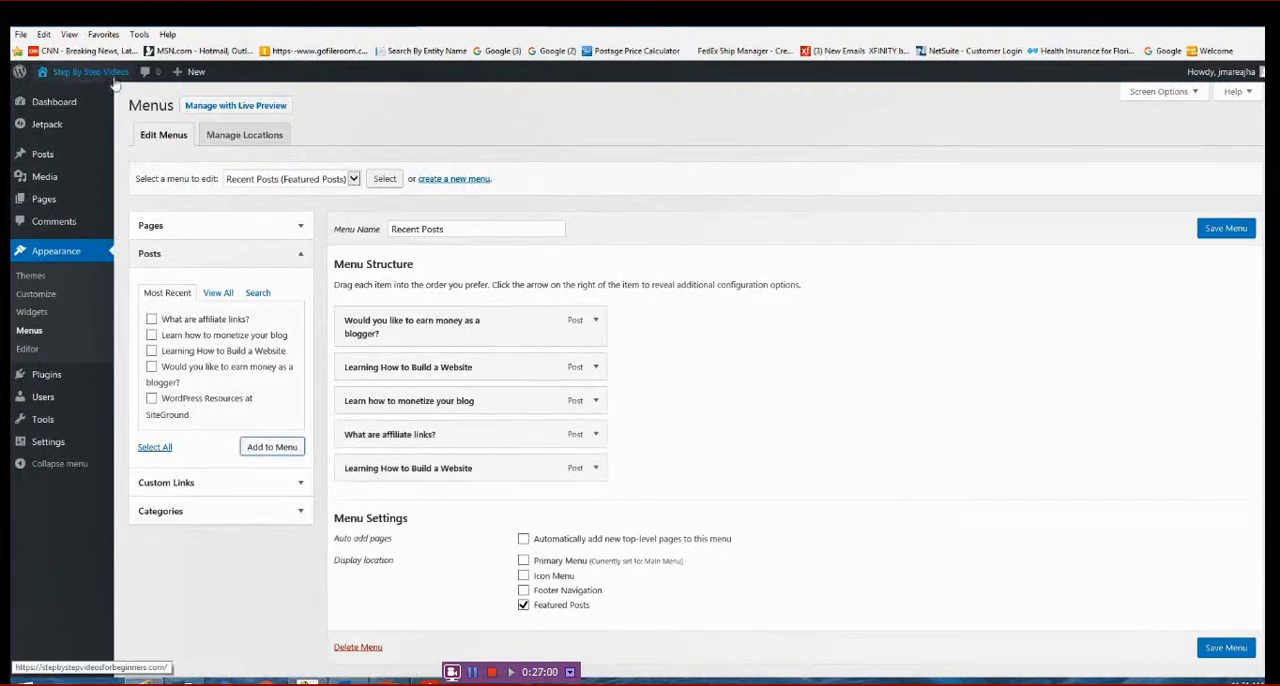
pyautogui.click(56, 97)
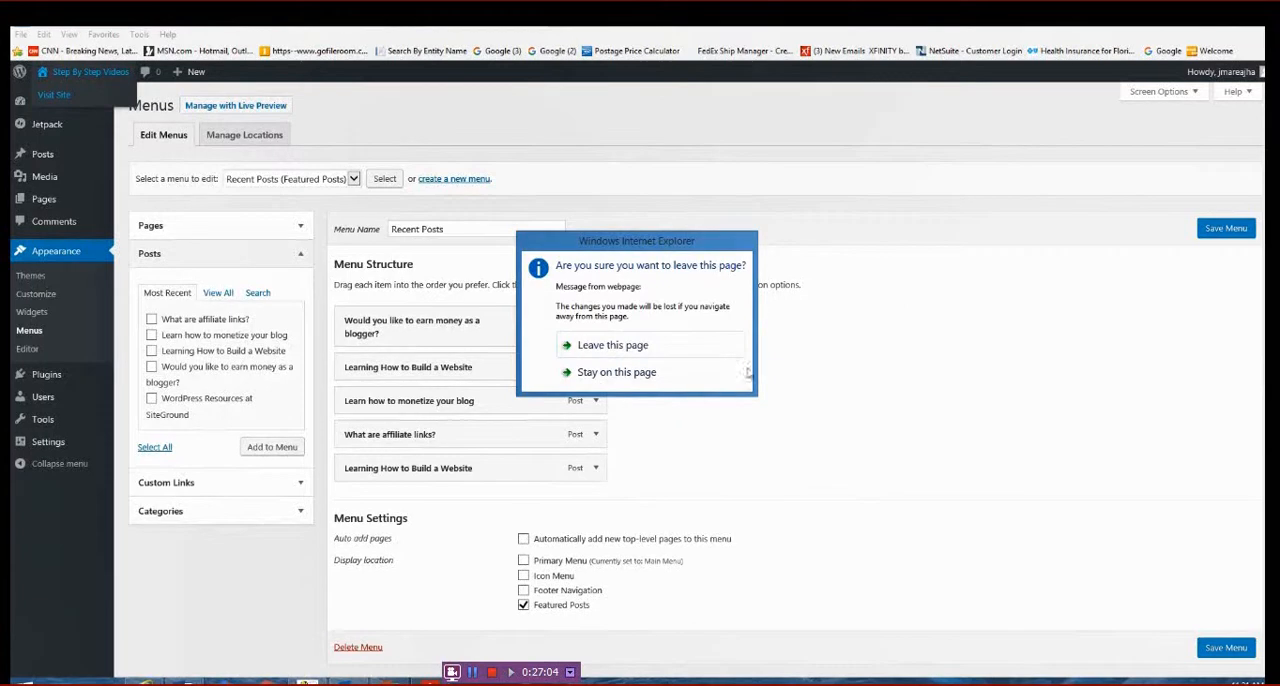
pyautogui.click(610, 372)
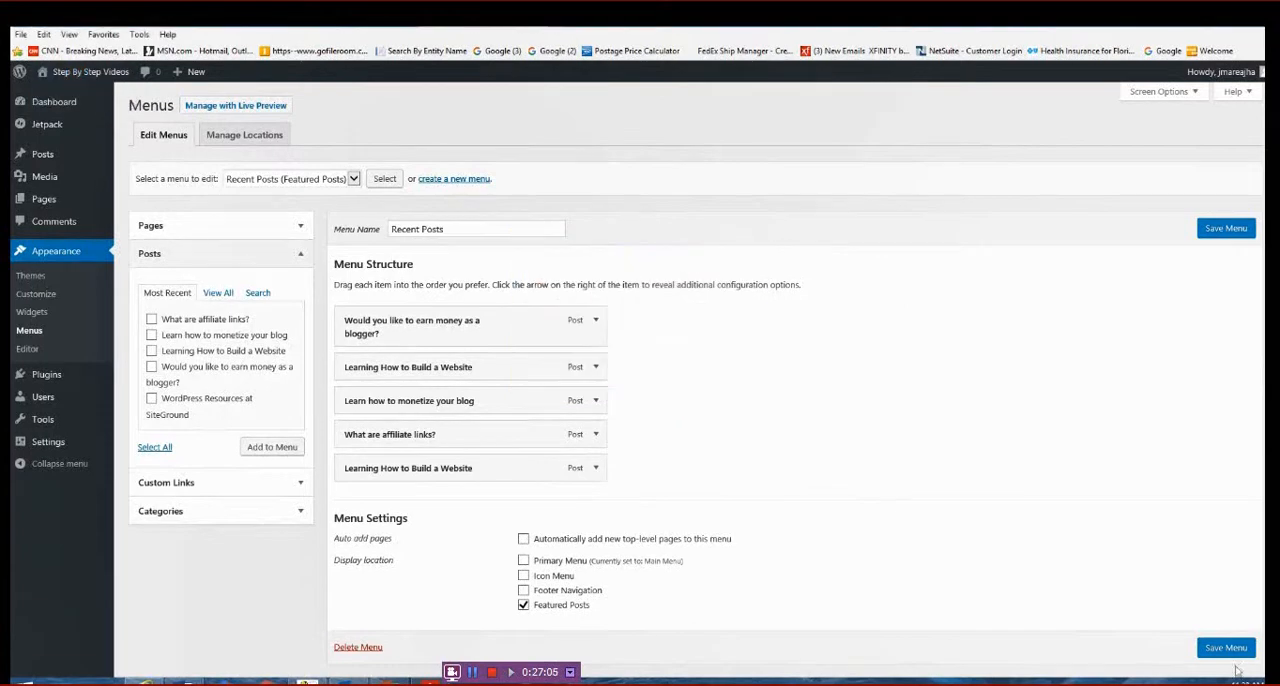
pyautogui.click(1224, 647)
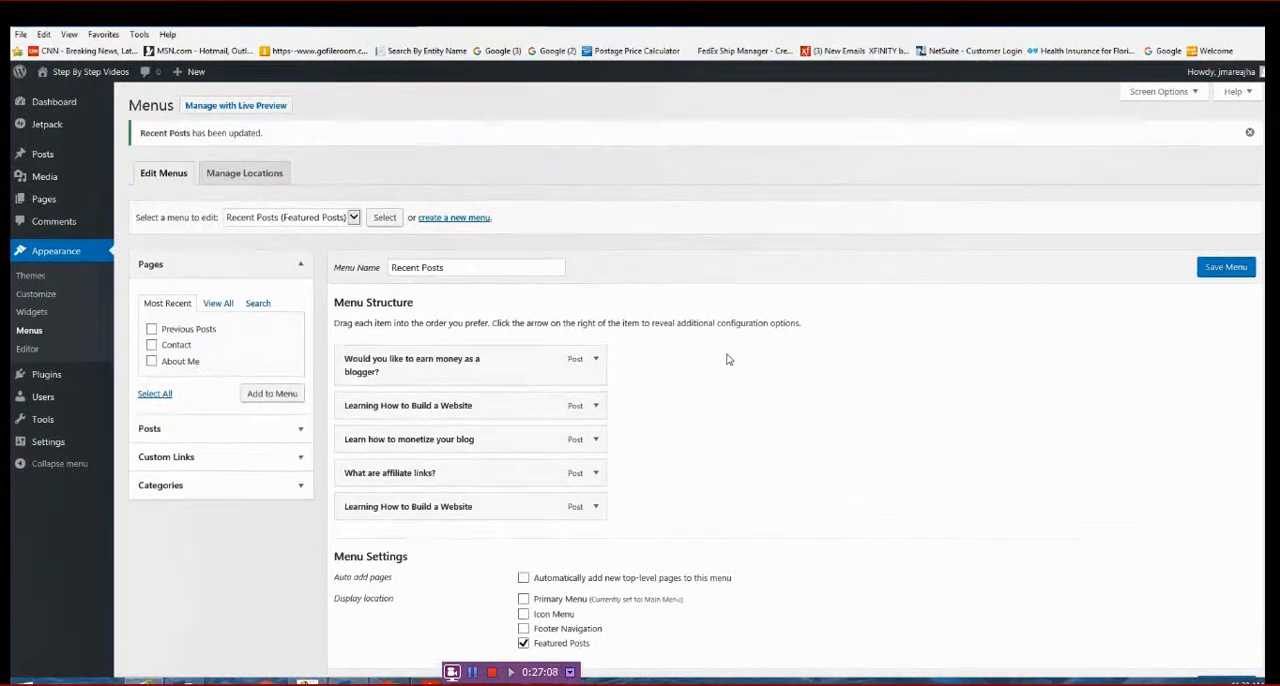
pyautogui.click(62, 97)
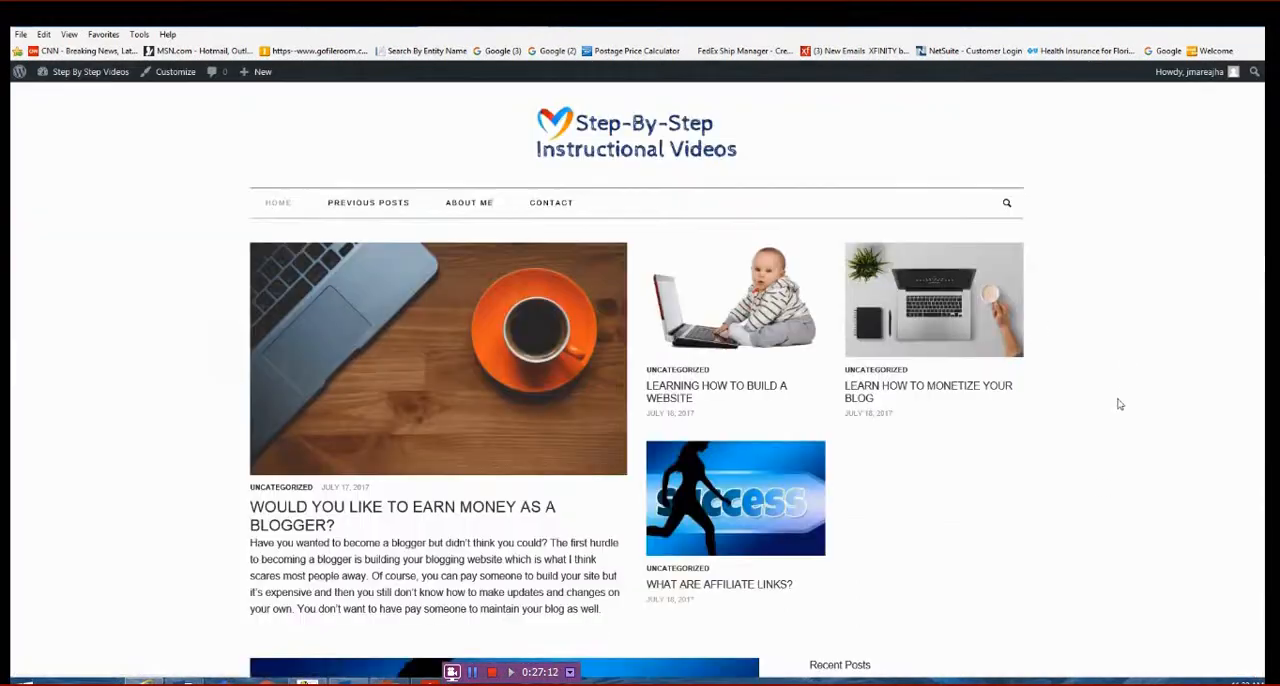
pyautogui.scroll(-2, 1076, 502)
pyautogui.scroll(2, 1076, 502)
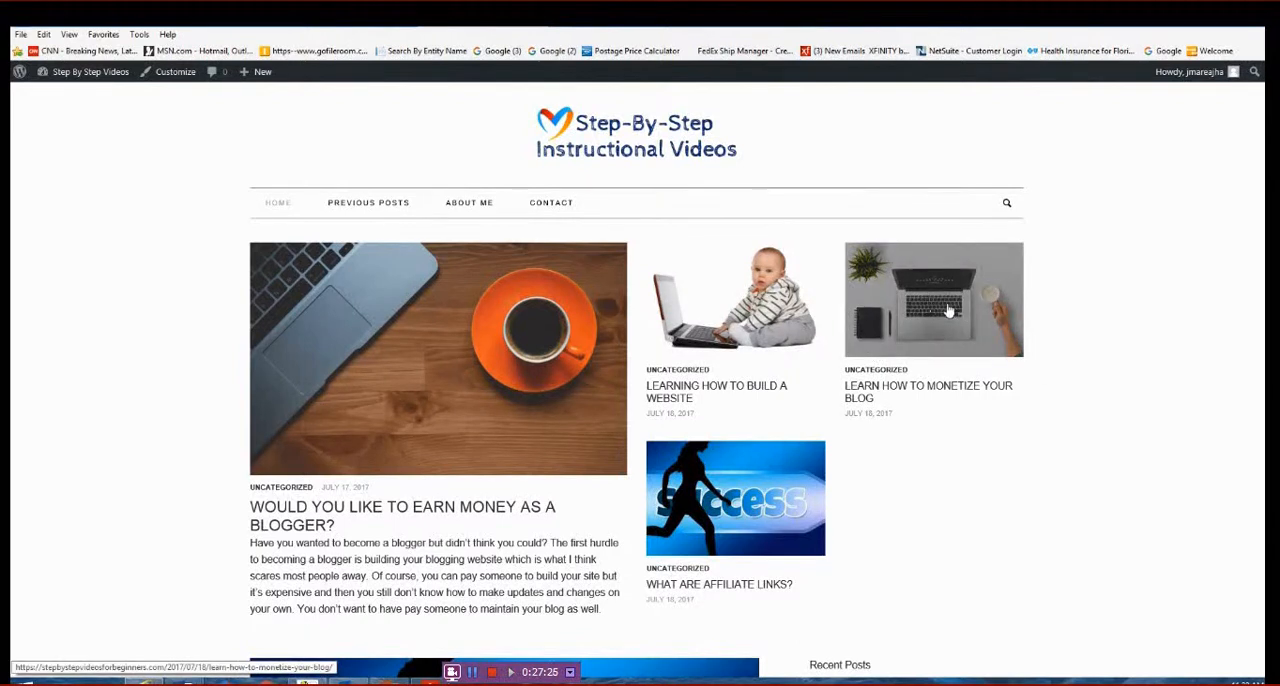
# - Move "Learn how to monetize your blog" to the first position in the Recent Posts menu and save the menu
pyautogui.moveTo(58, 82)
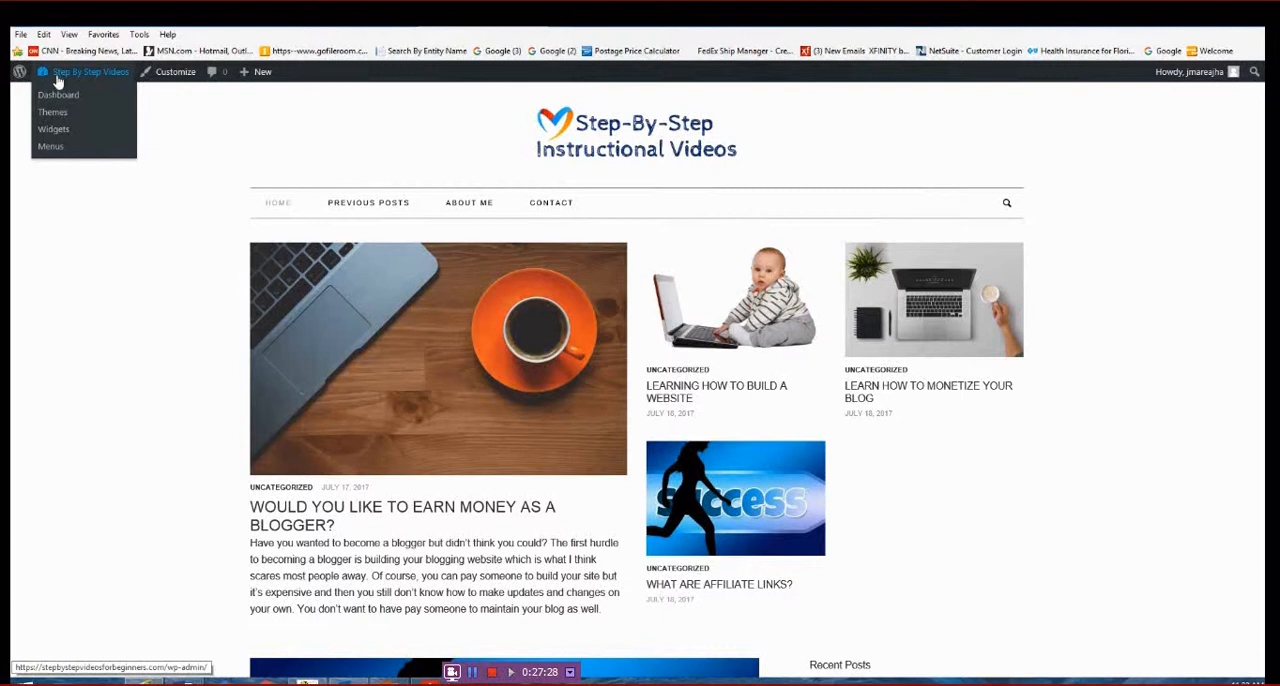
pyautogui.click(50, 146)
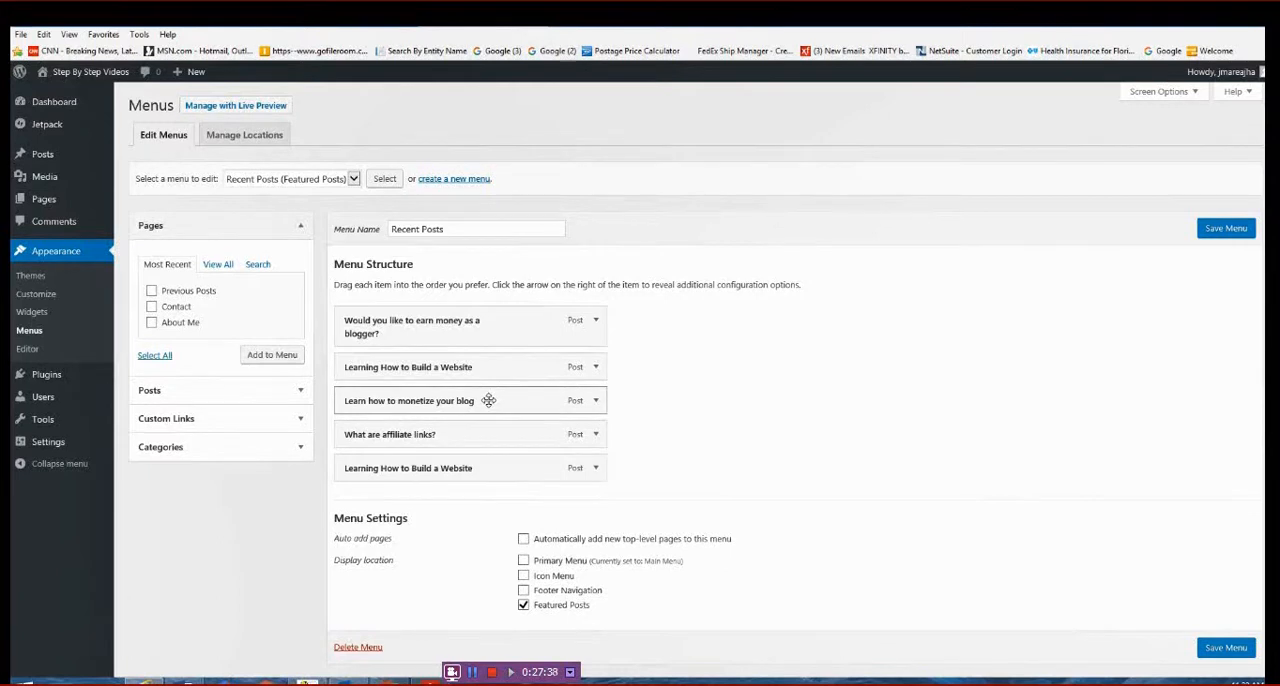
pyautogui.moveTo(489, 402); pyautogui.dragTo(490, 322)
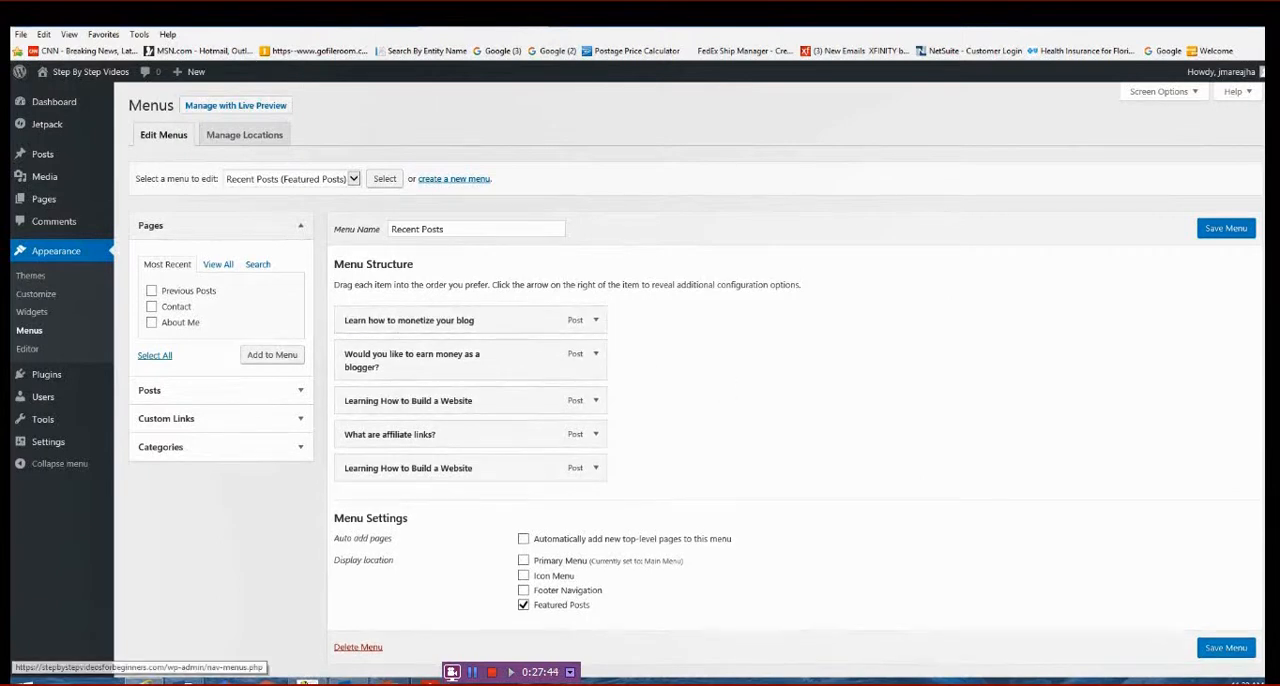
pyautogui.click(1227, 648)
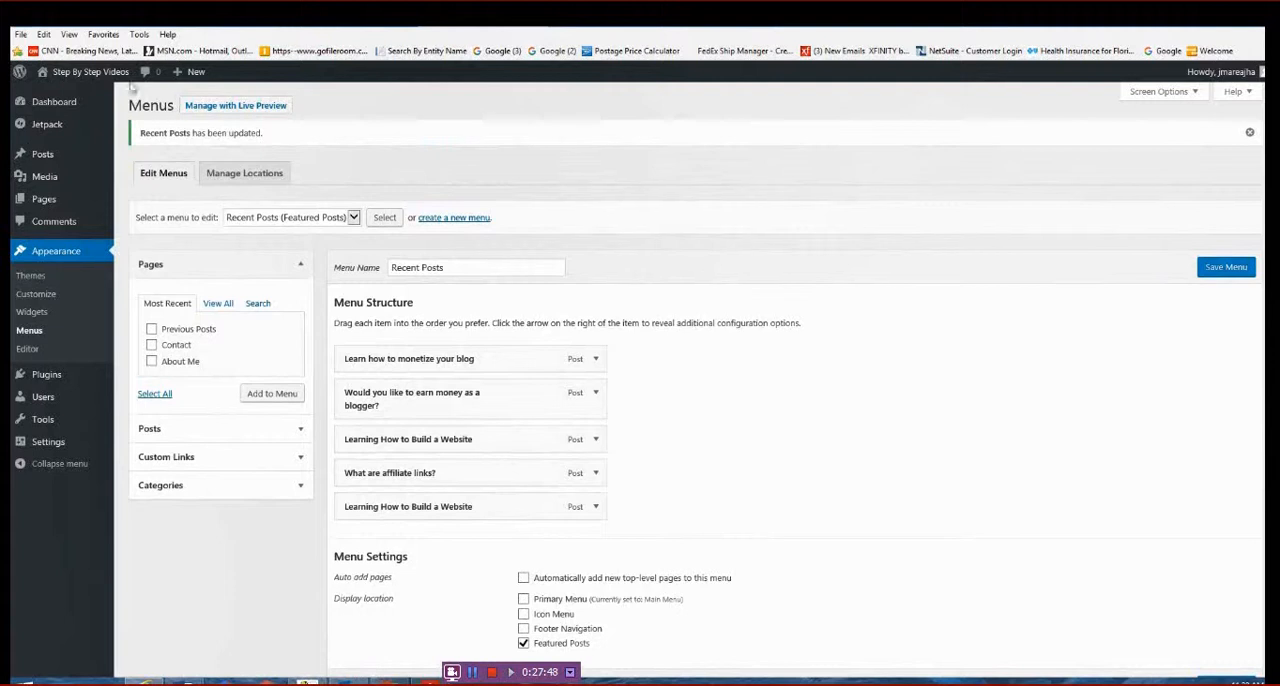
# - Visit the live site and examine the reordered featured posts and the blog post list below them
pyautogui.click(54, 96)
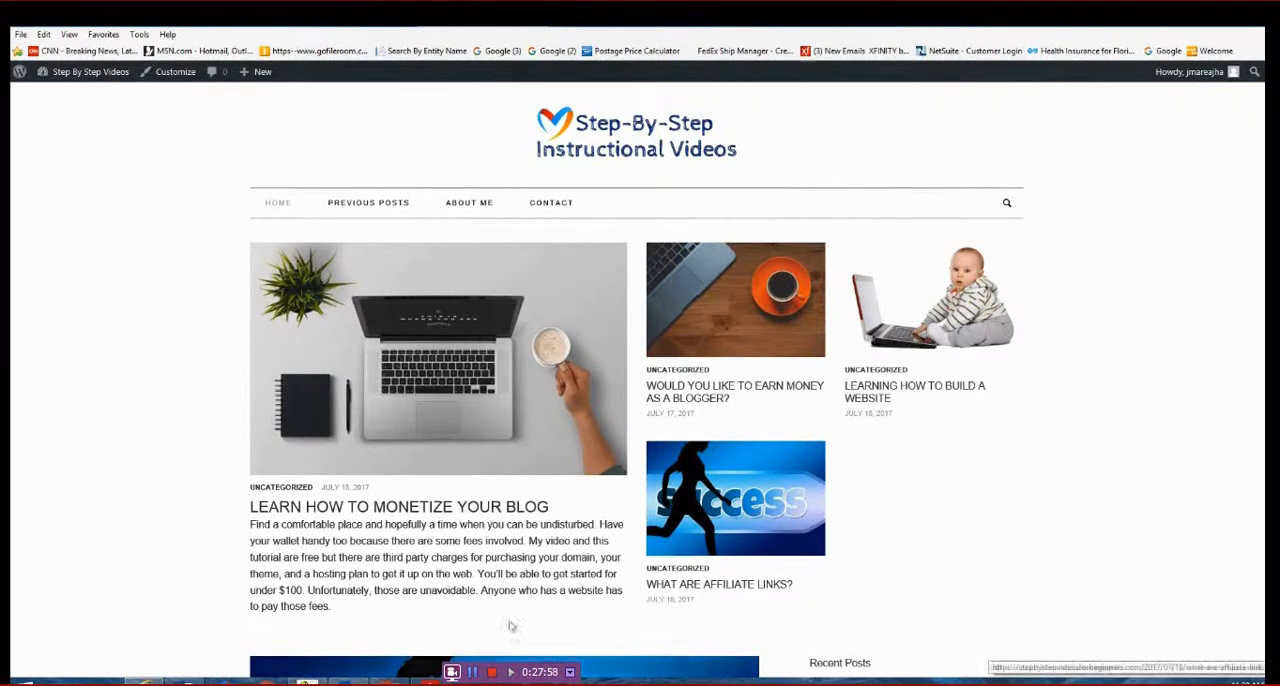
pyautogui.scroll(-10, 314, 605)
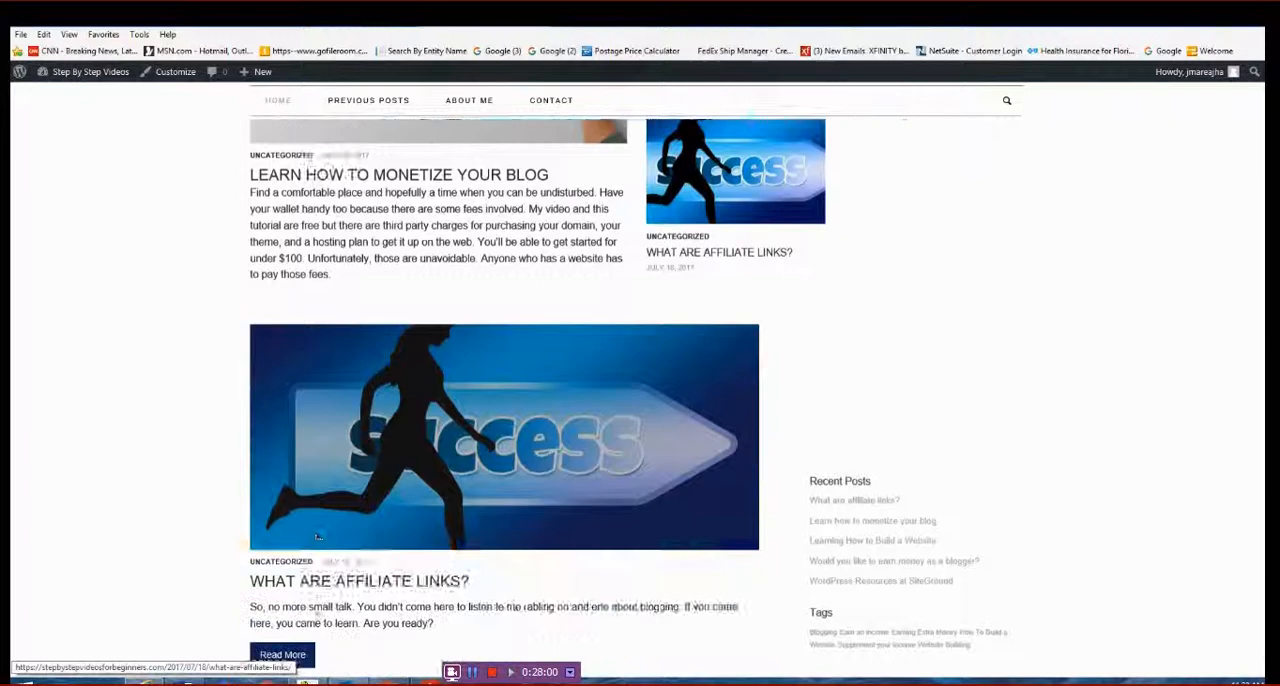
pyautogui.scroll(-5, 401, 415)
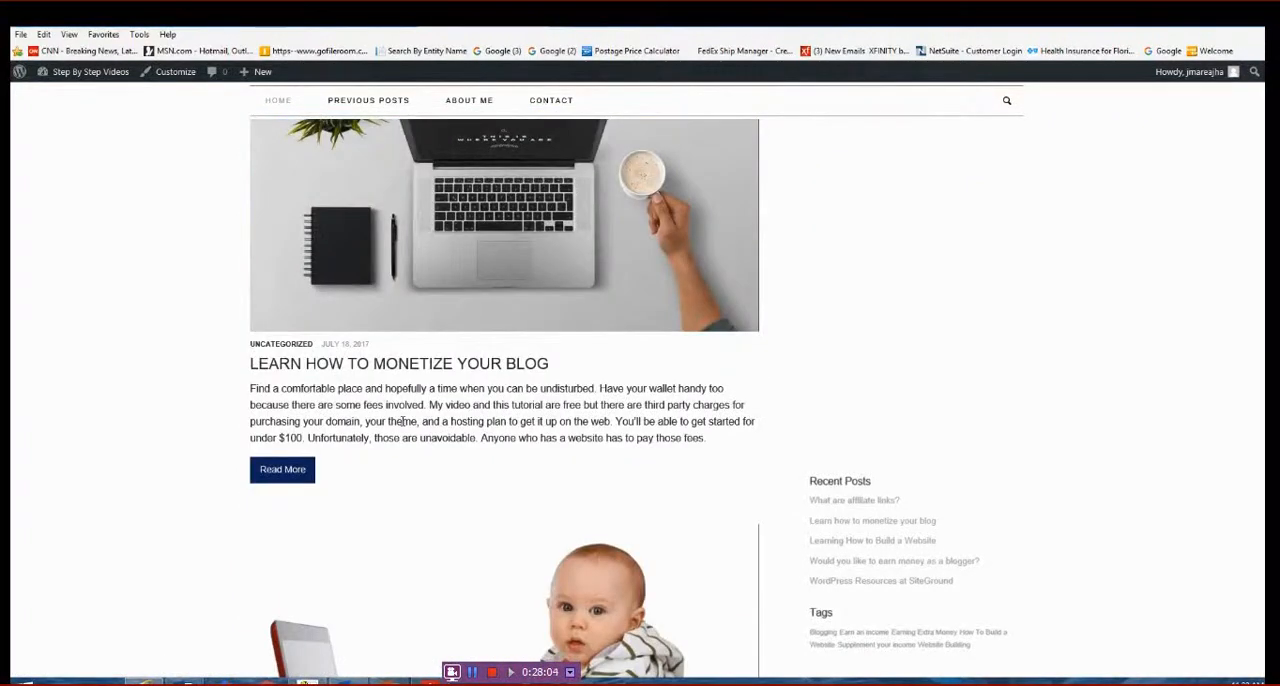
pyautogui.scroll(-4, 402, 423)
pyautogui.scroll(7, 402, 423)
pyautogui.scroll(4, 402, 423)
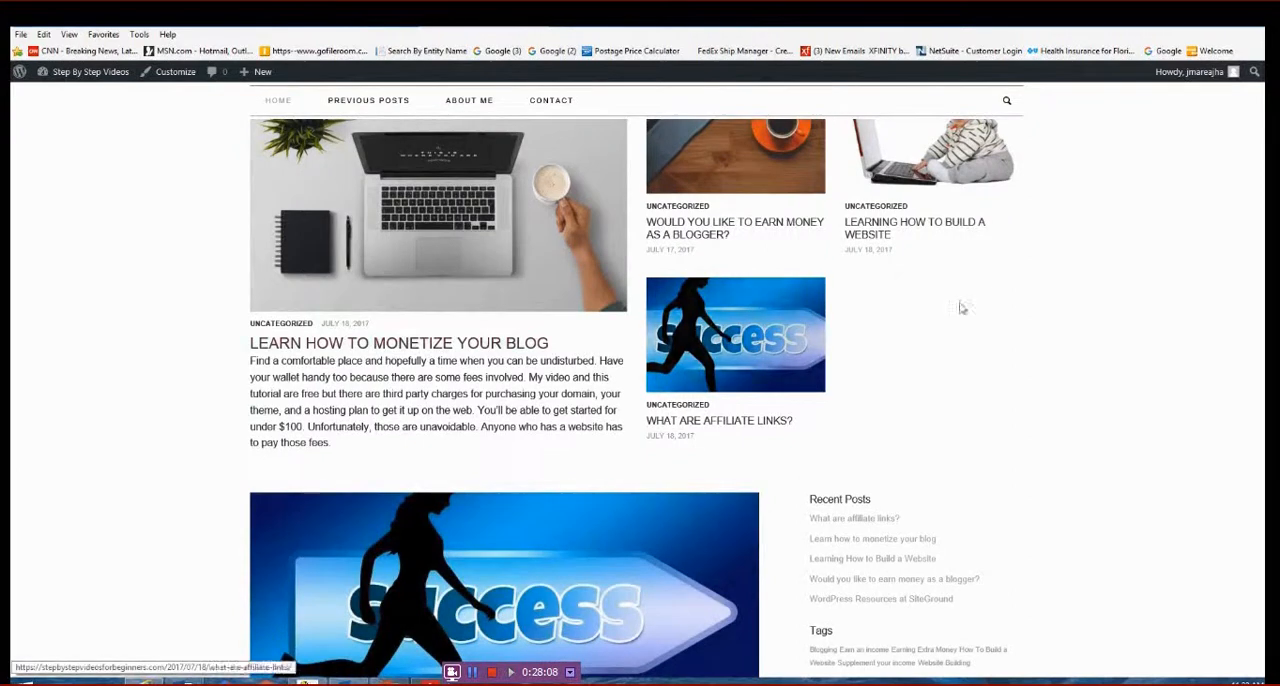
pyautogui.scroll(2, 1120, 363)
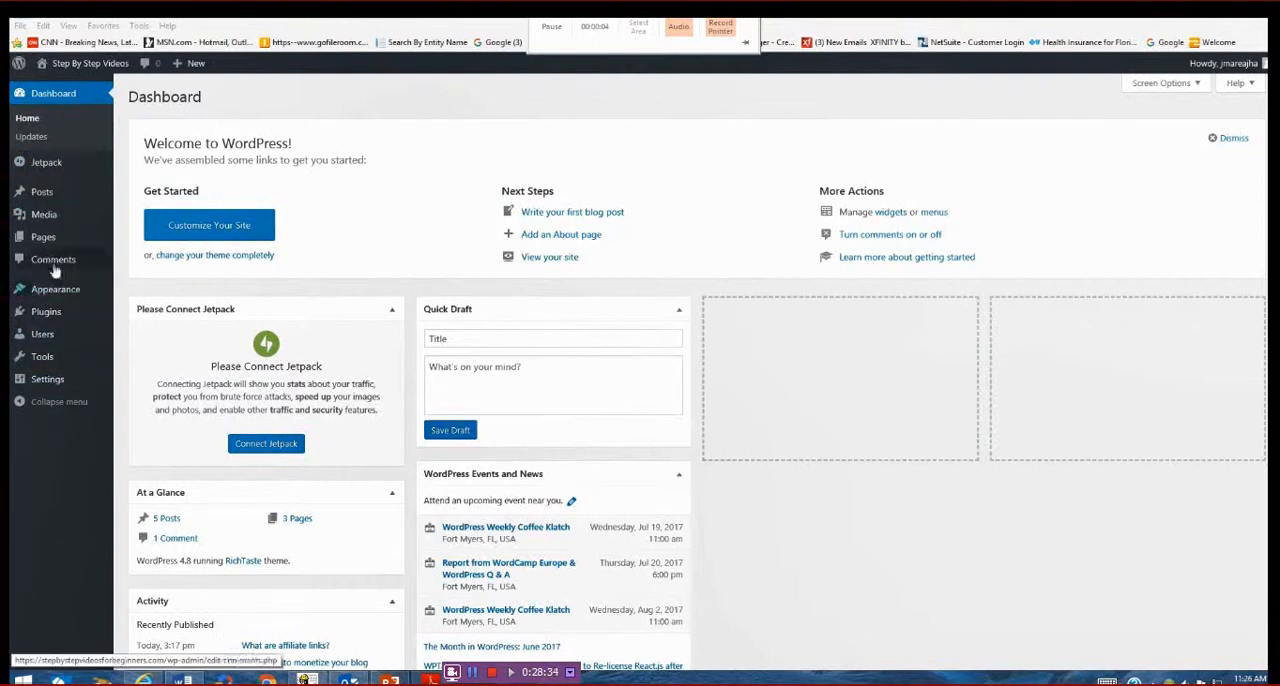
# - Open the Jetpack welcome page and start connecting Jetpack to a WordPress.com account
pyautogui.click(40, 164)
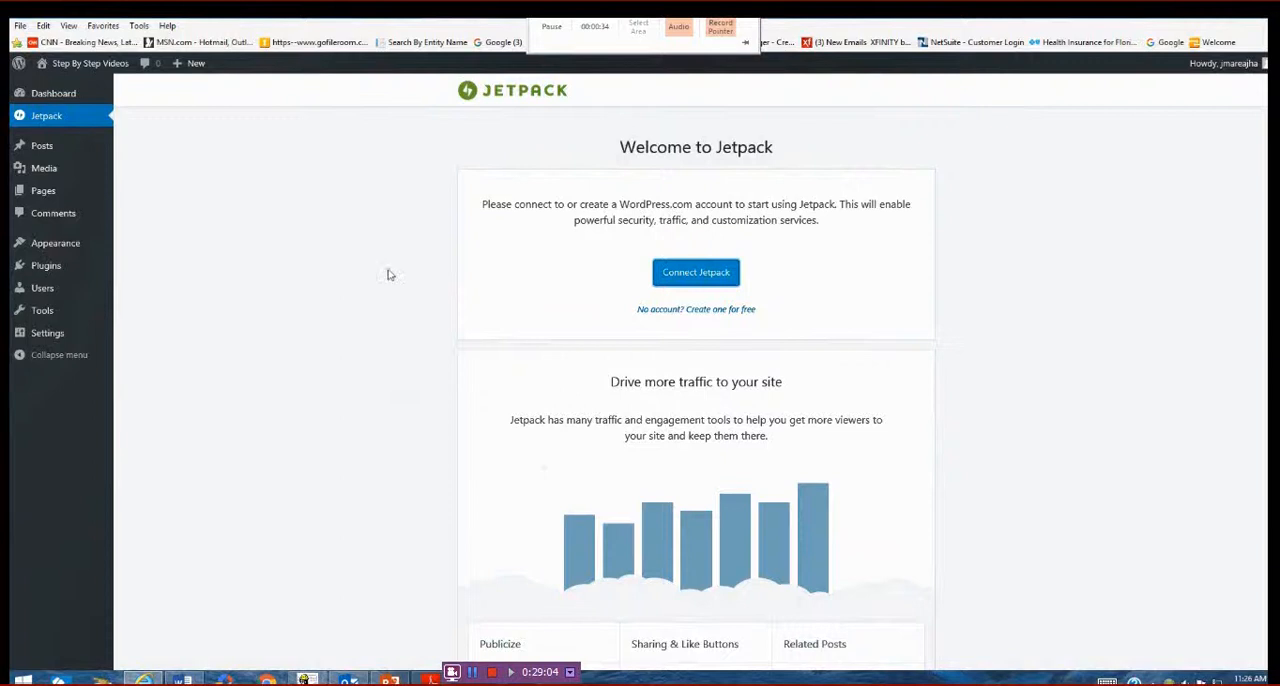
pyautogui.click(655, 275)
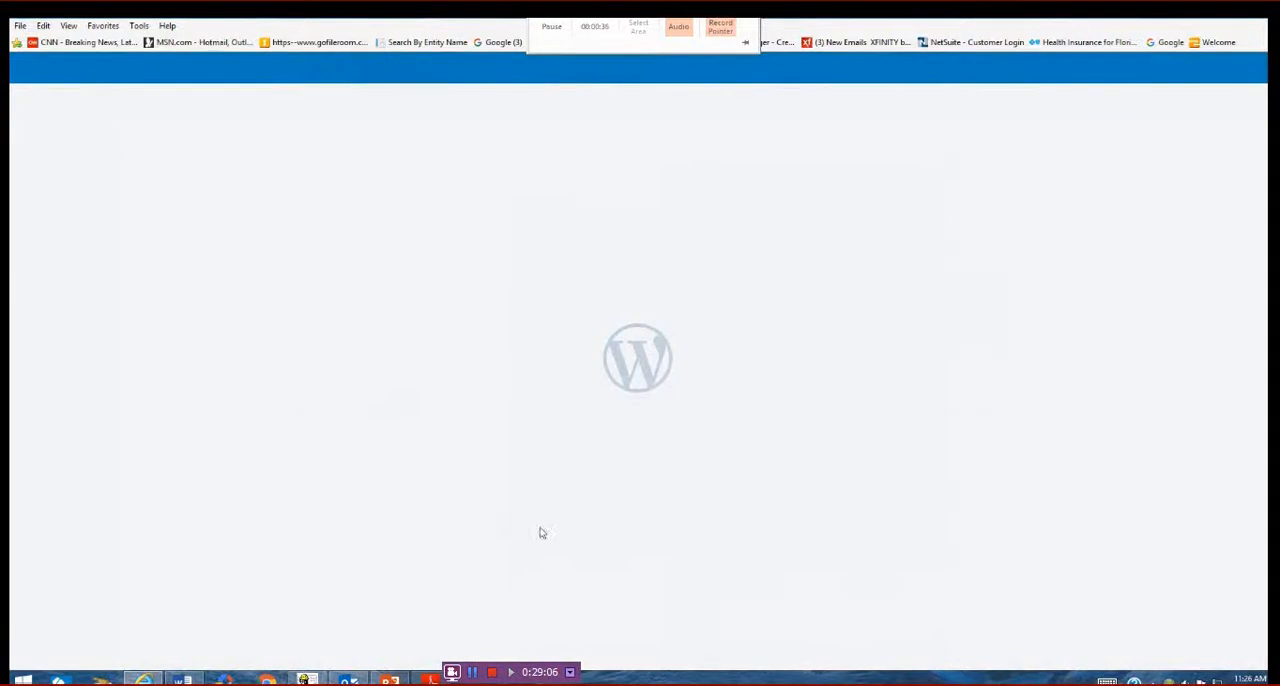